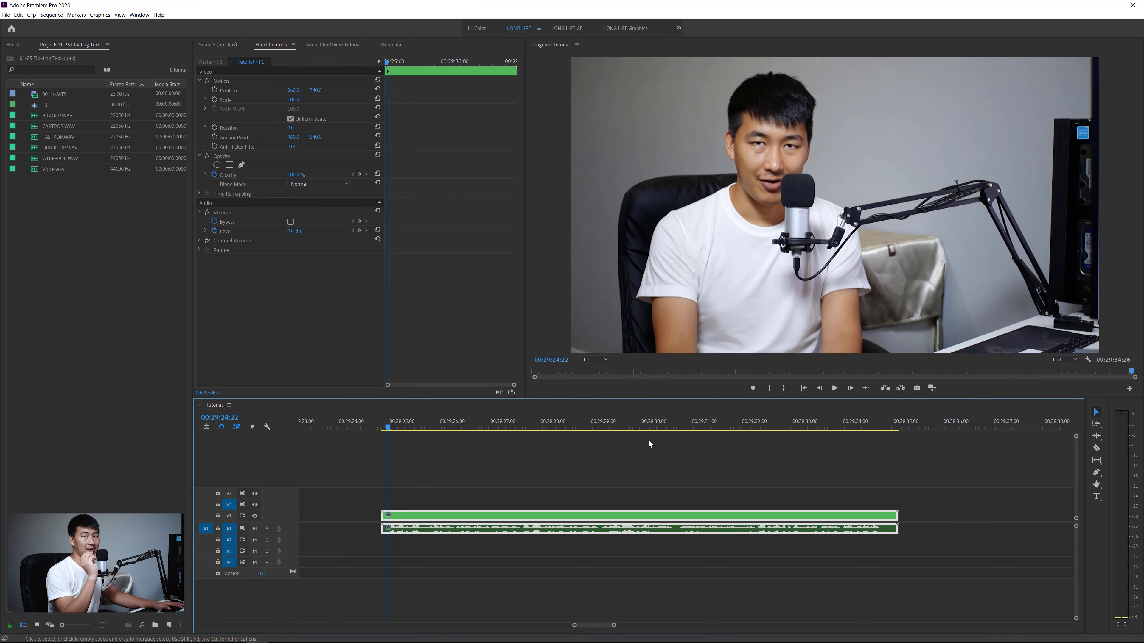
Preview the presenter clip, stop at 00:29:25:12, and pick the Type tool.
key("space")
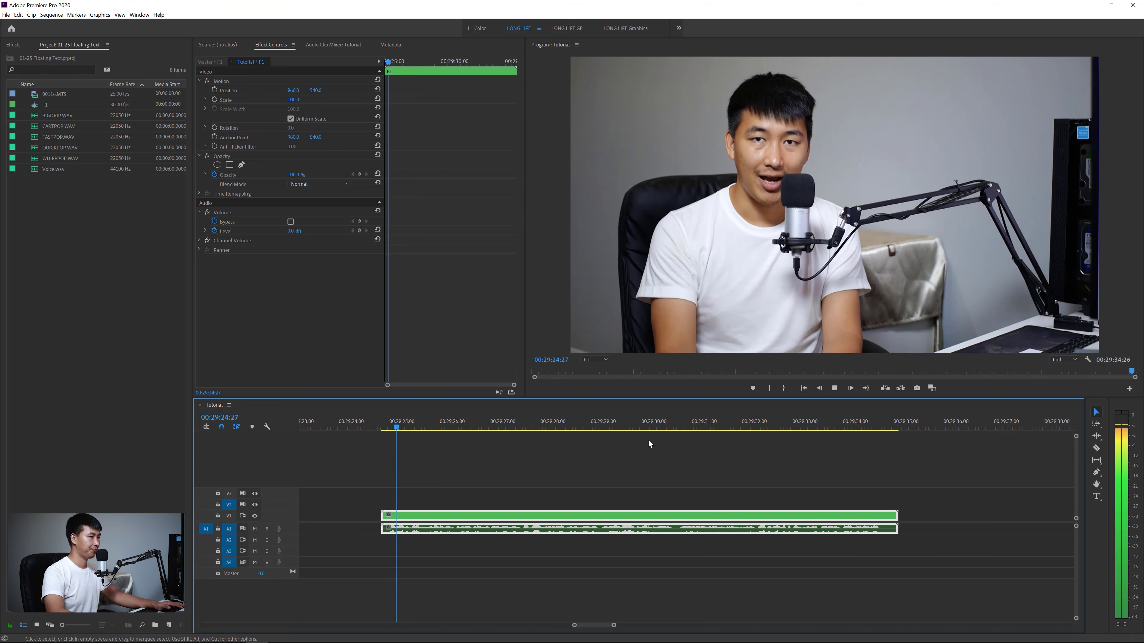
left_click_drag(386, 427, 396, 427)
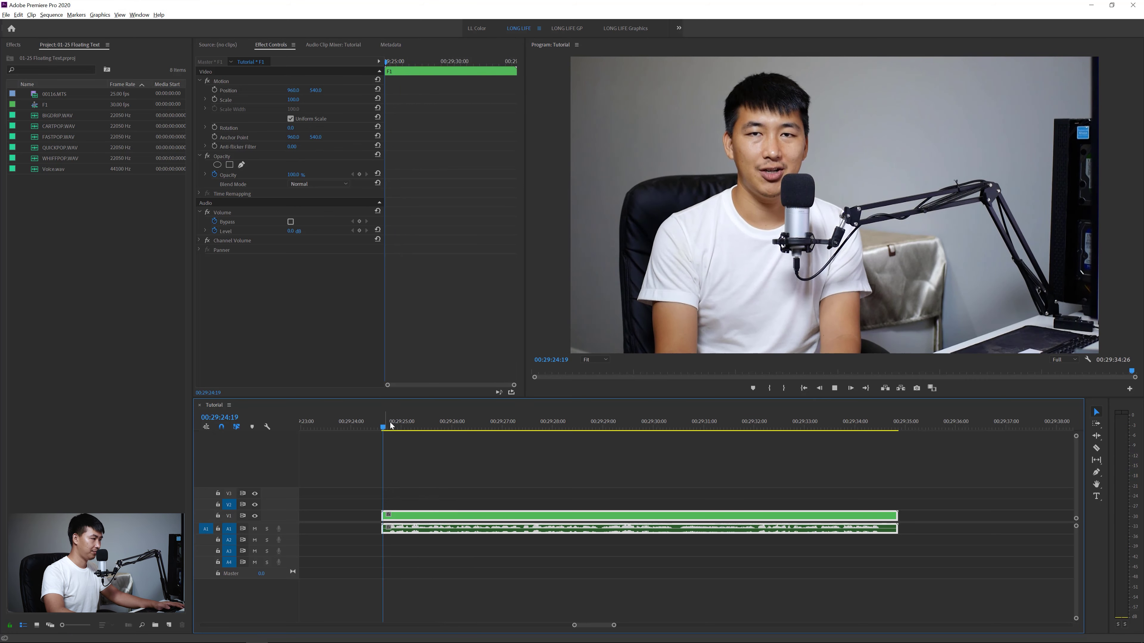
key("space")
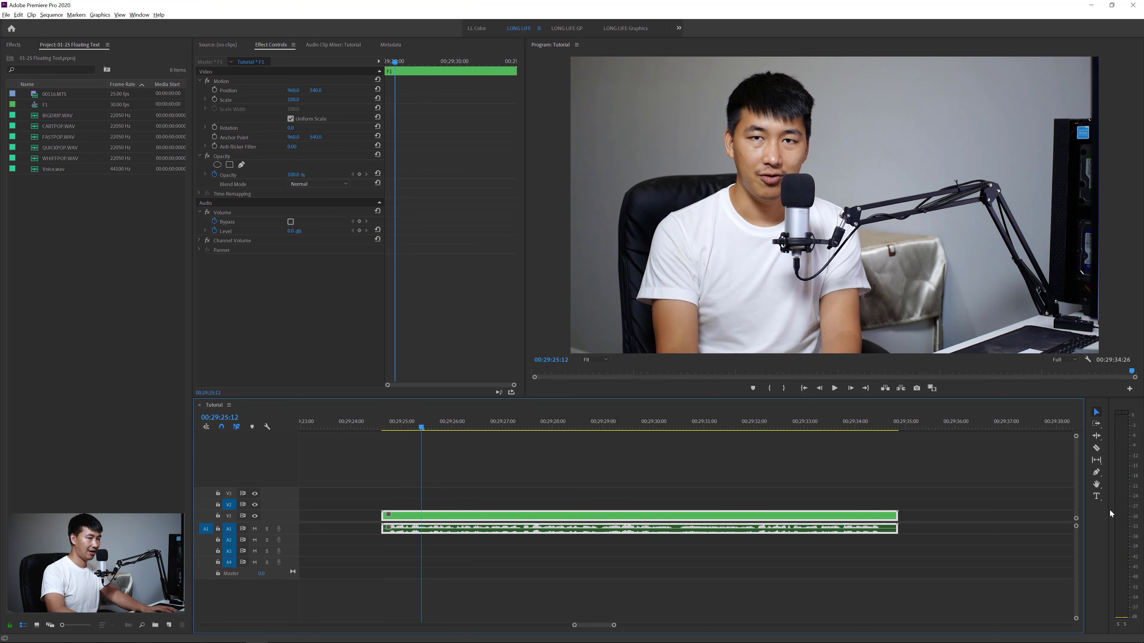
left_click(1095, 497)
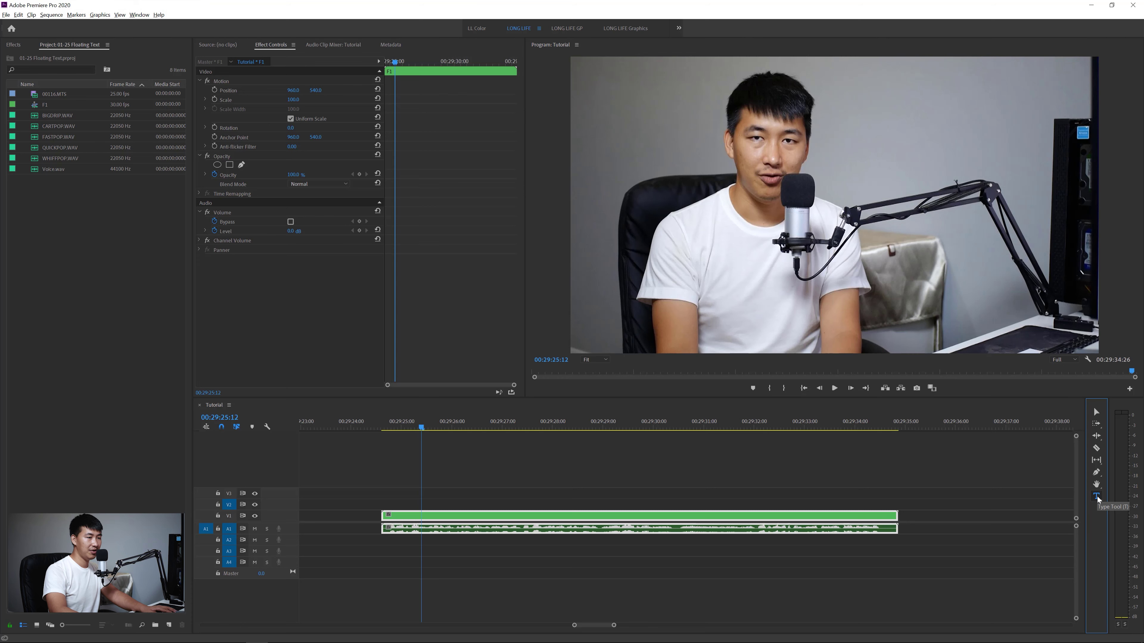
Create a title over the video reading 'สวัสดีครับทุกคน', select it, and expand its Text settings.
left_click(727, 280)
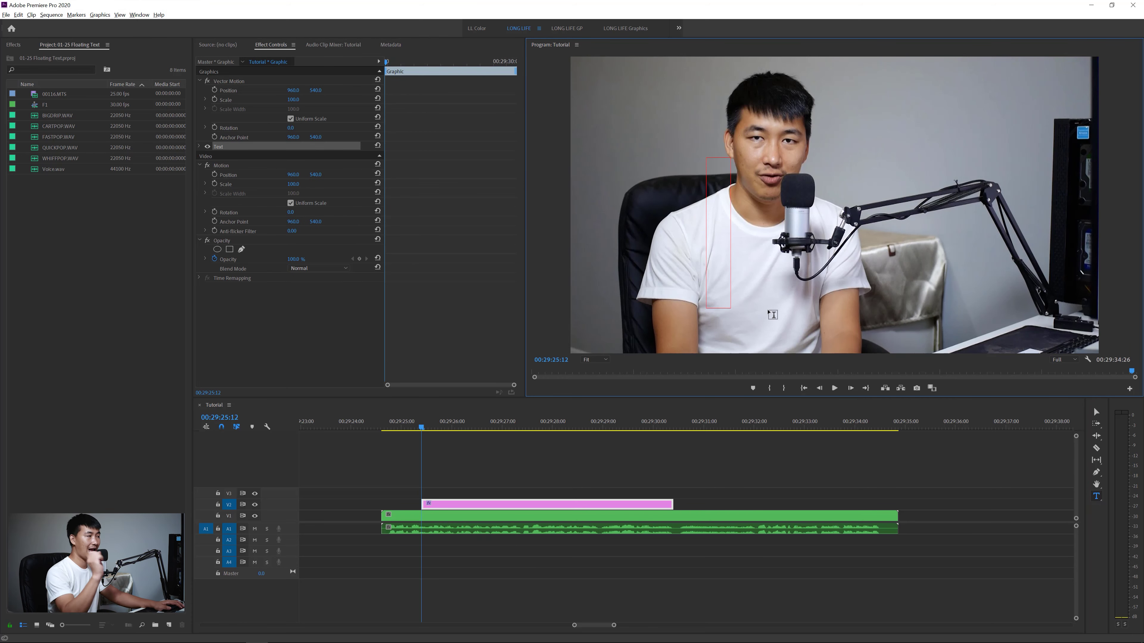
type("Iสว")
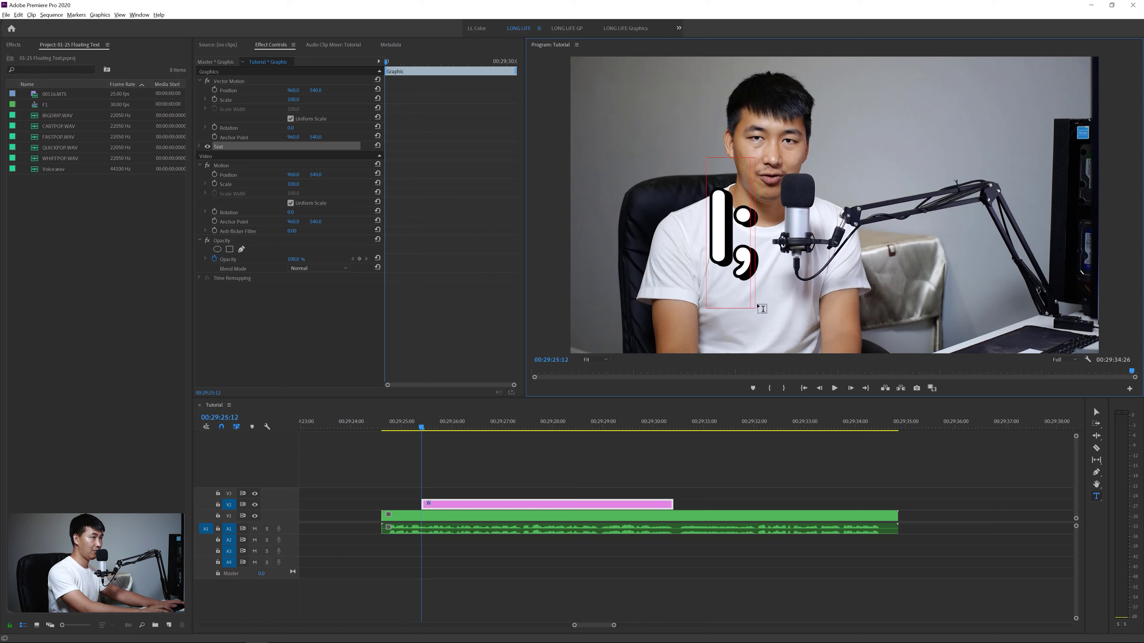
type("ัสดีครับทุกคน")
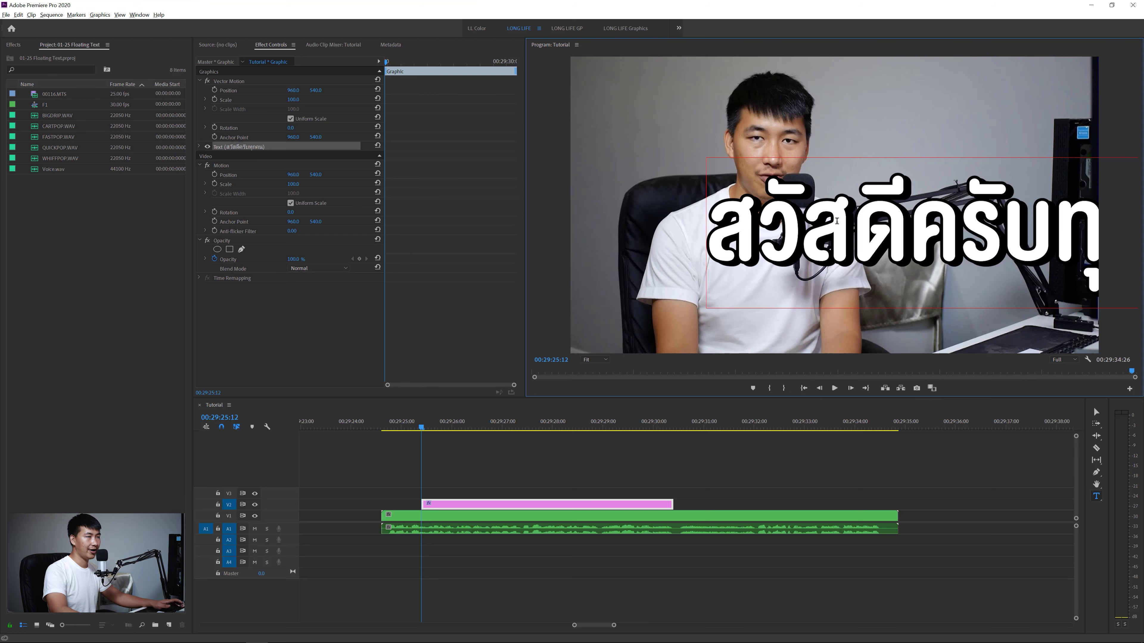
key("ctrl+a")
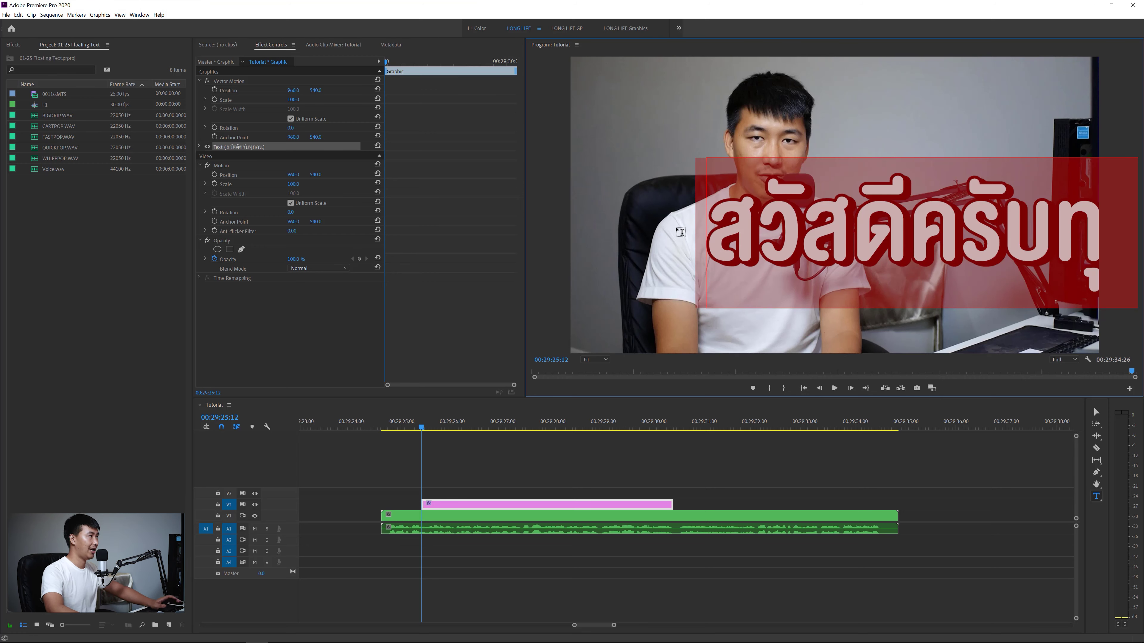
left_click(201, 147)
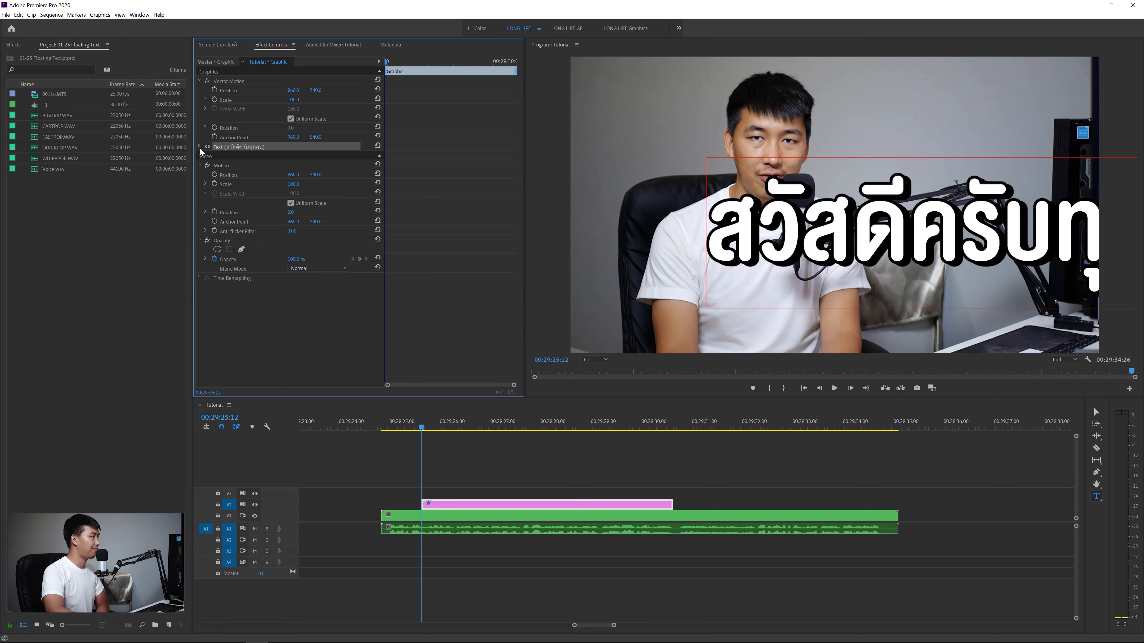
Shrink the greeting to font size 248 with shadow size 7.5 and stroke width 13.0.
left_click(811, 260)
key("ctrl+a")
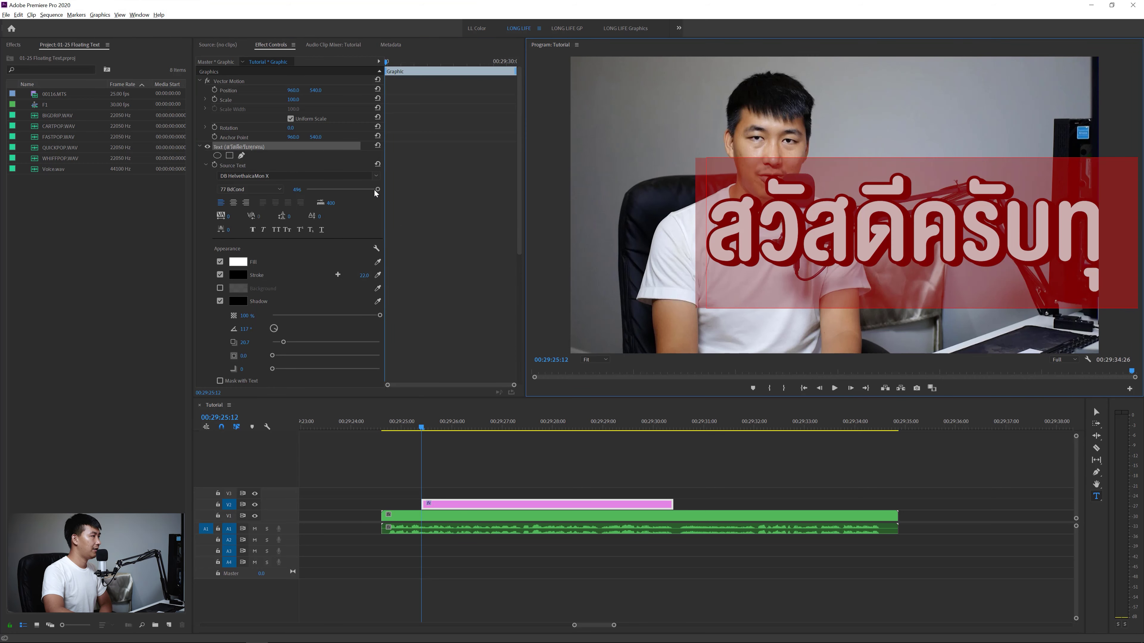
left_click_drag(376, 189, 352, 189)
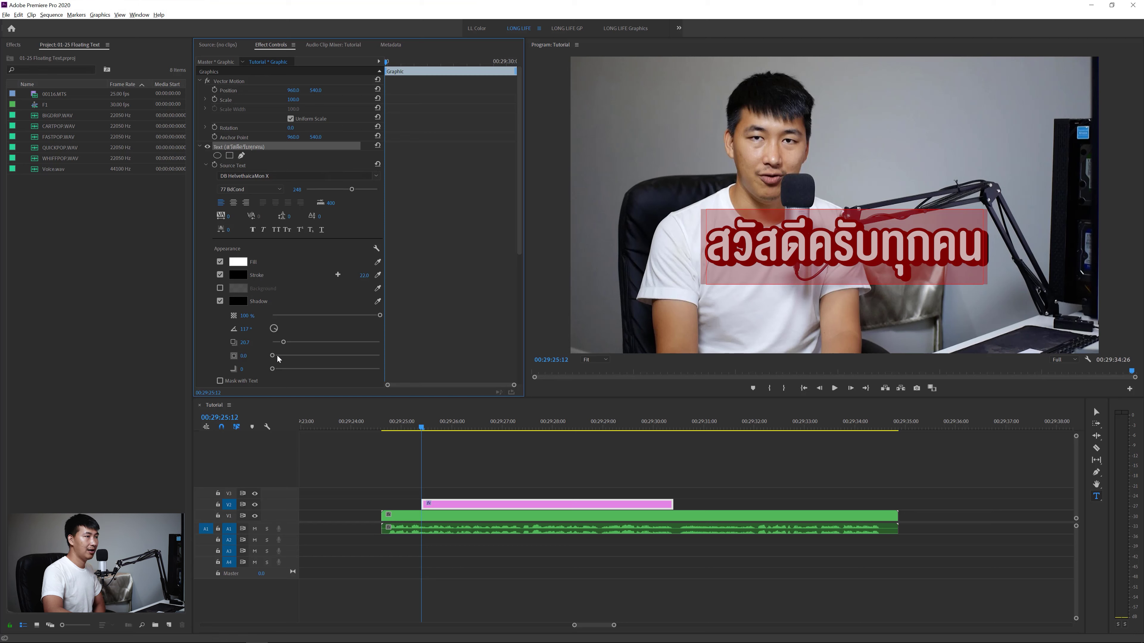
left_click_drag(283, 342, 276, 342)
left_click_drag(364, 275, 353, 276)
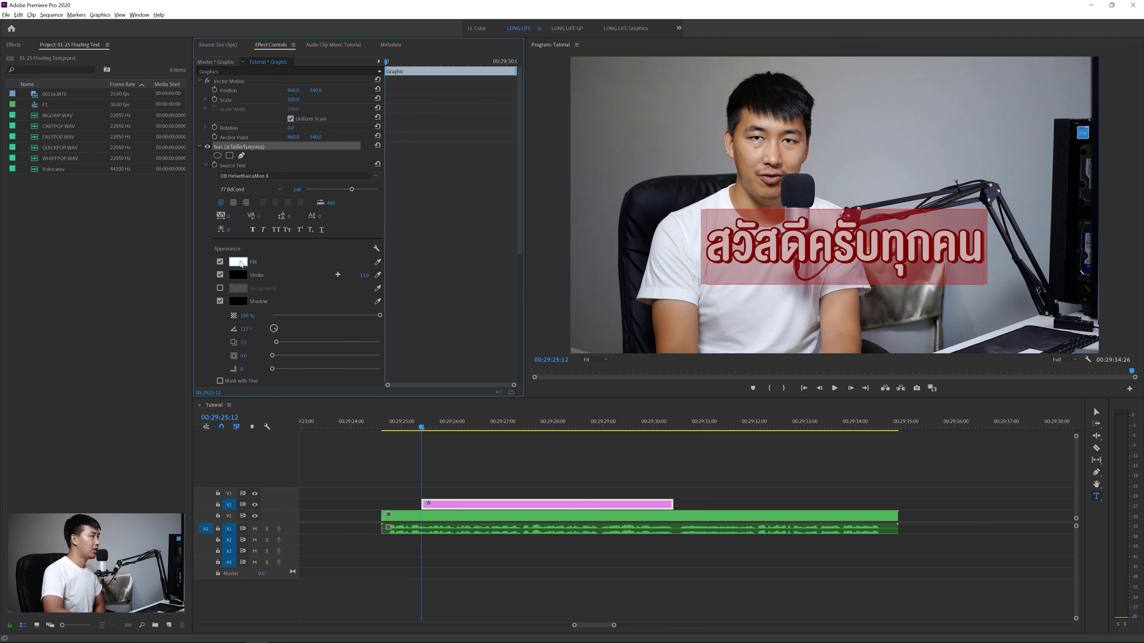
Change the greeting's fill colour from white to a magenta-pink hue.
left_click(239, 262)
left_click(489, 266)
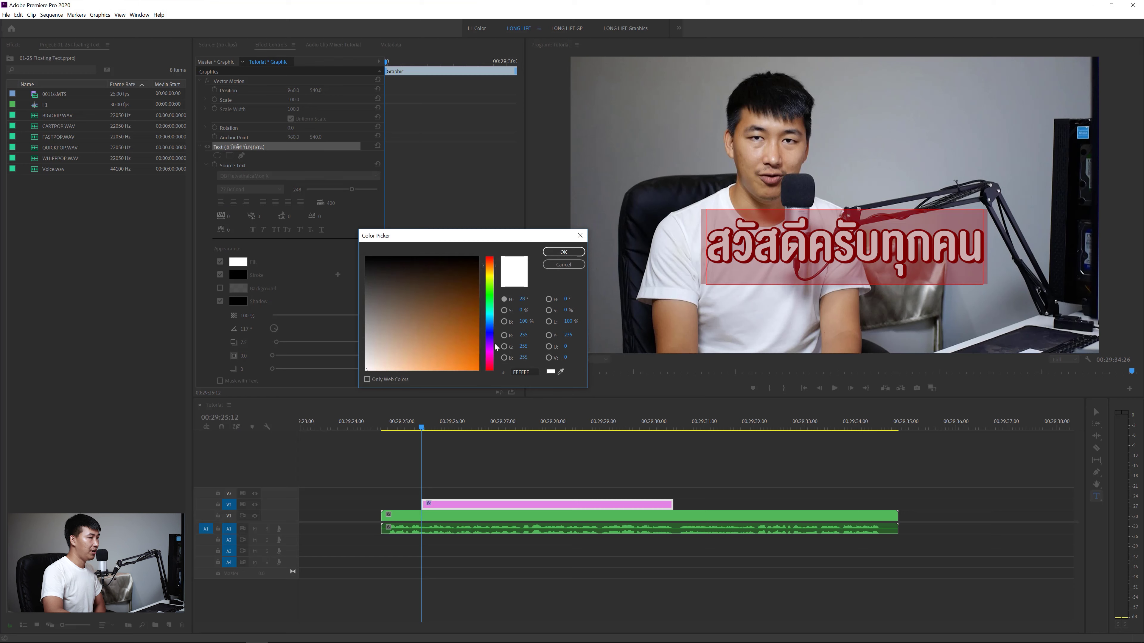
left_click(491, 359)
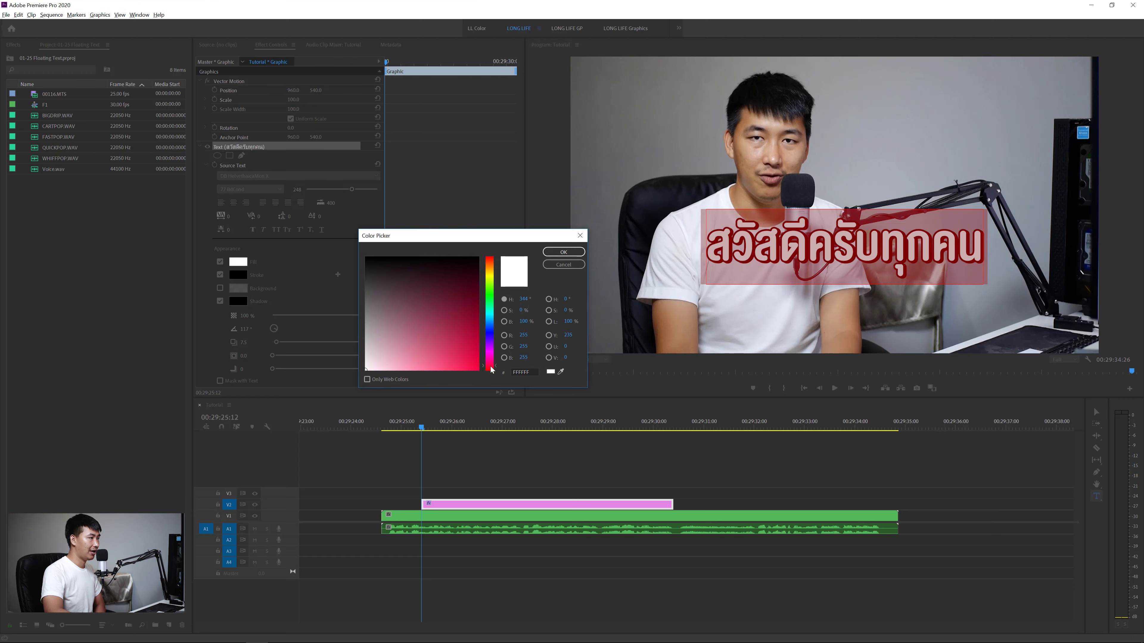
key("Return")
left_click(518, 457)
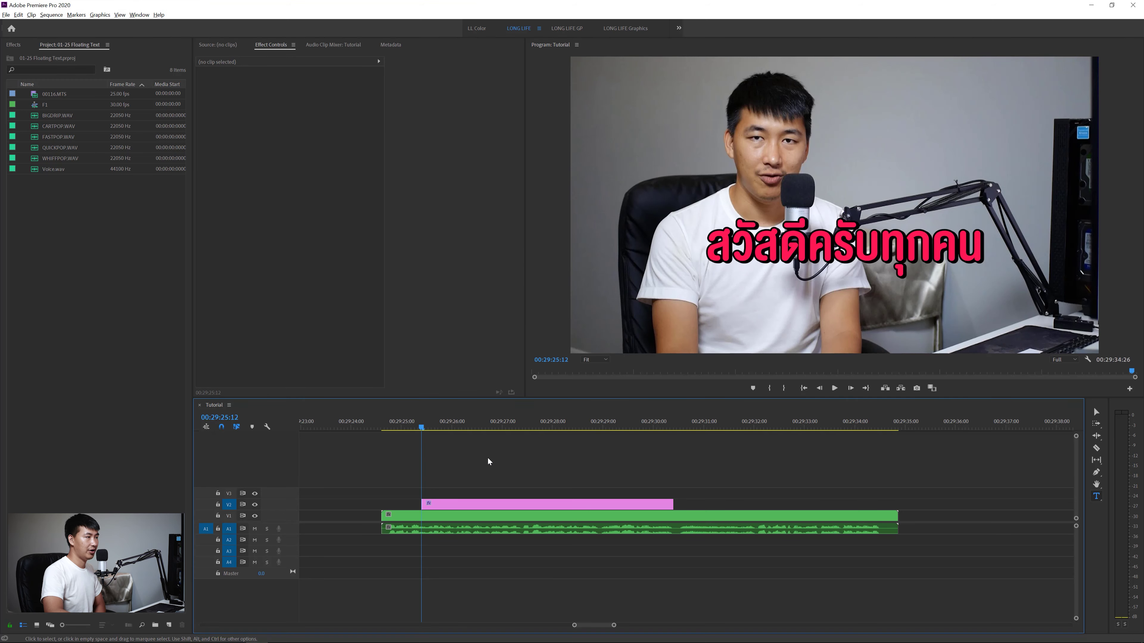
Centre-align the pink greeting, reset its Position, then lower it to Position Y 954.0.
left_click(491, 503)
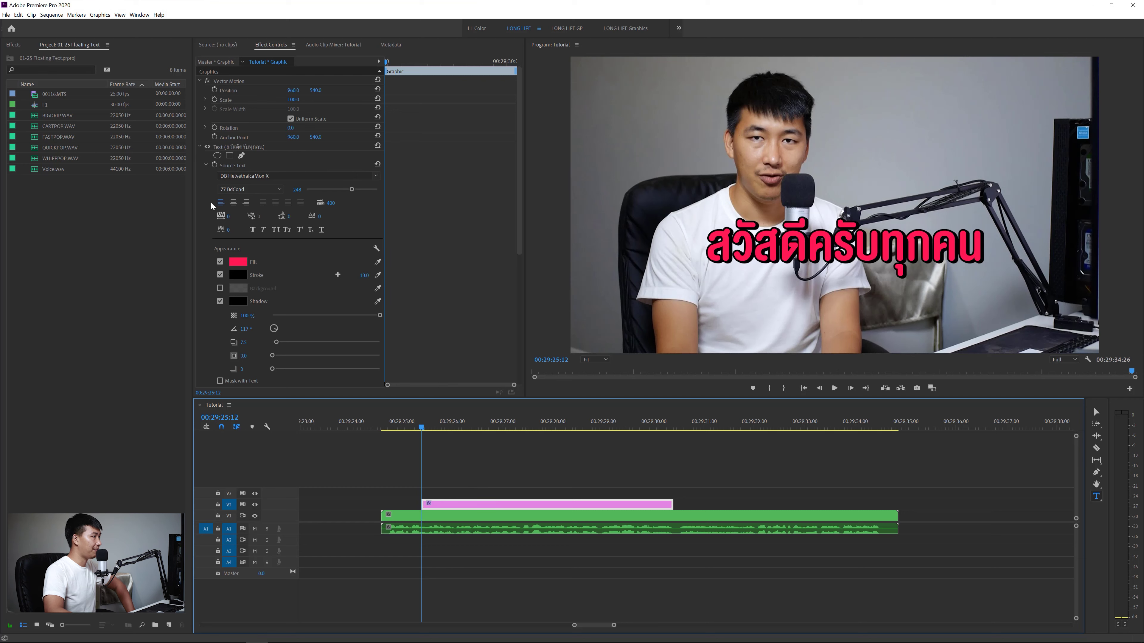
left_click(234, 206)
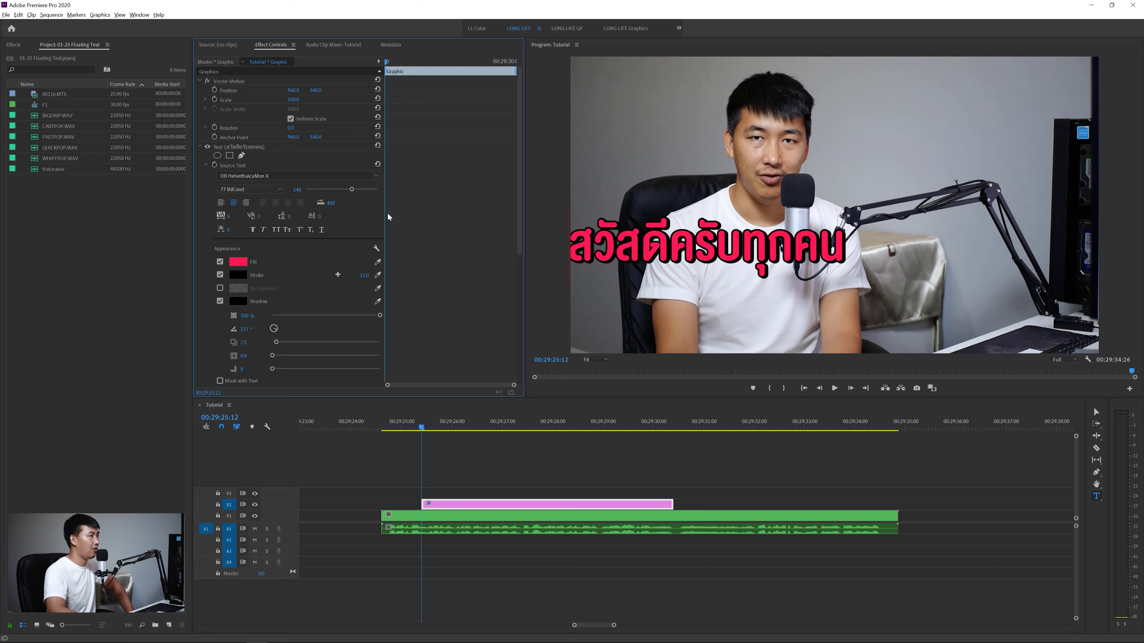
scroll(463, 255, "down", 3)
scroll(442, 262, "down", 3)
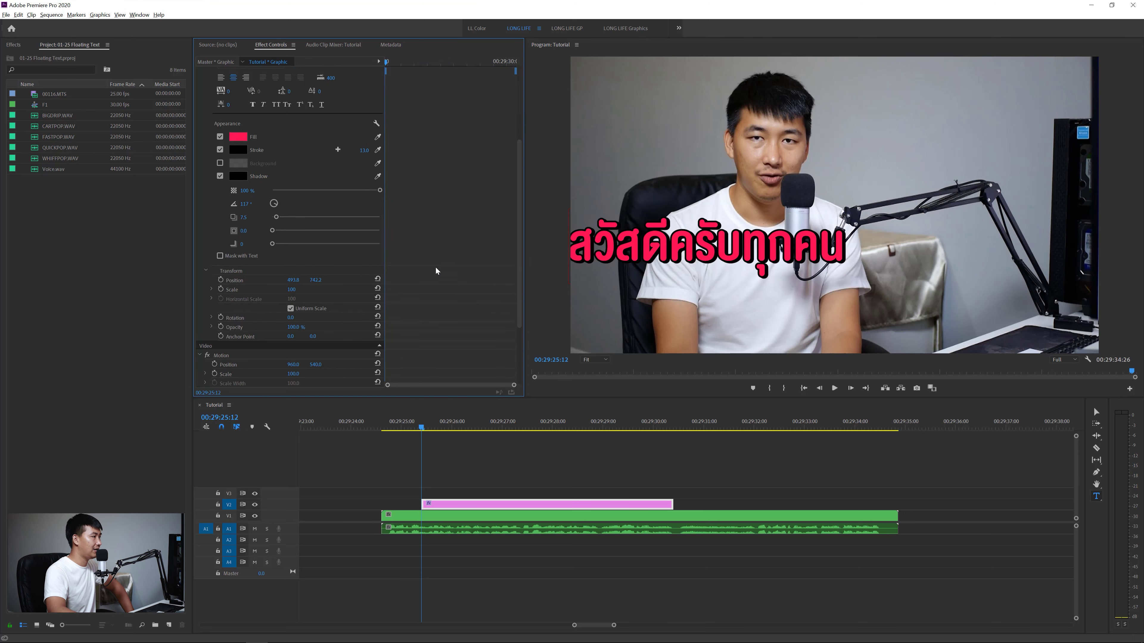
scroll(405, 248, "down", 1)
scroll(200, 259, "up", 2)
scroll(244, 331, "up", 2)
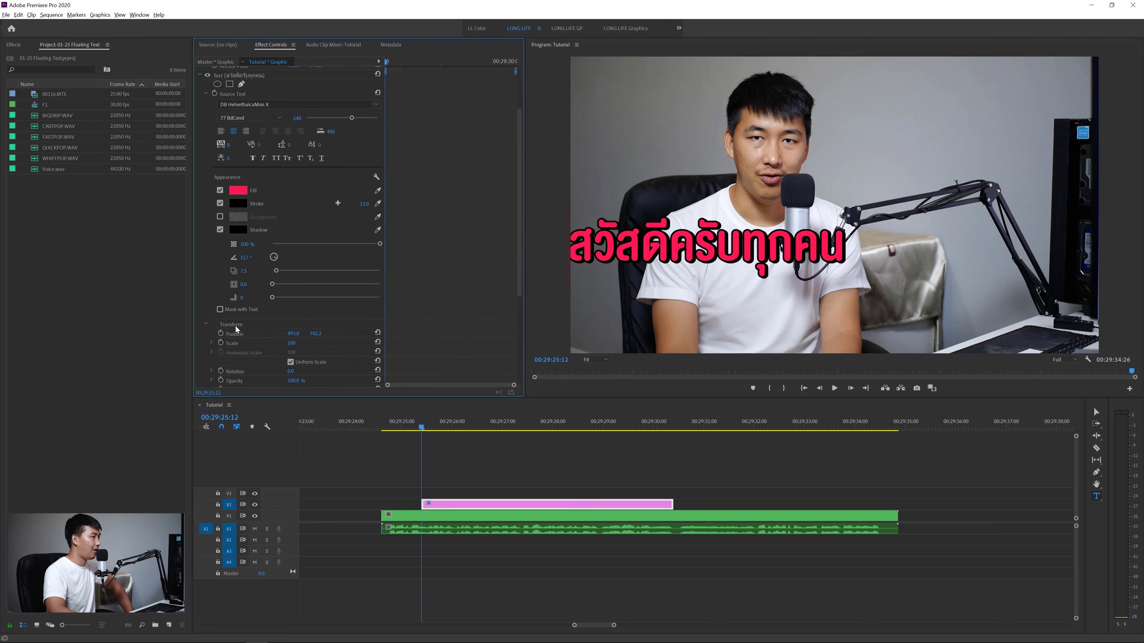
scroll(238, 335, "down", 1)
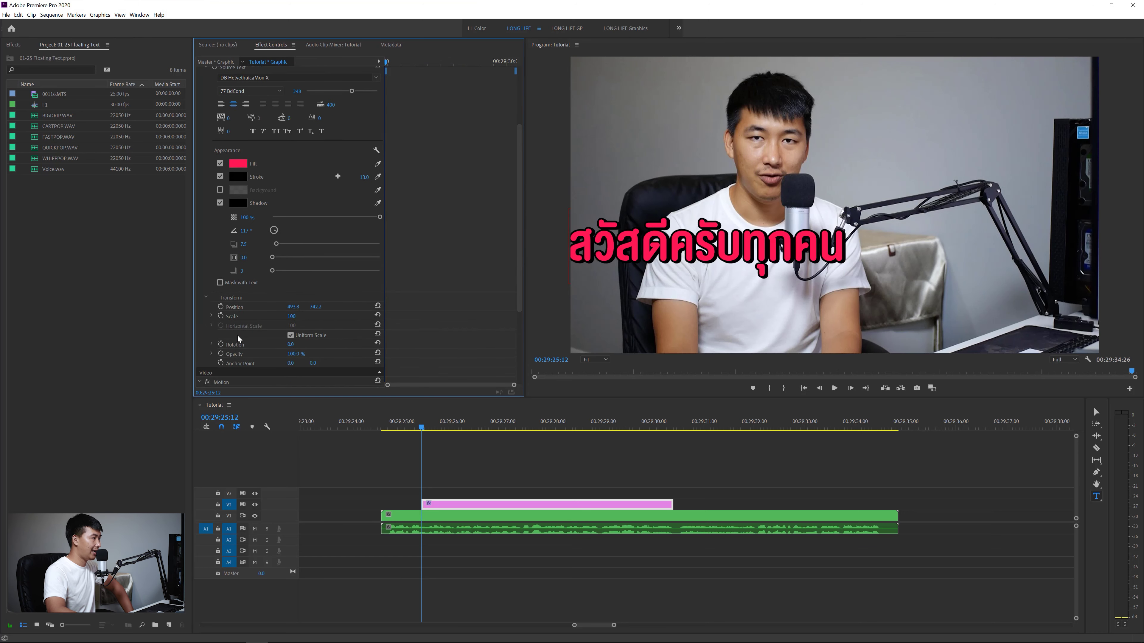
left_click(378, 306)
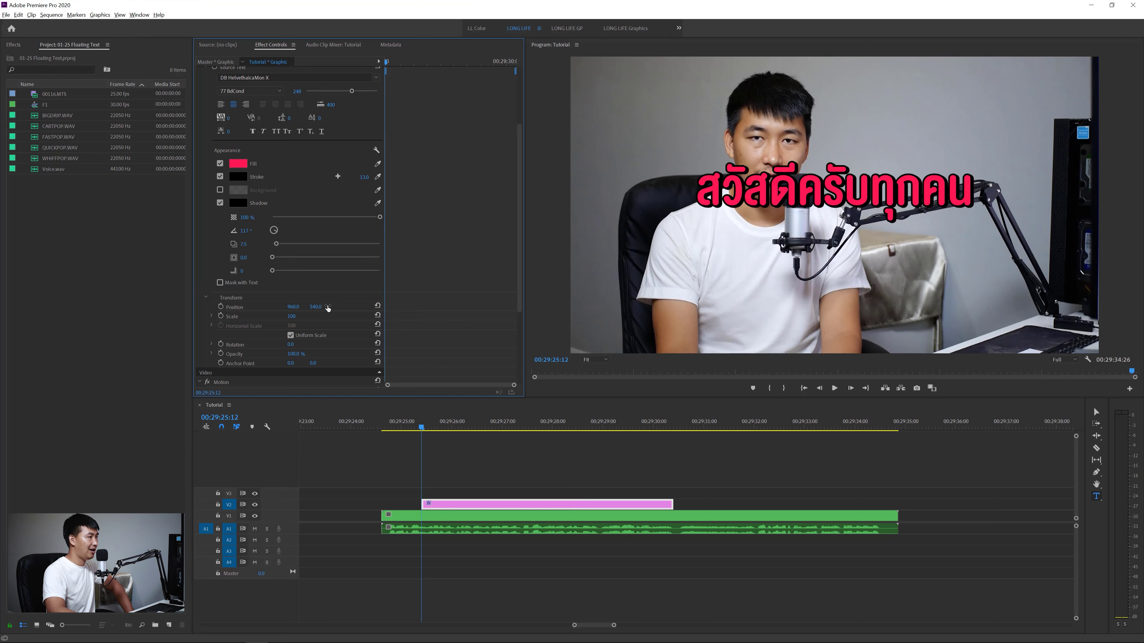
left_click_drag(316, 311, 702, 262)
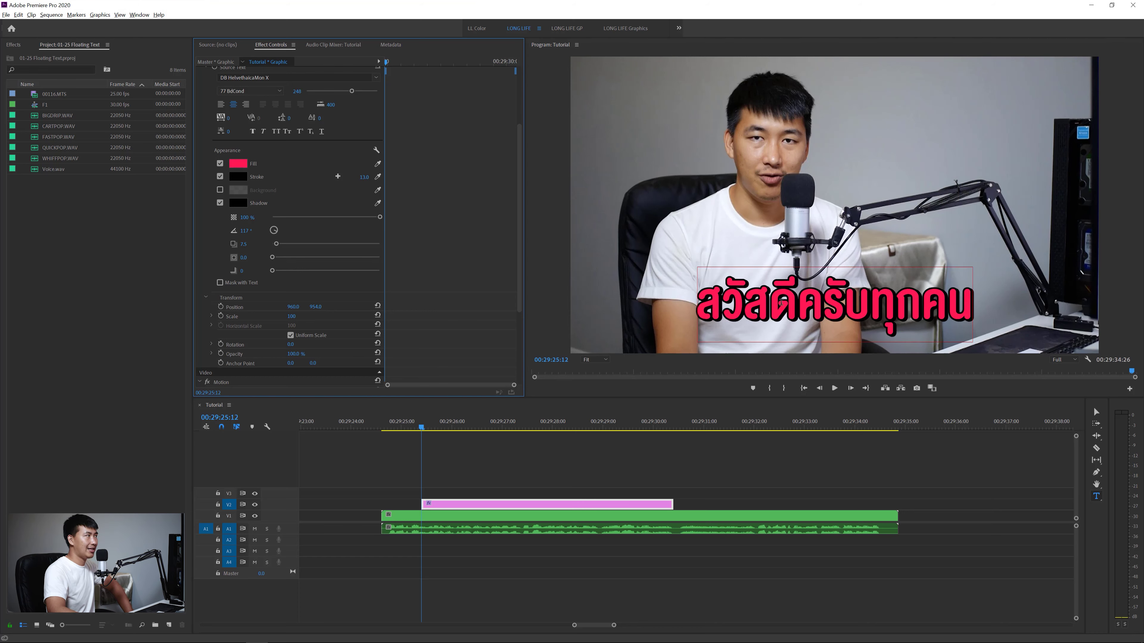
scroll(495, 277, "up", 5)
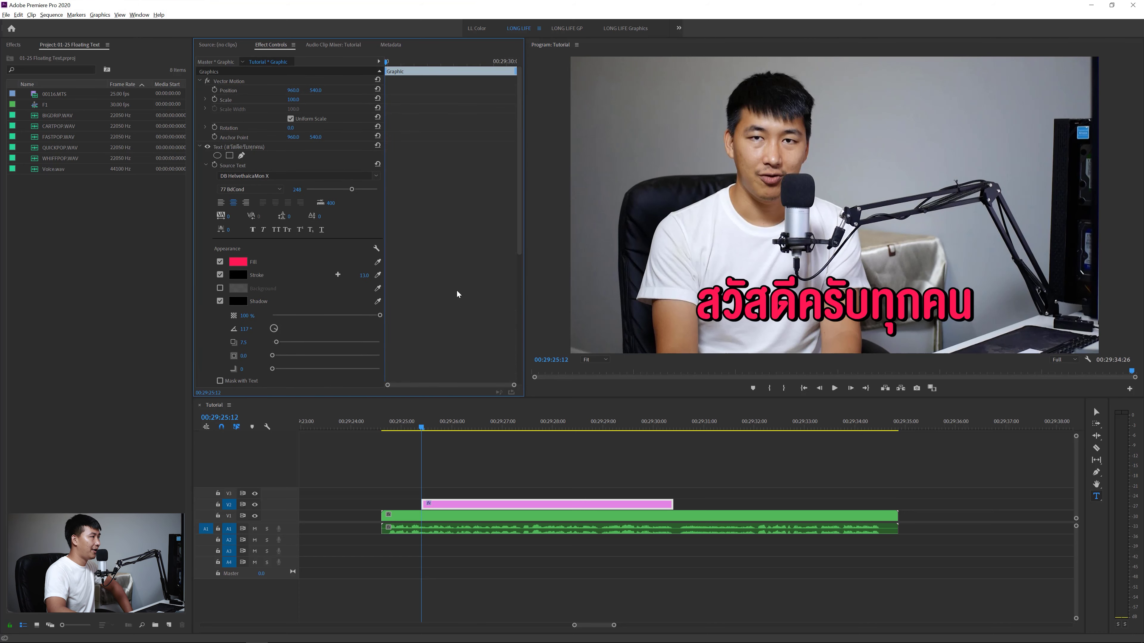
Reduce the caption's font size step by step down to 157.
left_click_drag(297, 189, 282, 189)
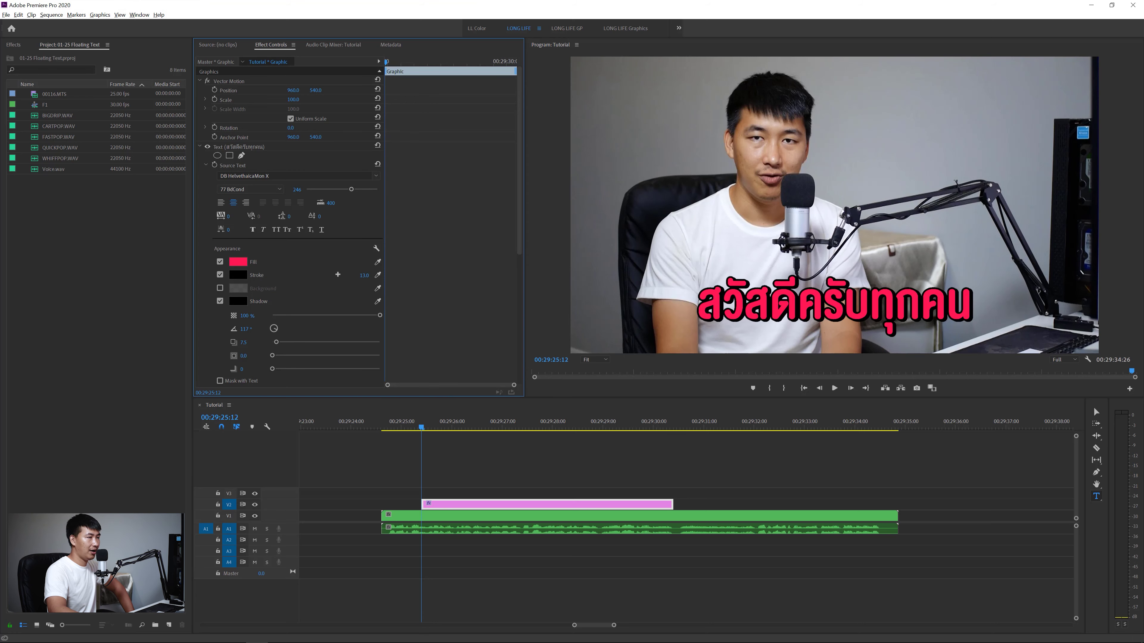
left_click_drag(296, 189, 288, 189)
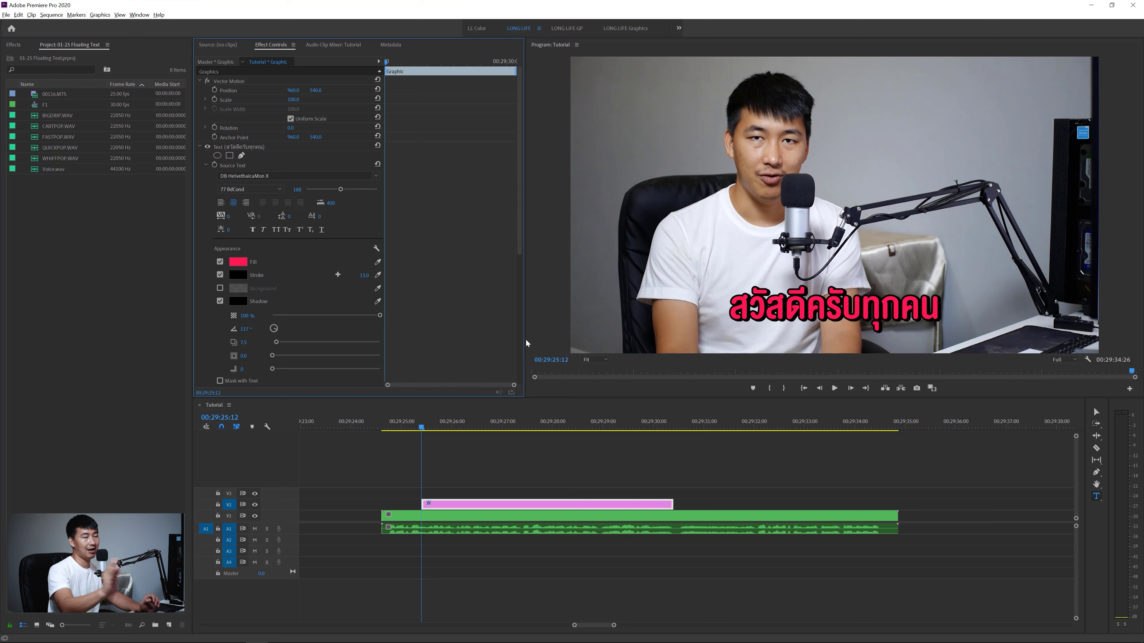
key("ctrl+z")
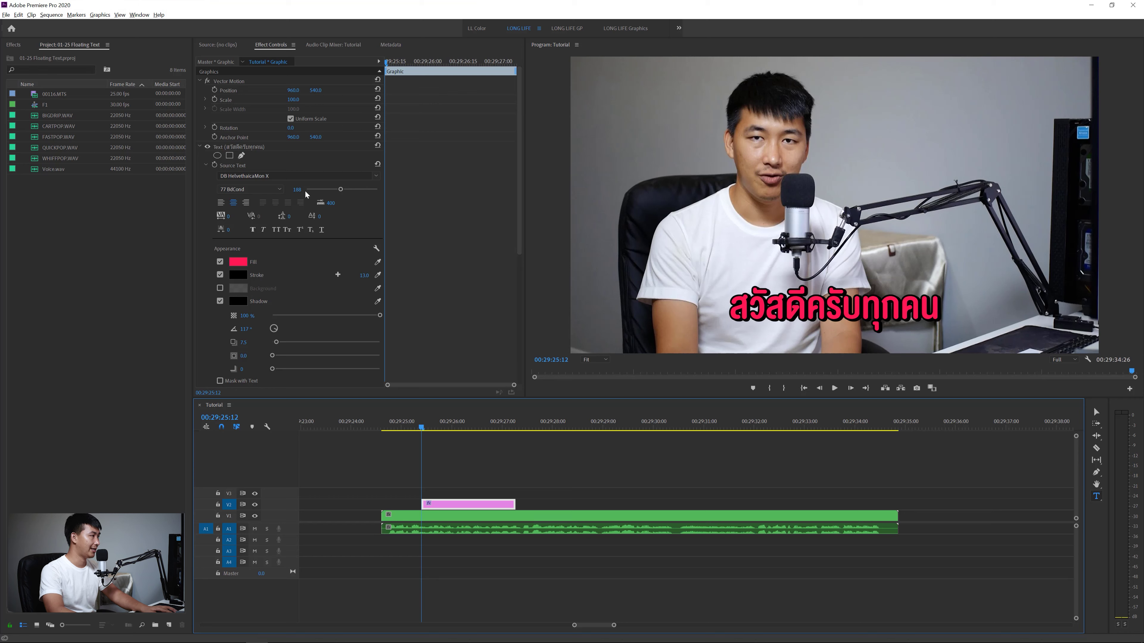
left_click_drag(306, 194, 292, 189)
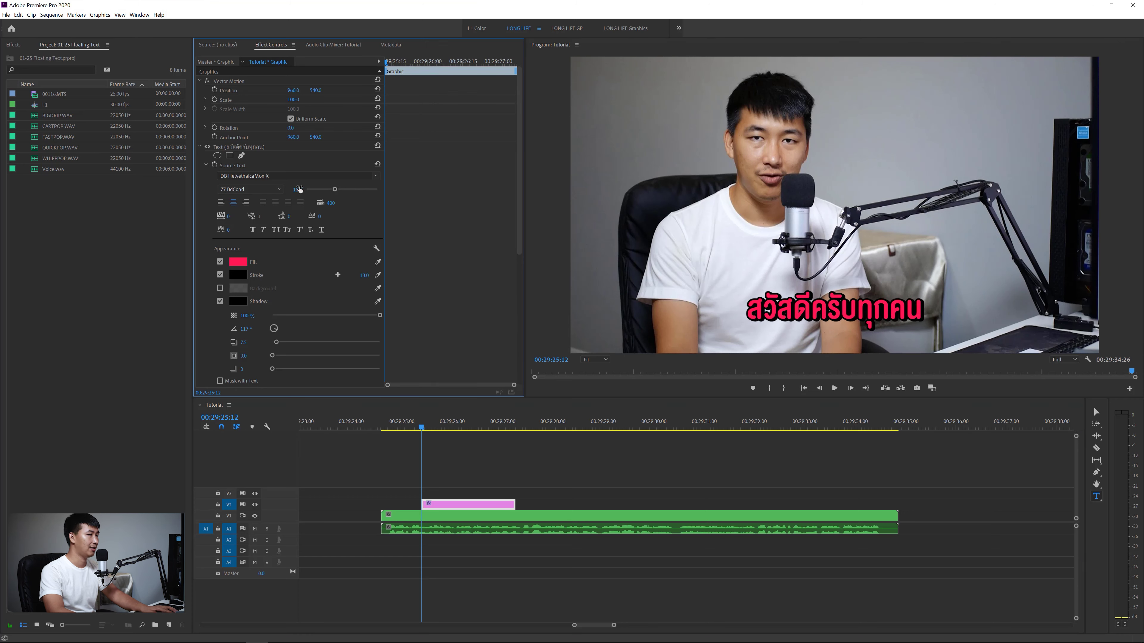
Move the caption clip about 19 frames earlier and park the playhead just before it.
left_click(512, 435)
key("equal")
key("equal")
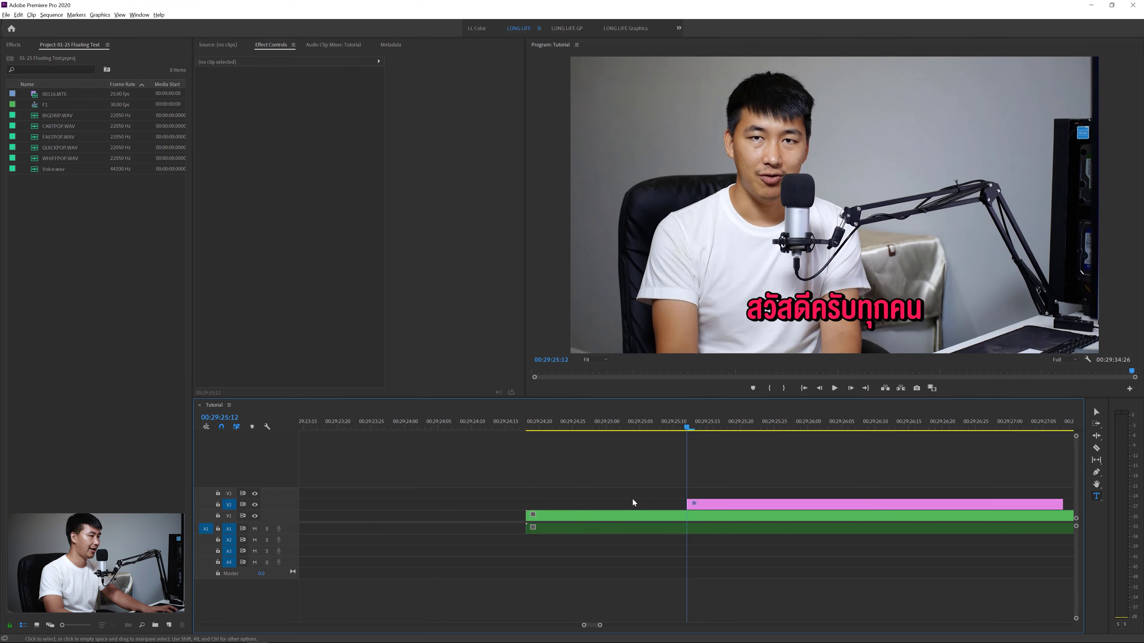
left_click_drag(697, 504, 578, 507)
left_click_drag(571, 421, 521, 424)
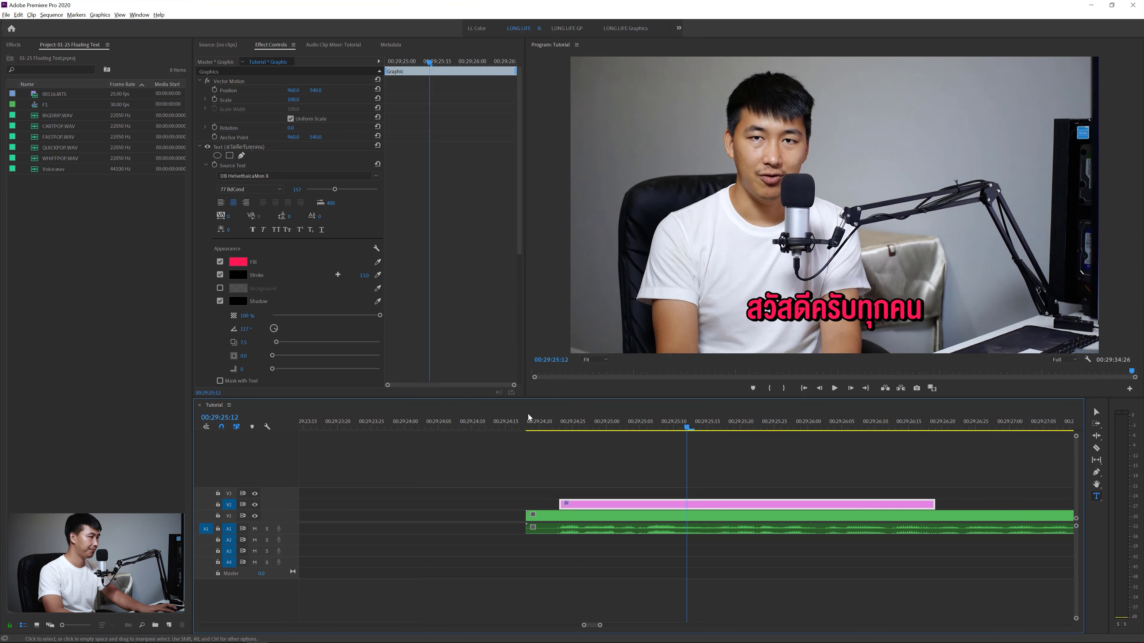
Lengthen the caption clip to about 19 seconds so it runs past the presenter clip.
key("space")
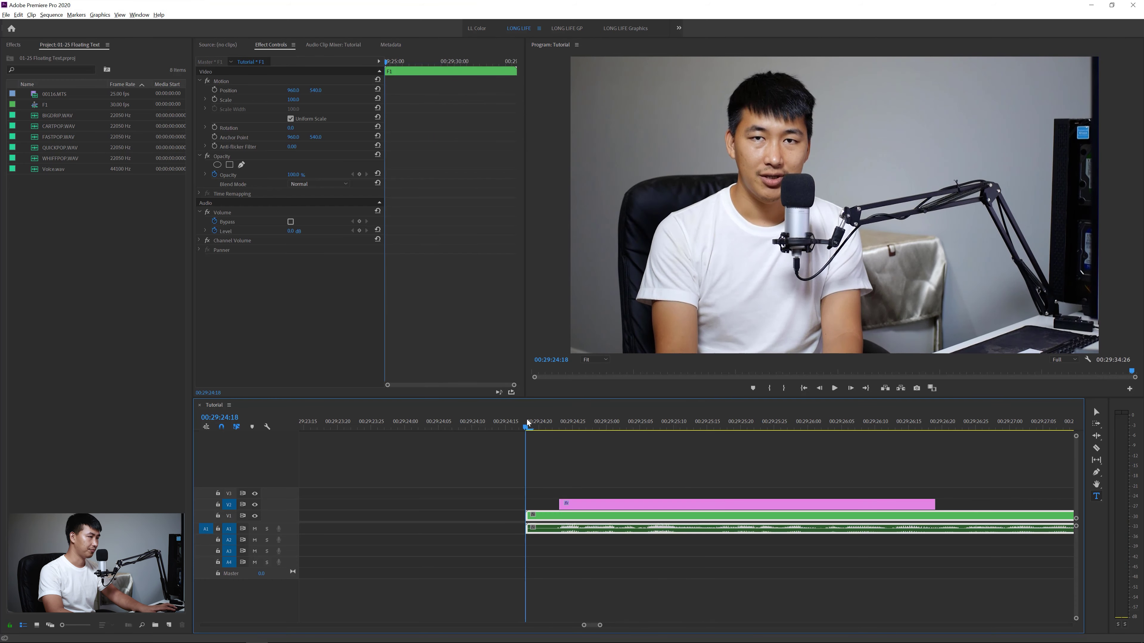
key("space")
key("minus")
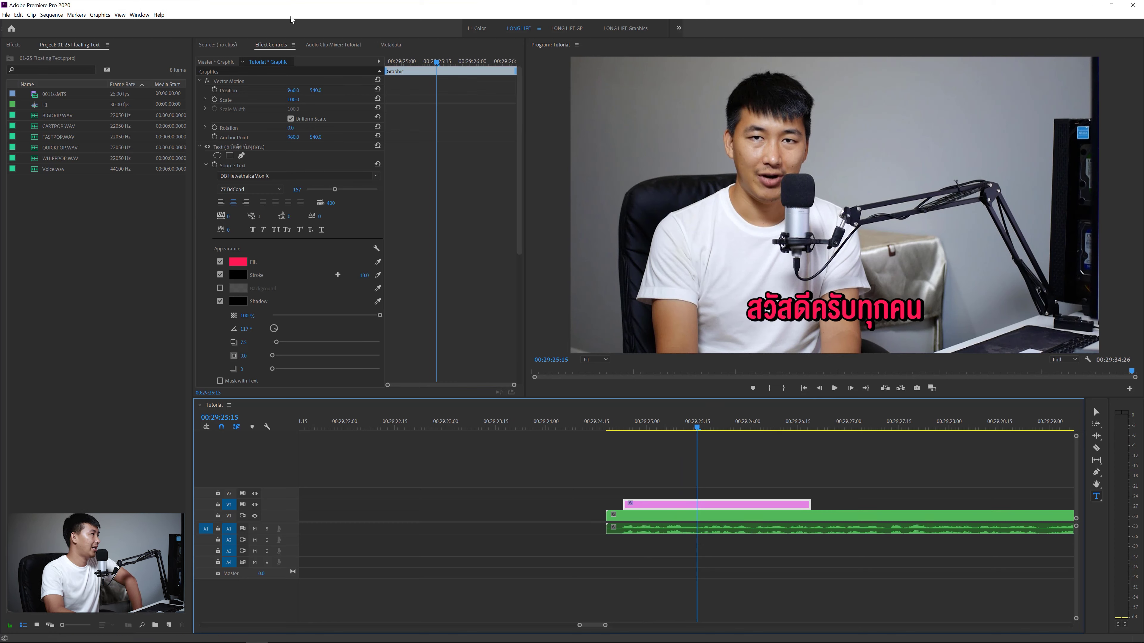
left_click(793, 473)
key("minus")
key("minus")
key("minus")
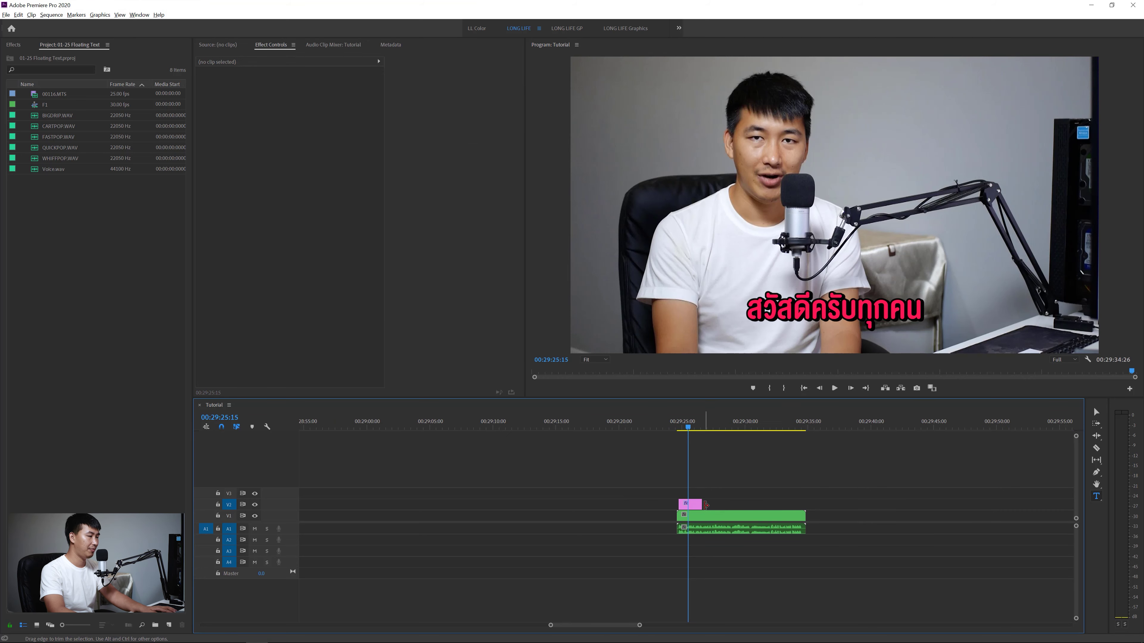
left_click_drag(705, 505, 975, 508)
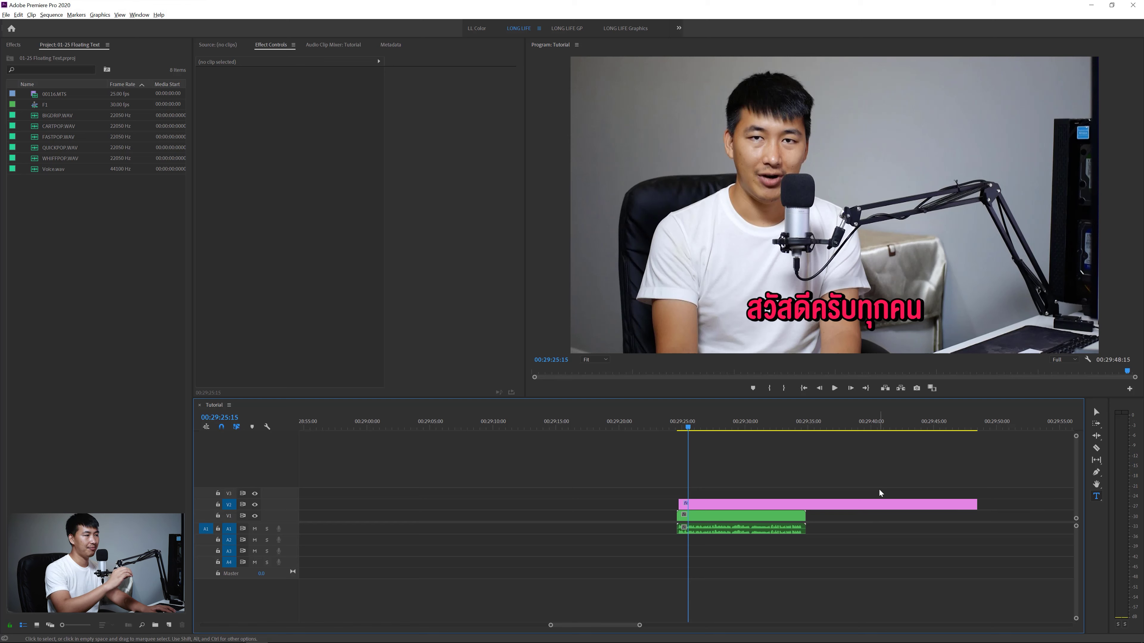
key("equal")
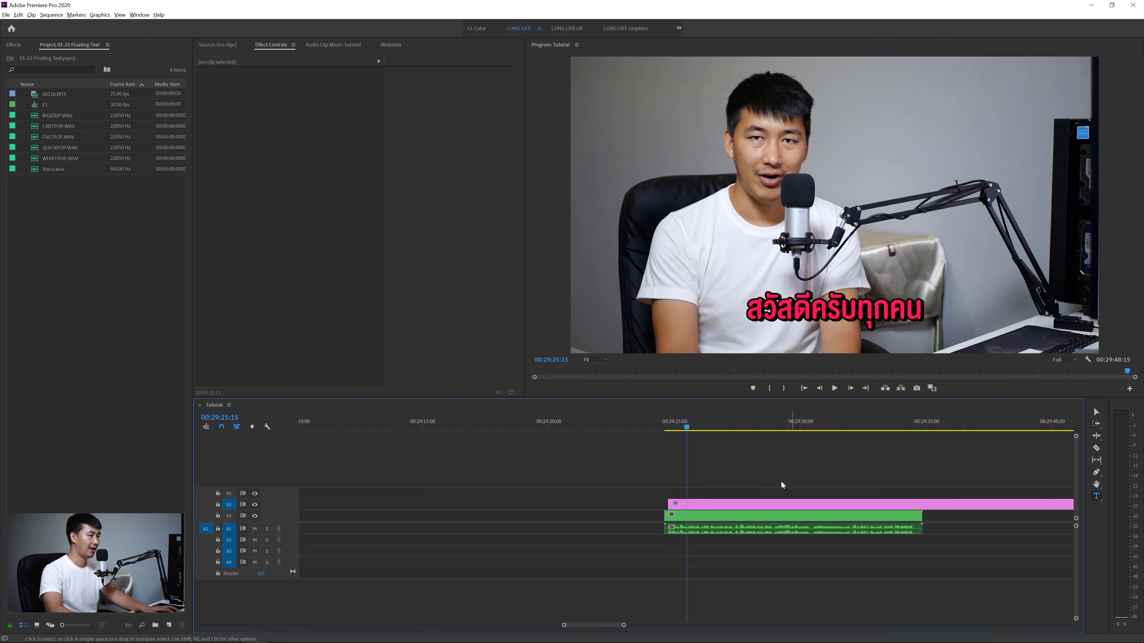
key("equal")
left_click(657, 503)
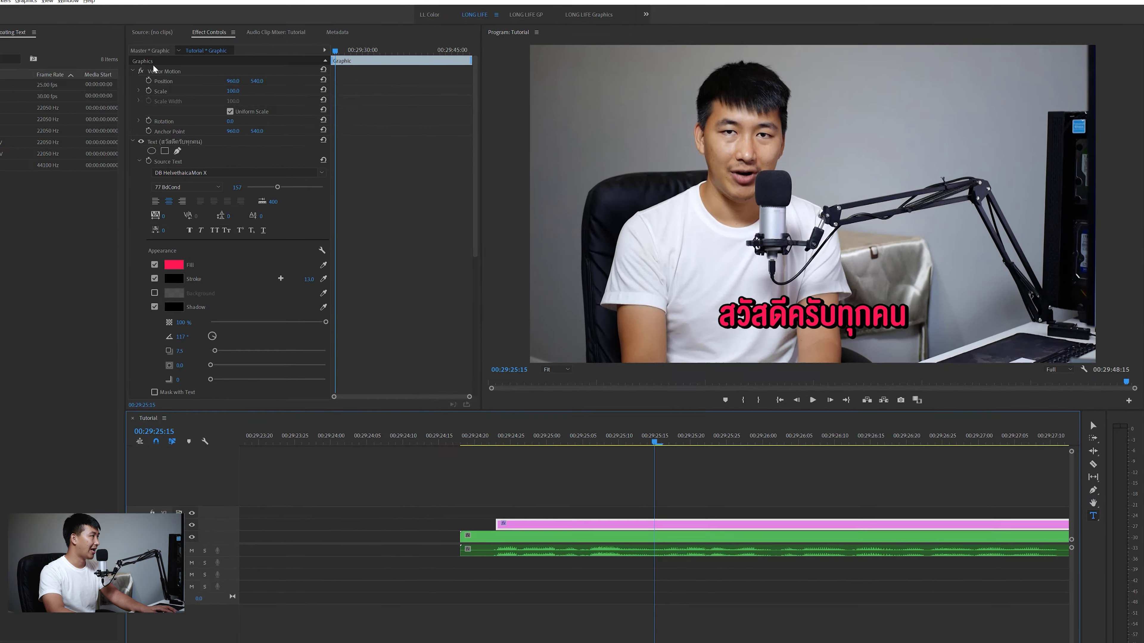
Enable Position keyframing with a keyframe at 00:29:26:05 (960, 540), playhead back at 00:29:24:23.
left_click(106, 64)
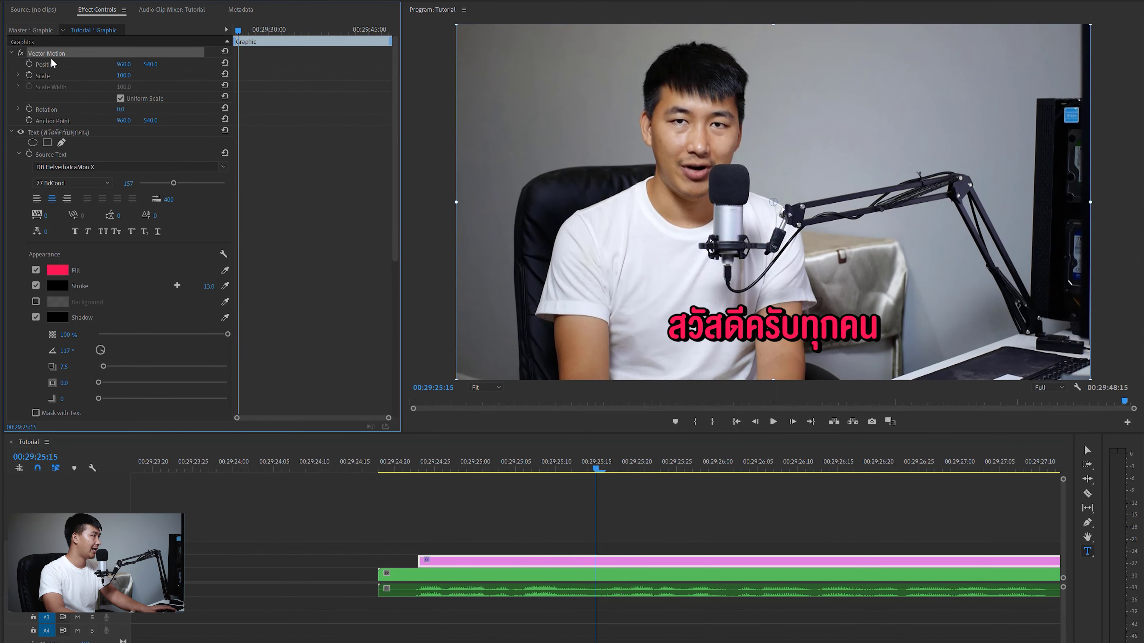
left_click(49, 66)
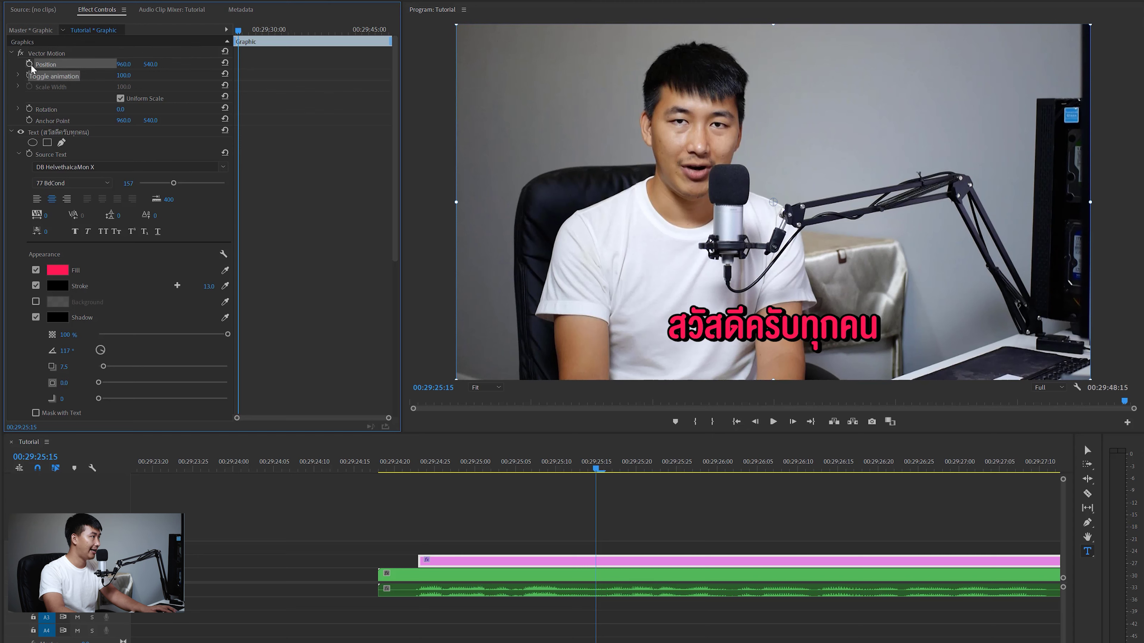
left_click(30, 64)
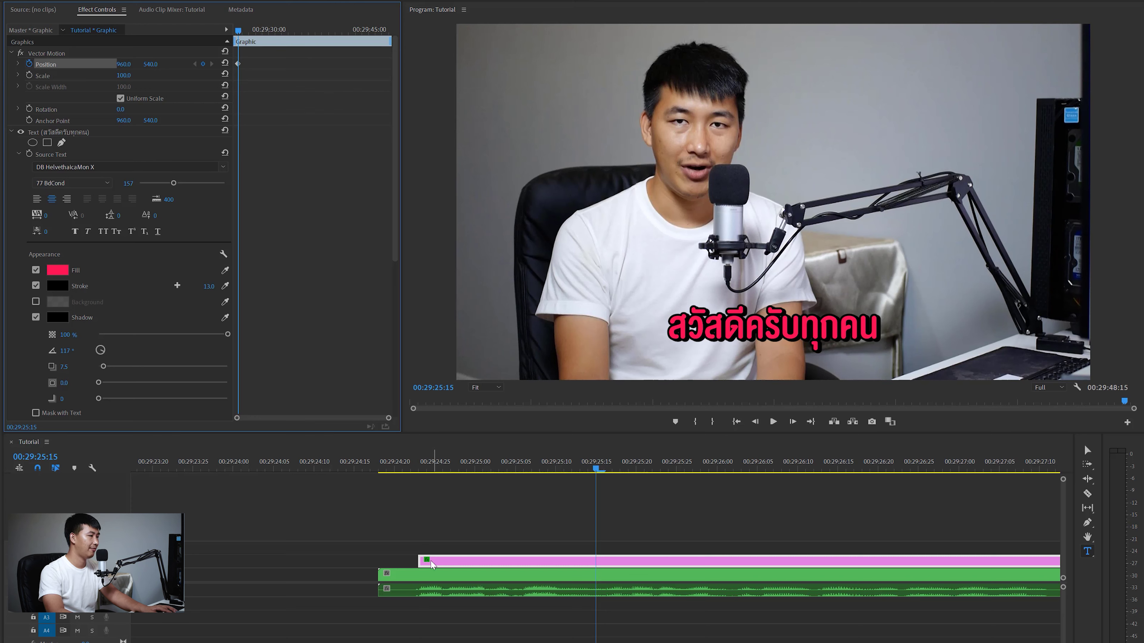
key("equal")
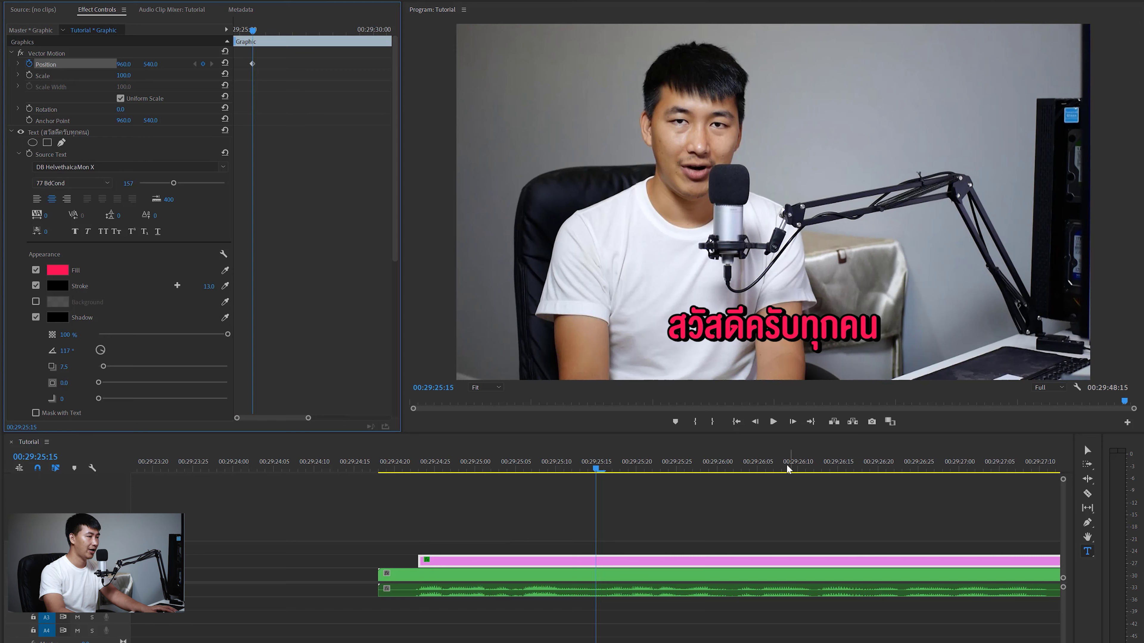
left_click(756, 468)
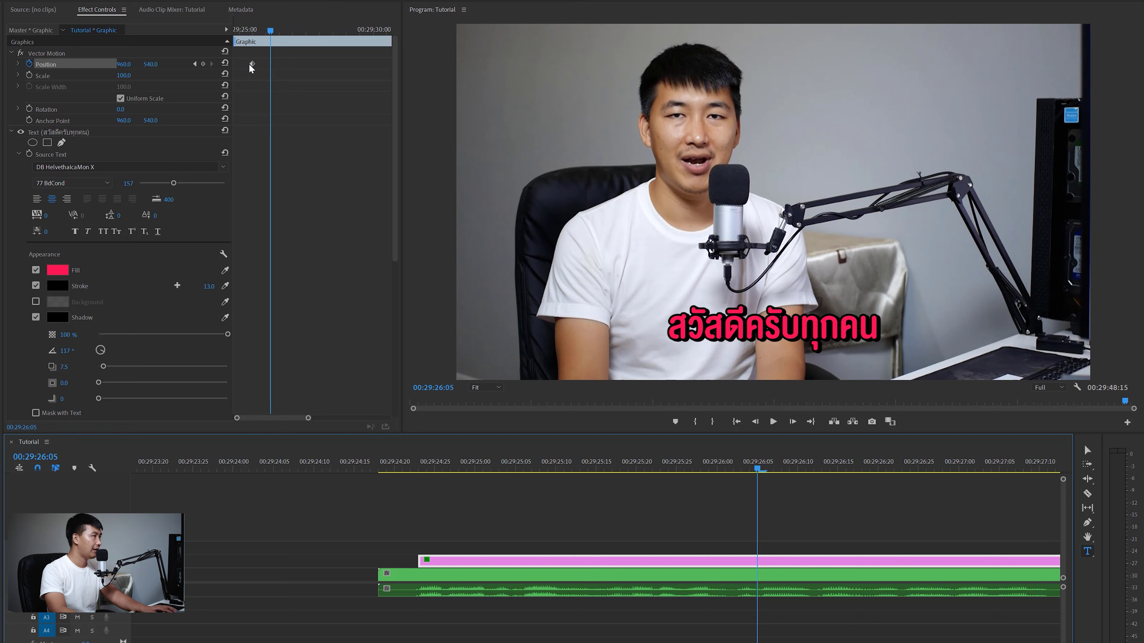
left_click_drag(253, 65, 149, 72)
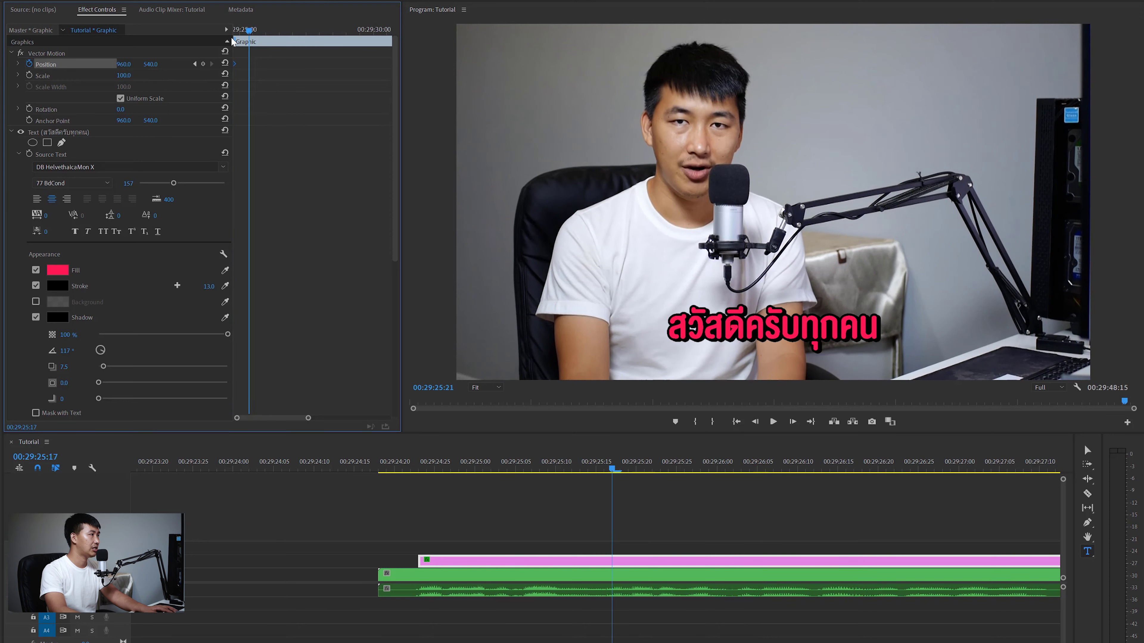
left_click_drag(268, 43, 237, 45)
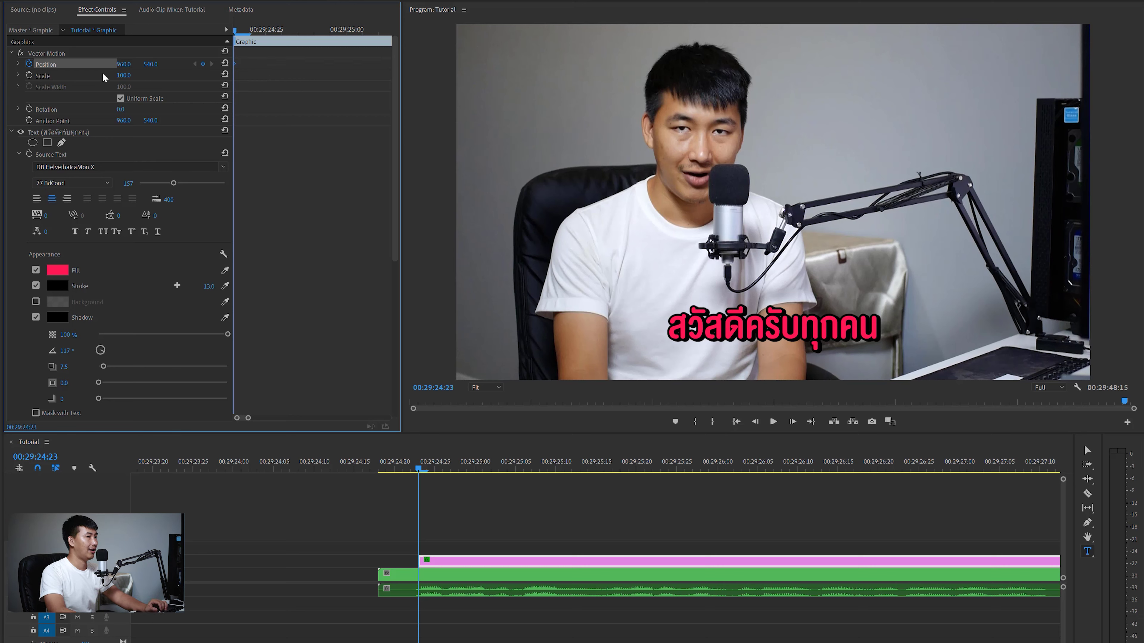
Select Vector Motion so the caption's transform box appears in the Program monitor.
left_click(45, 53)
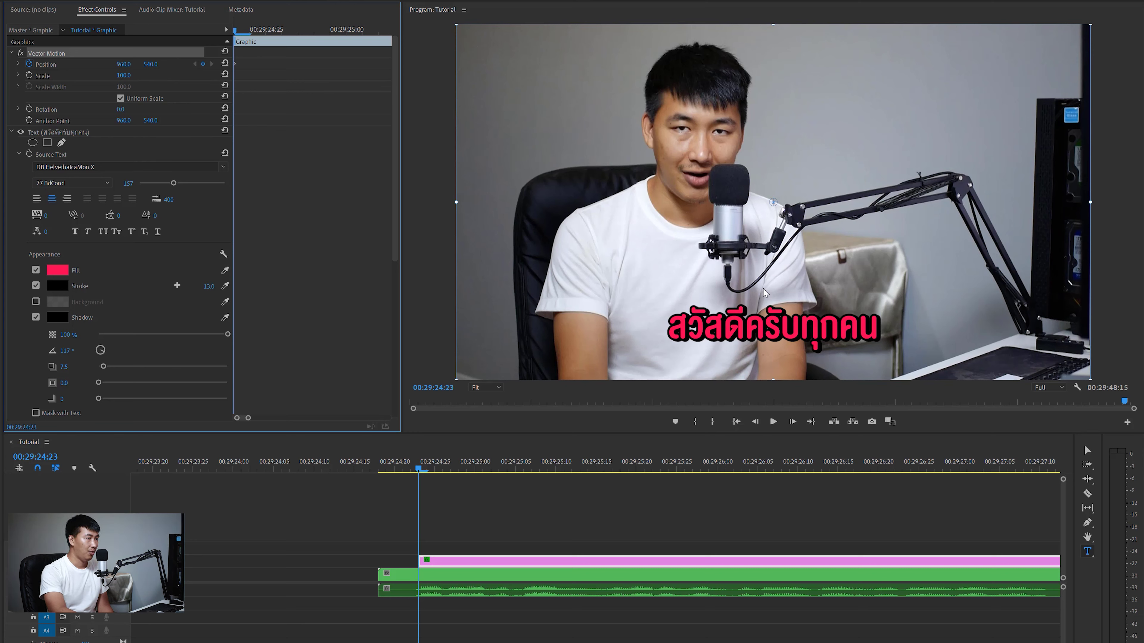
Nudge the caption left and down, preview it, then shift it slightly right and up.
left_click(769, 308)
left_click_drag(769, 309, 759, 316)
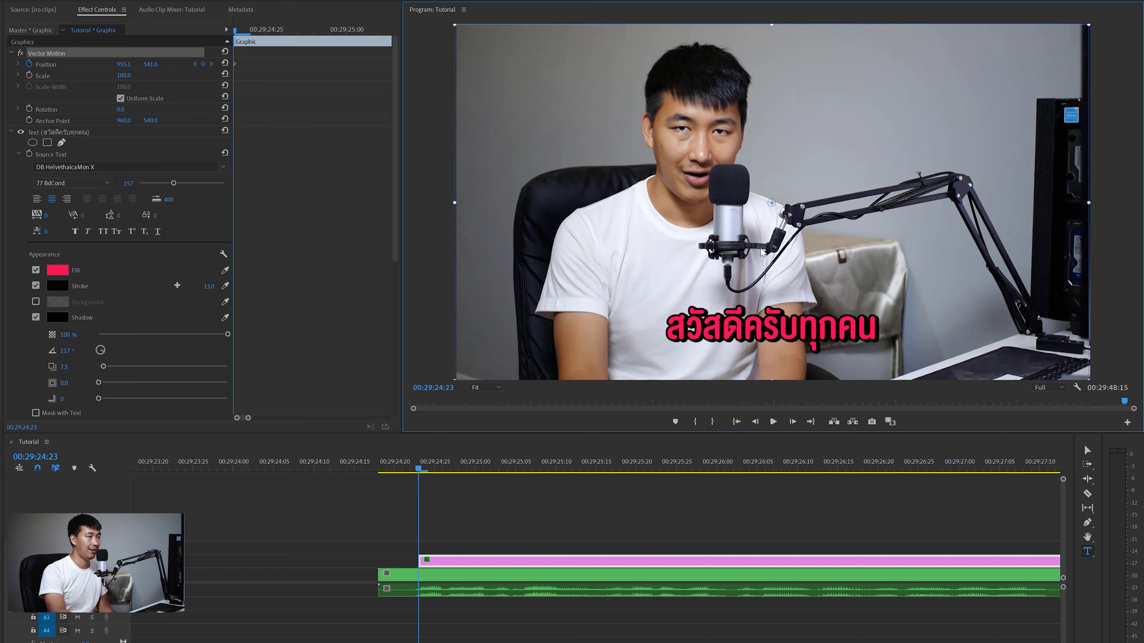
key("space")
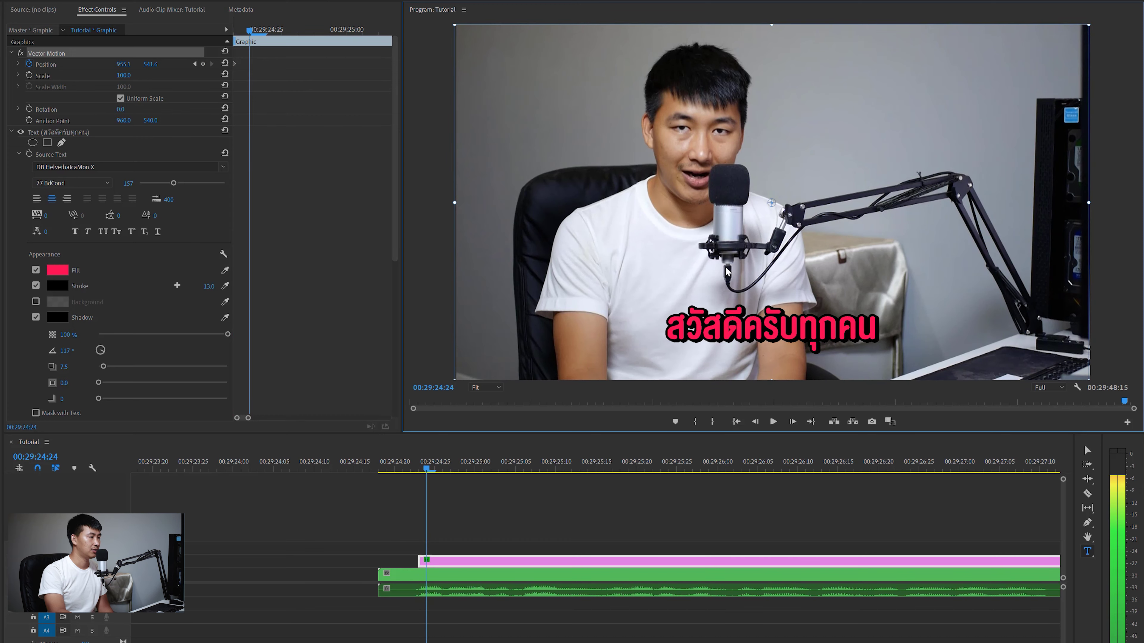
key("space")
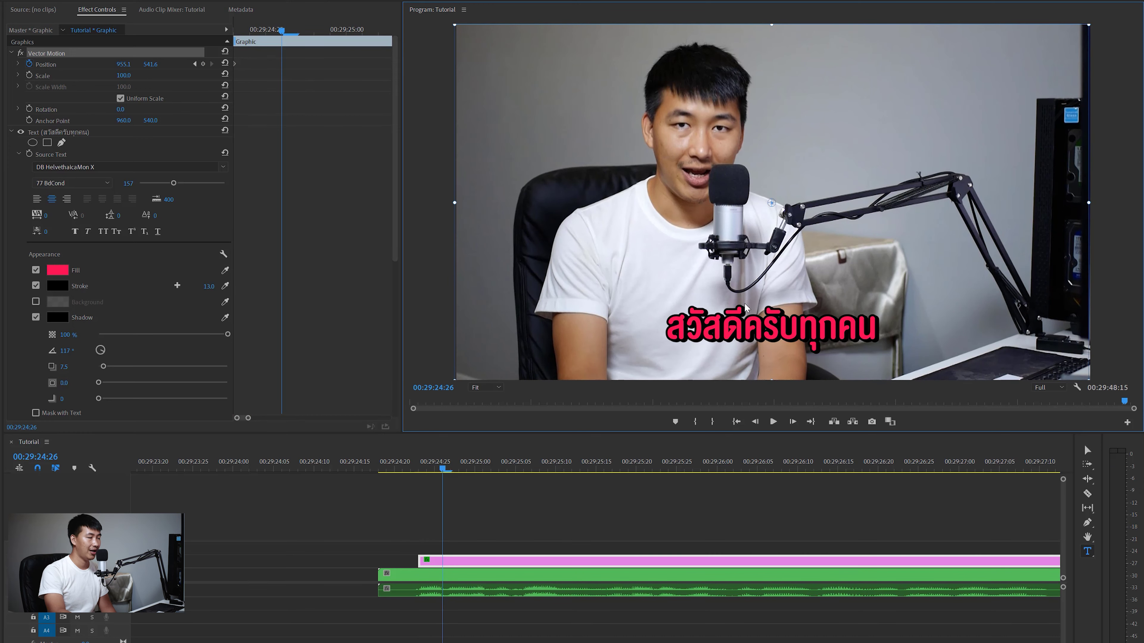
left_click_drag(723, 307, 728, 304)
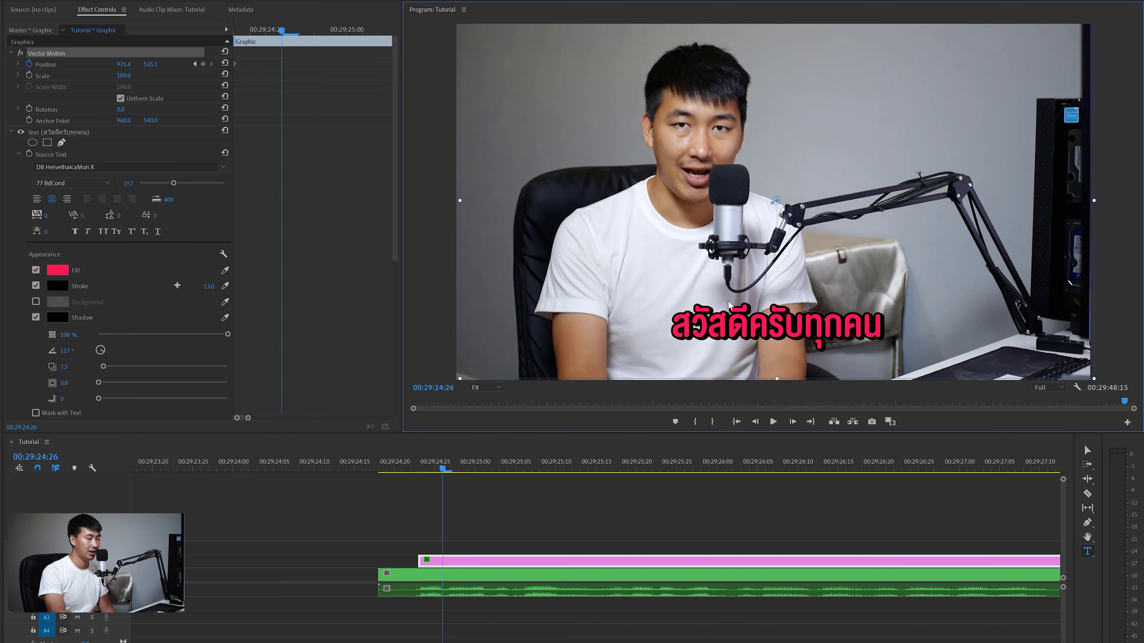
Advance a few frames and nudge the caption slightly left twice, adding more shake keyframes.
key("Right")
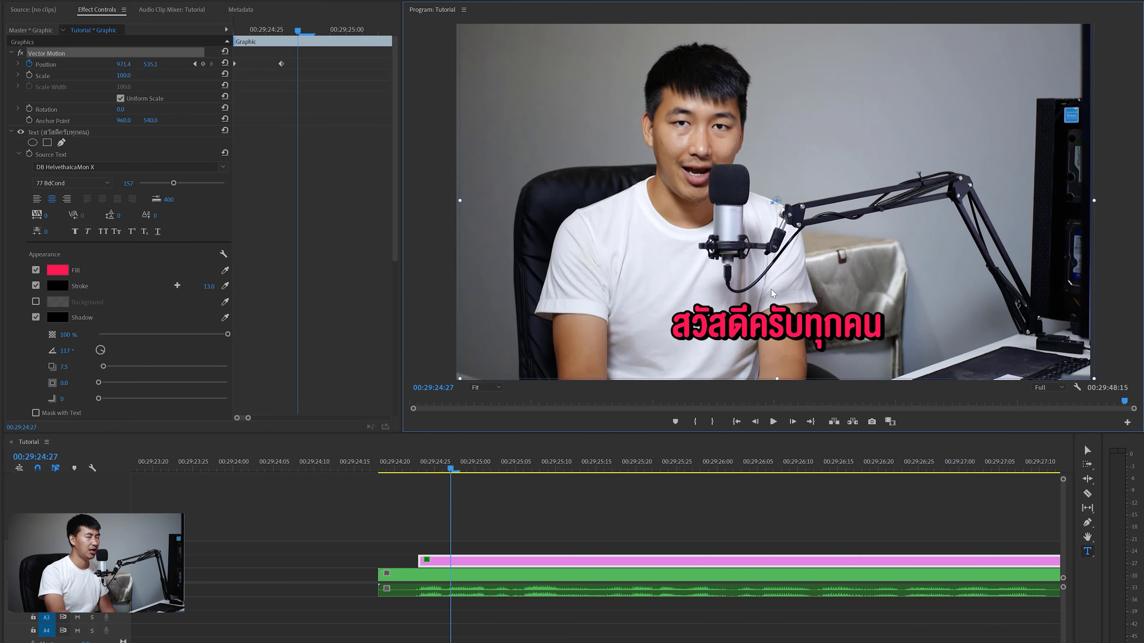
key("Right")
key("Right")
left_click_drag(770, 291, 767, 290)
key("Right")
key("Right")
key("Right")
key("Right")
key("Right")
key("Right")
key("Right")
key("Right")
key("Right")
Step six frames ahead and move the caption right and slightly up for another keyframe.
key("Right")
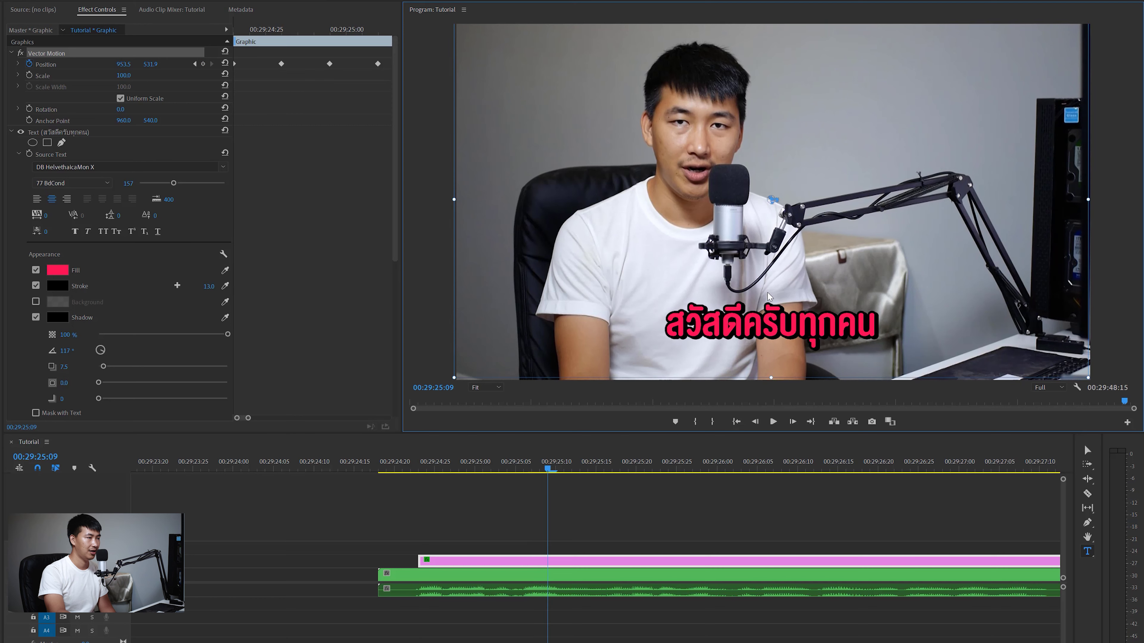
key("Right")
key("Right")
left_click_drag(767, 296, 768, 298)
key("Right")
key("Right")
key("Right")
key("Right")
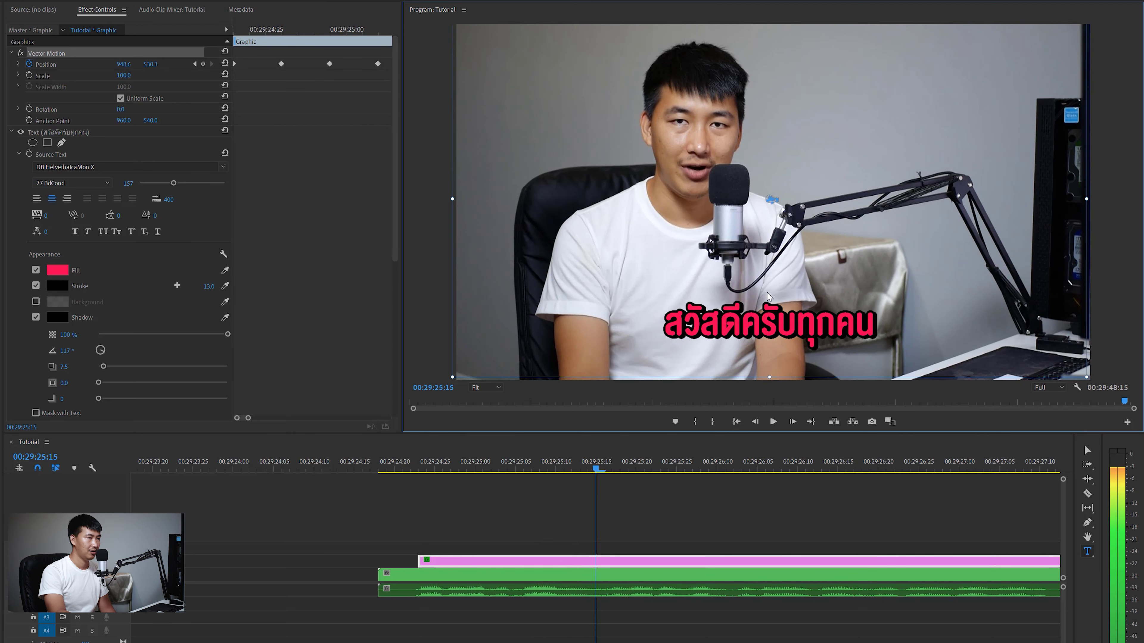
key("Right")
key("Right")
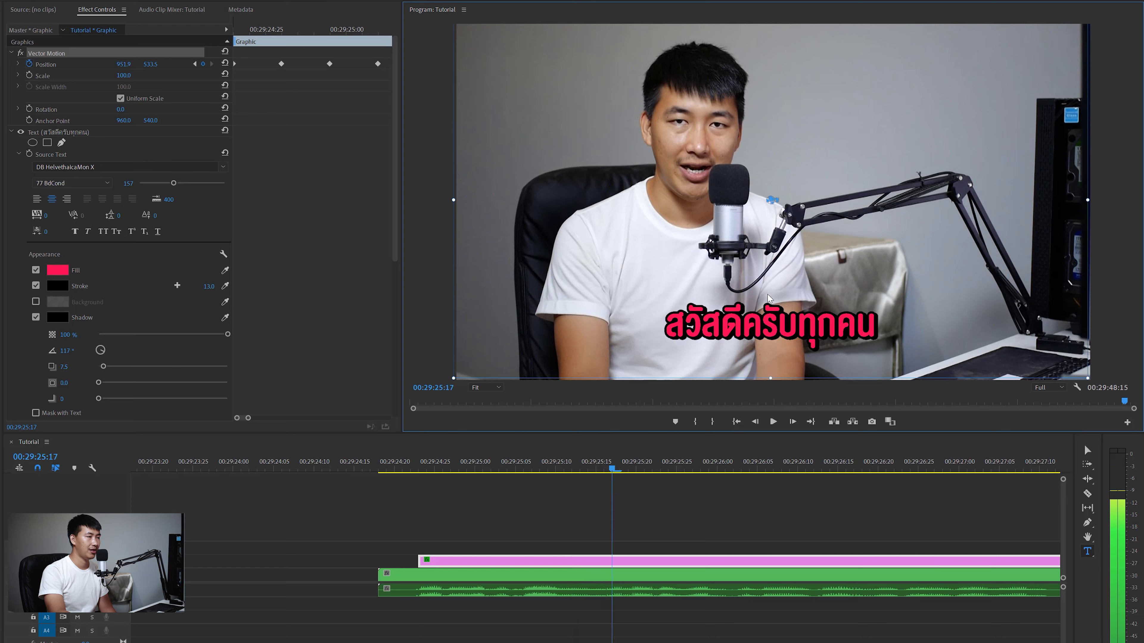
key("Right")
key("Right")
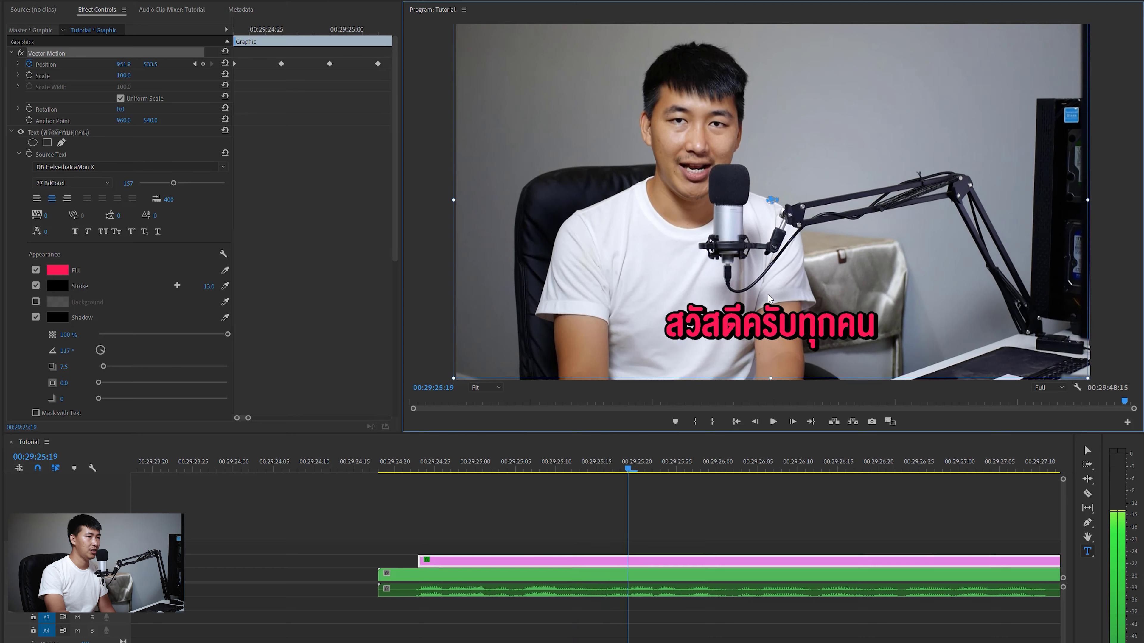
key("Right")
key("Right")
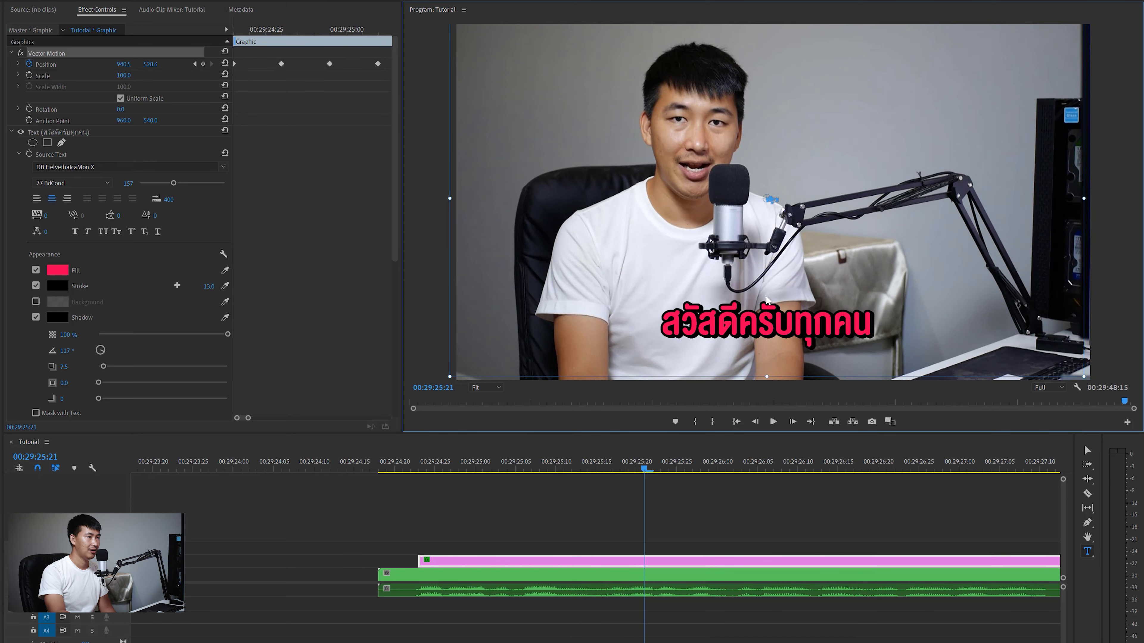
key("Right")
key("Right")
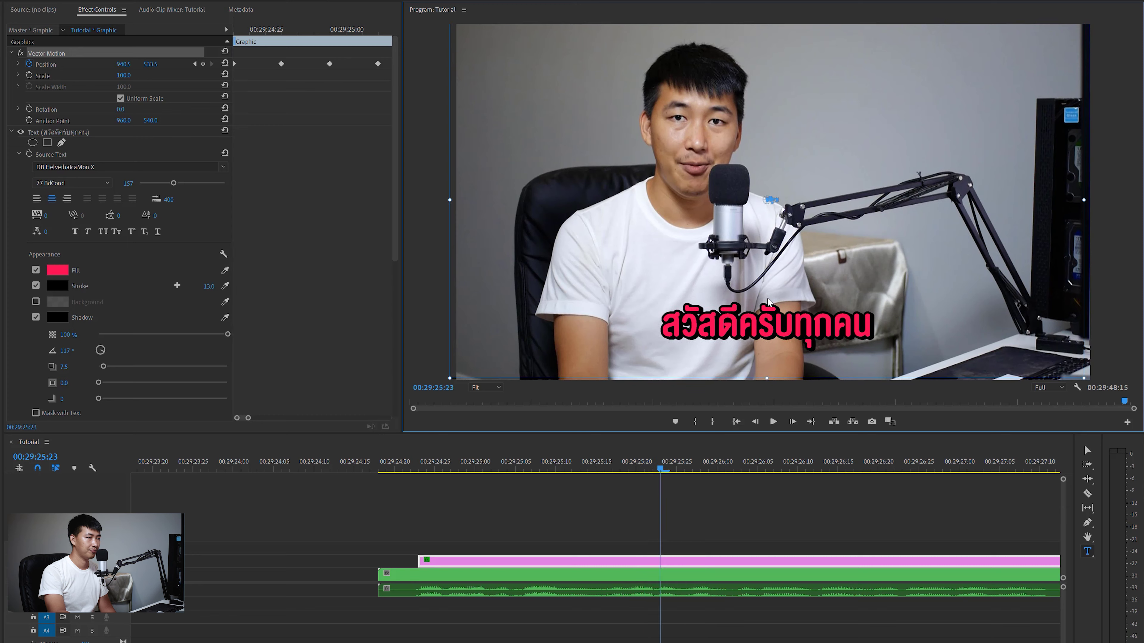
key("Right")
key("Right")
left_click_drag(768, 302, 774, 300)
Zoom out the keyframe view, return the playhead to the caption's start and shift one Position keyframe later.
left_click(351, 215)
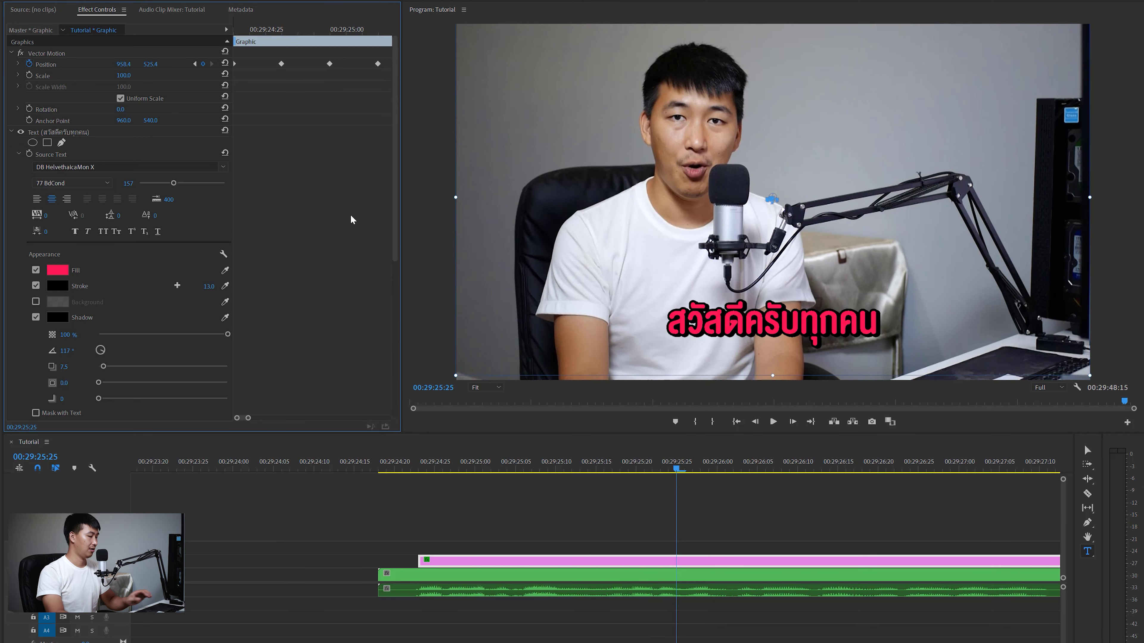
key("minus")
key("minus")
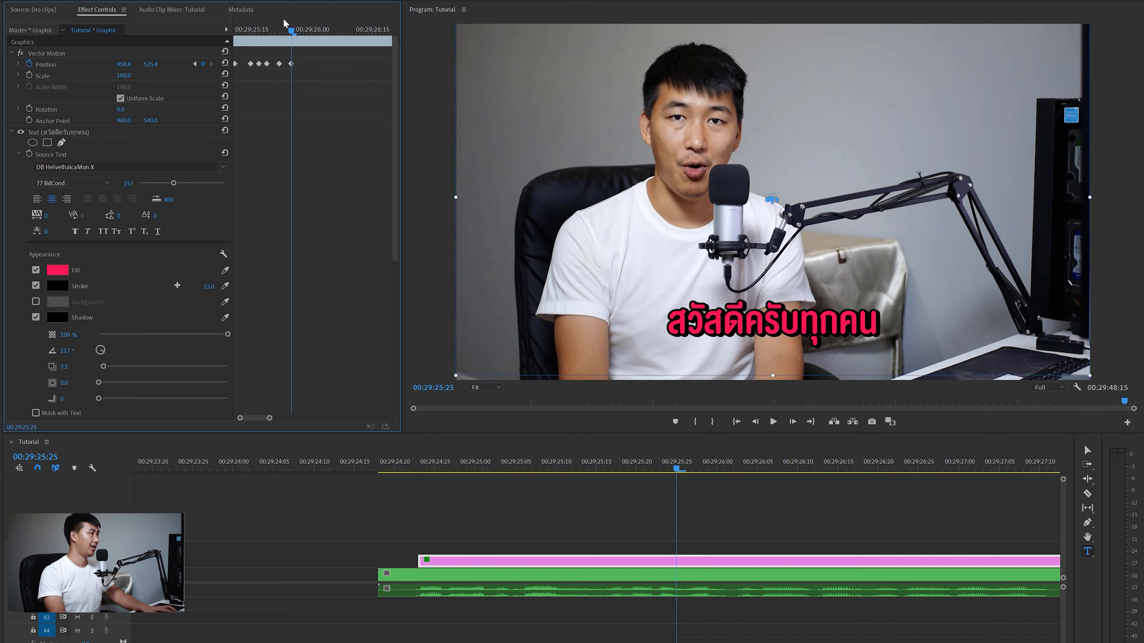
left_click(248, 35)
key("Left")
key("Left")
key("Left")
key("Left")
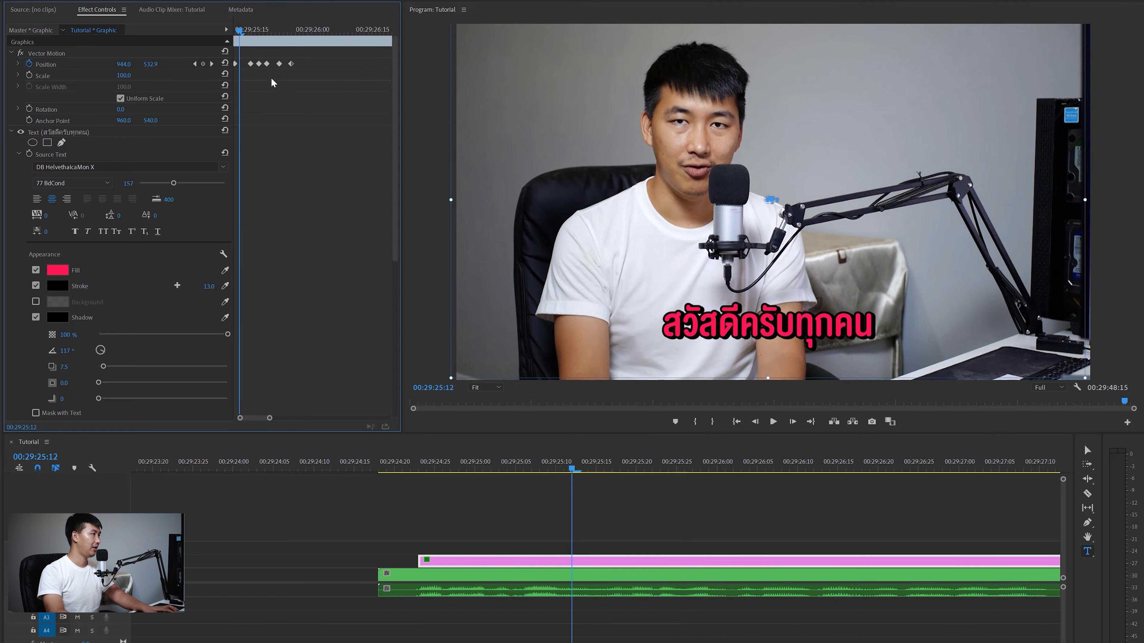
left_click_drag(256, 28, 229, 37)
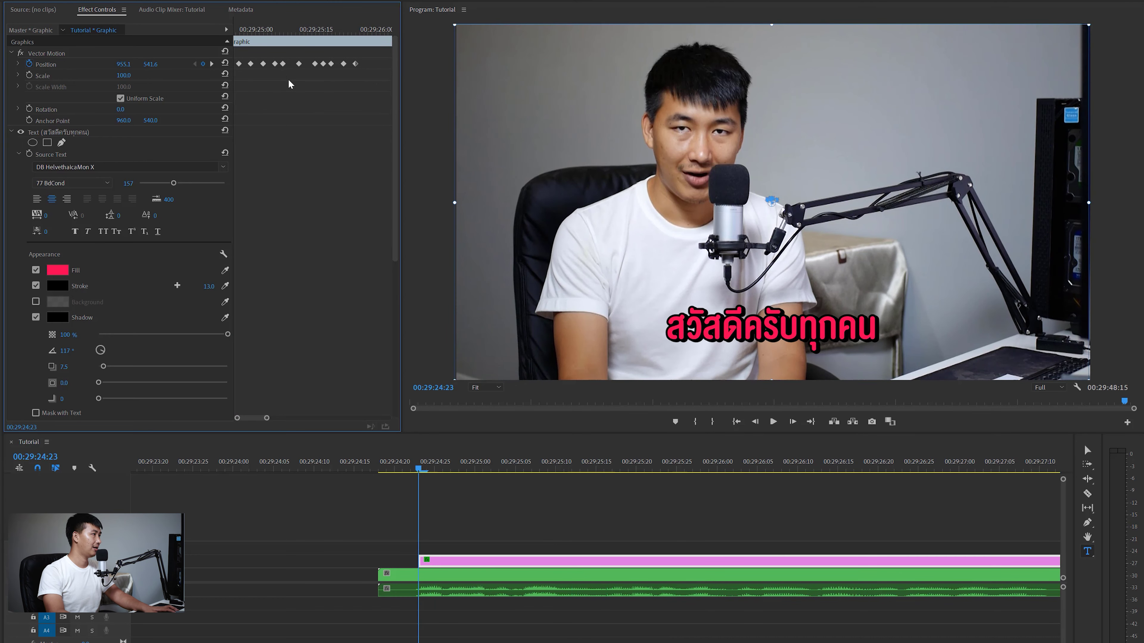
left_click_drag(284, 68, 311, 67)
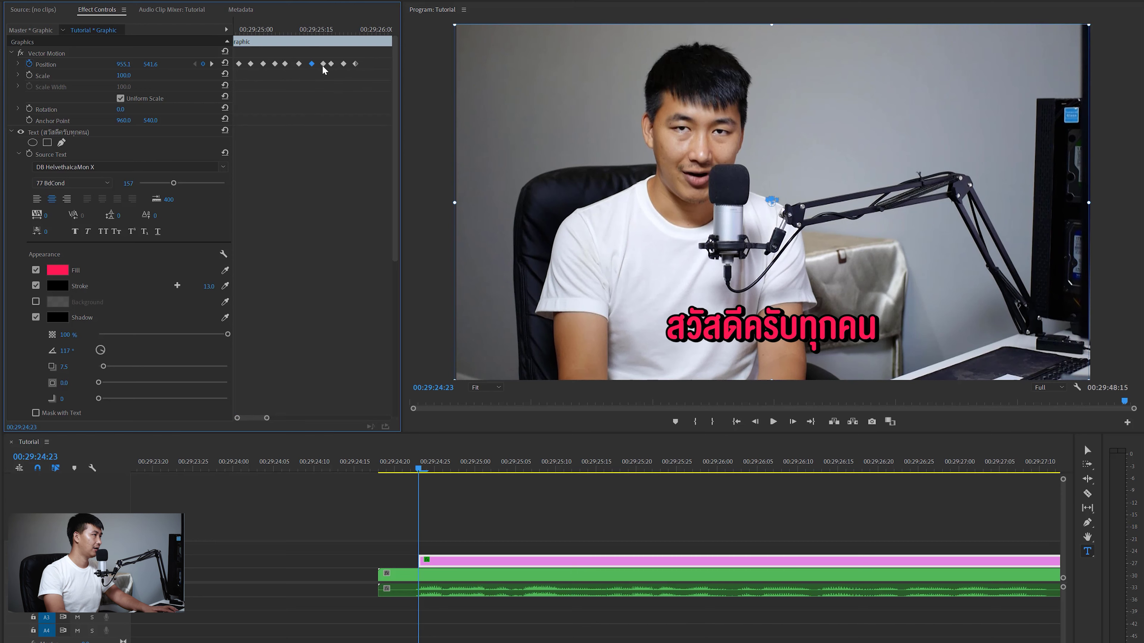
Preview the caption shake twice, then delete all its Position keyframes.
key("minus")
key("space")
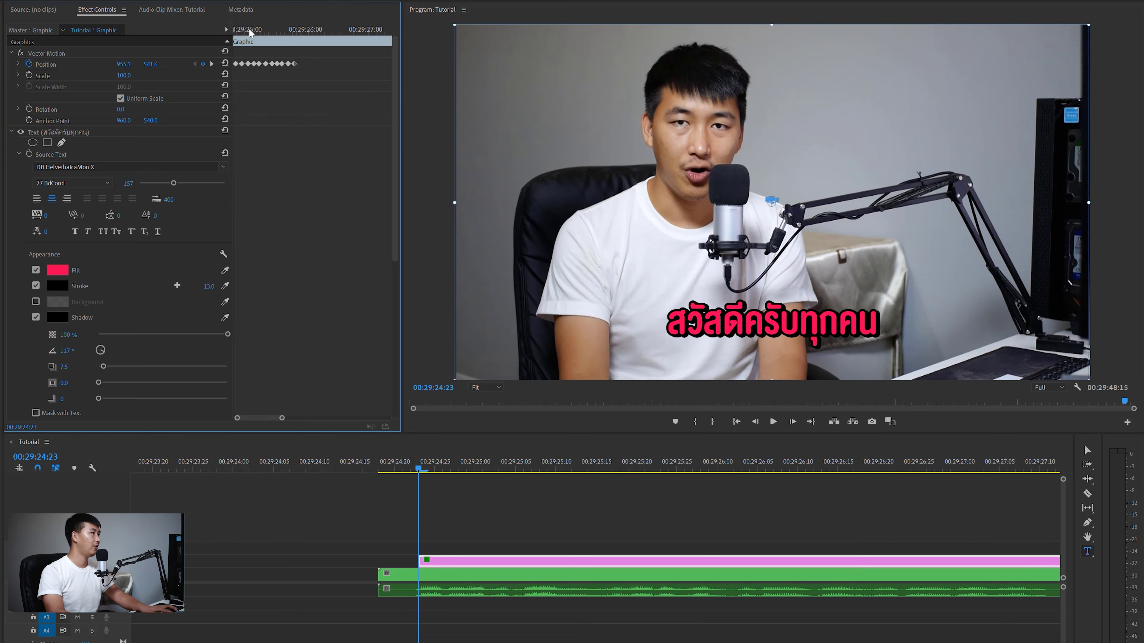
key("space")
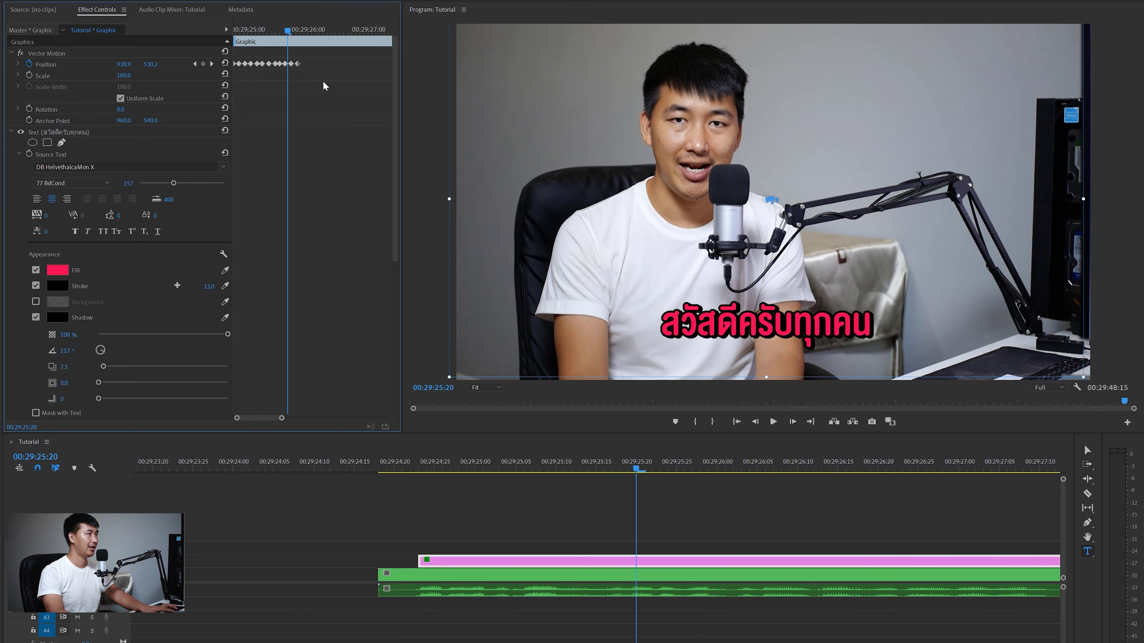
key("space")
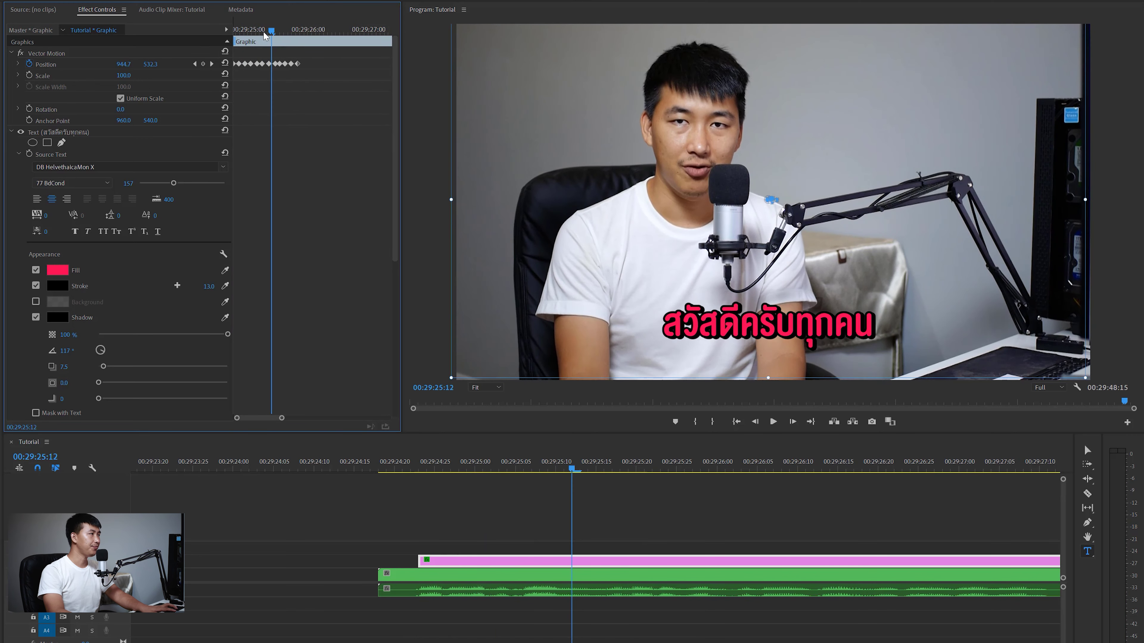
key("space")
key("space")
key("space")
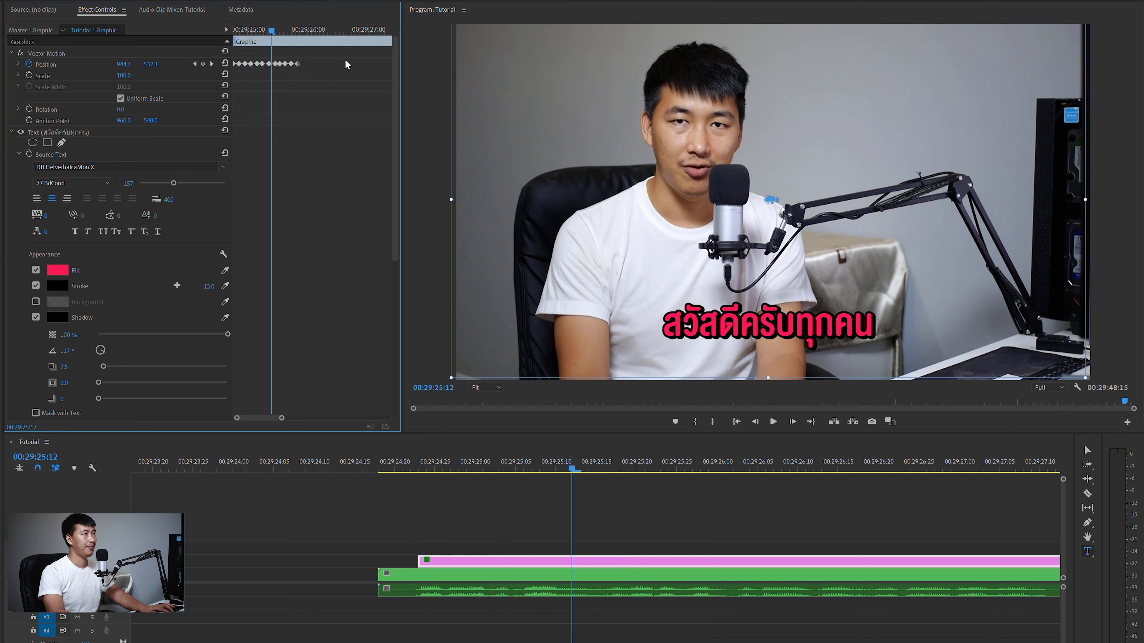
left_click_drag(323, 59, 231, 70)
key("Delete")
Reset the caption Position to 960, 540 and return the playhead to the caption's start.
left_click(224, 63)
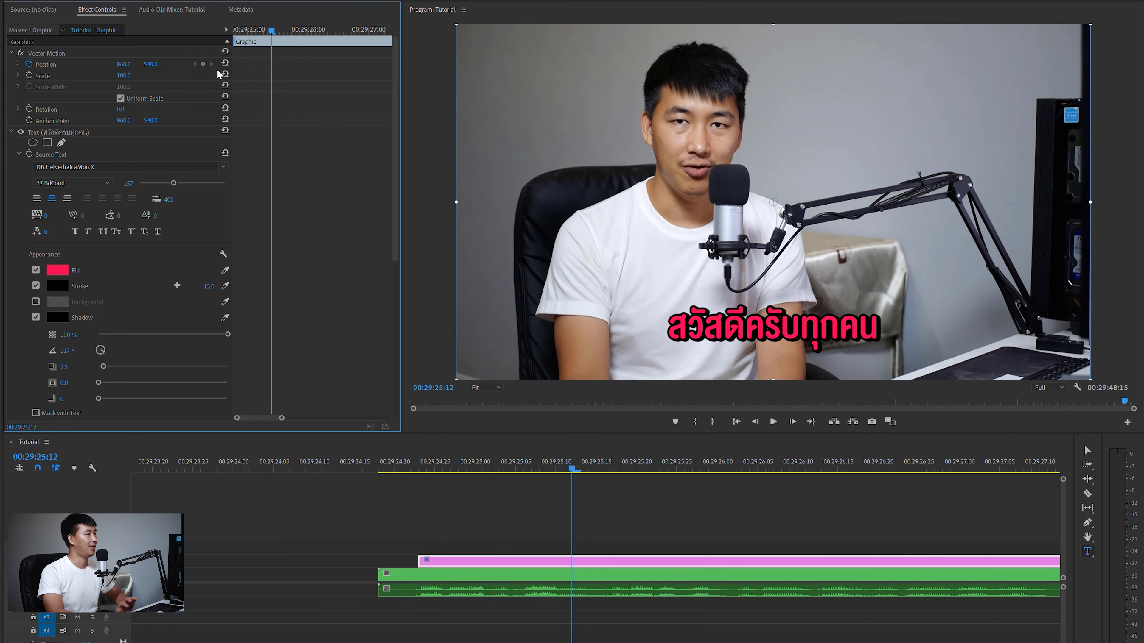
left_click_drag(258, 29, 227, 45)
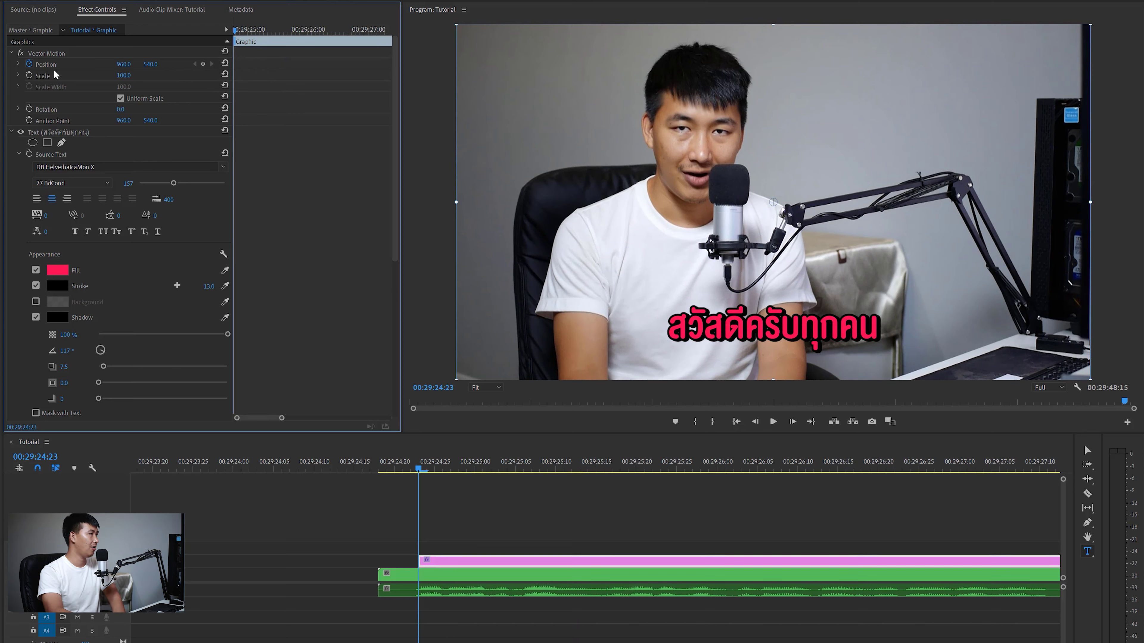
left_click(51, 54)
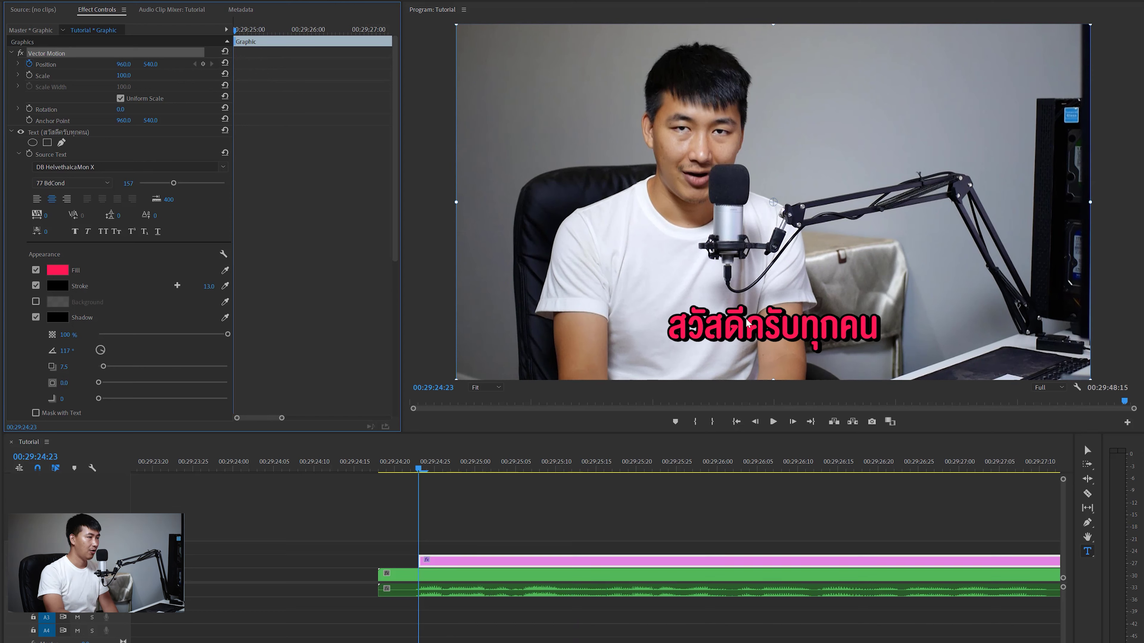
Nudge the caption slightly left, then about 20 px right, stepping frames between keyframes.
left_click(745, 332)
left_click_drag(746, 328, 743, 328)
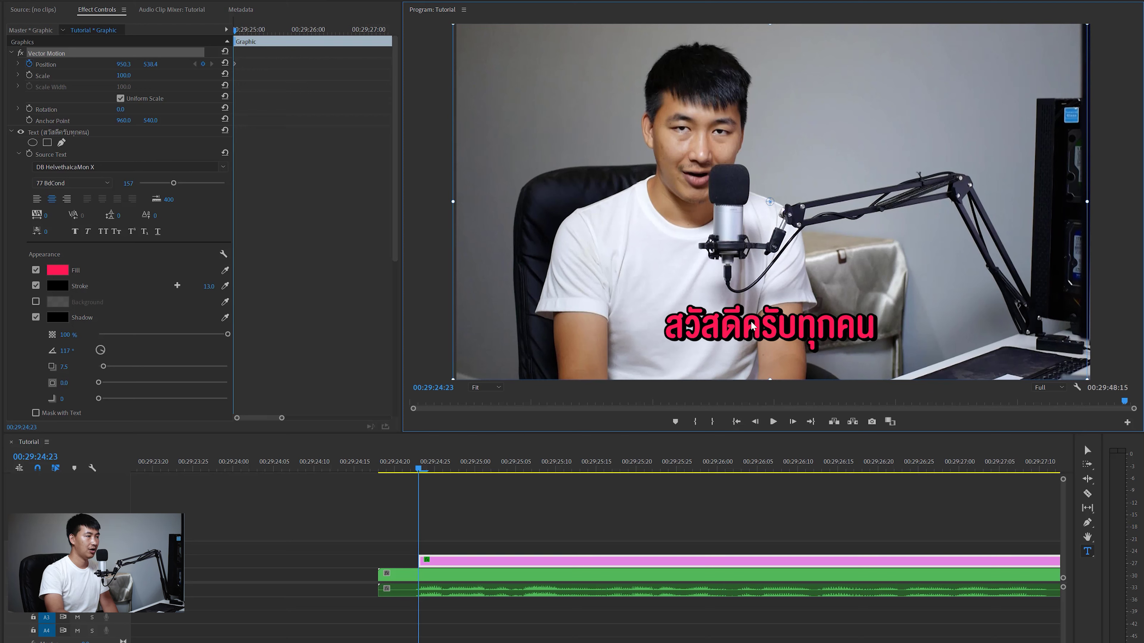
key("Right")
key("Right")
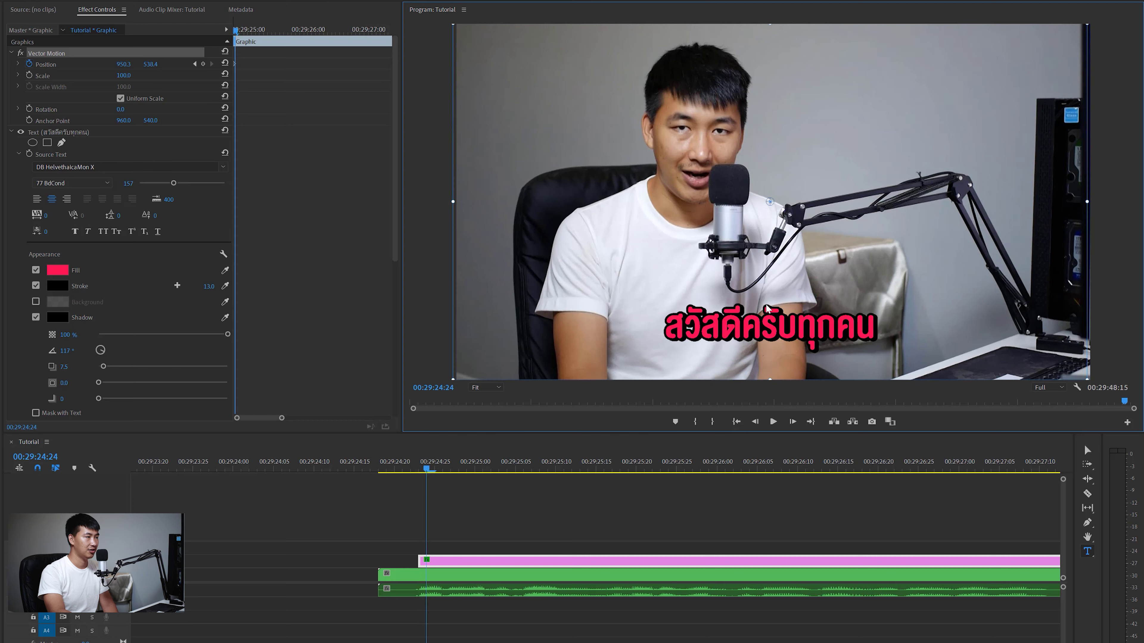
left_click_drag(745, 321, 752, 320)
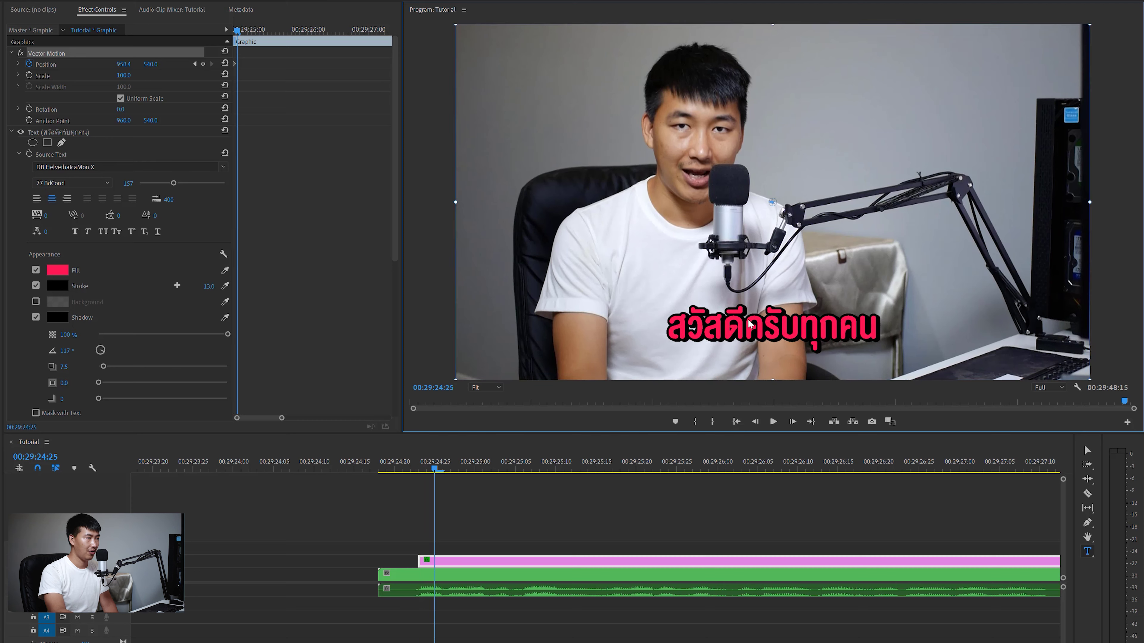
key("Right")
key("Right")
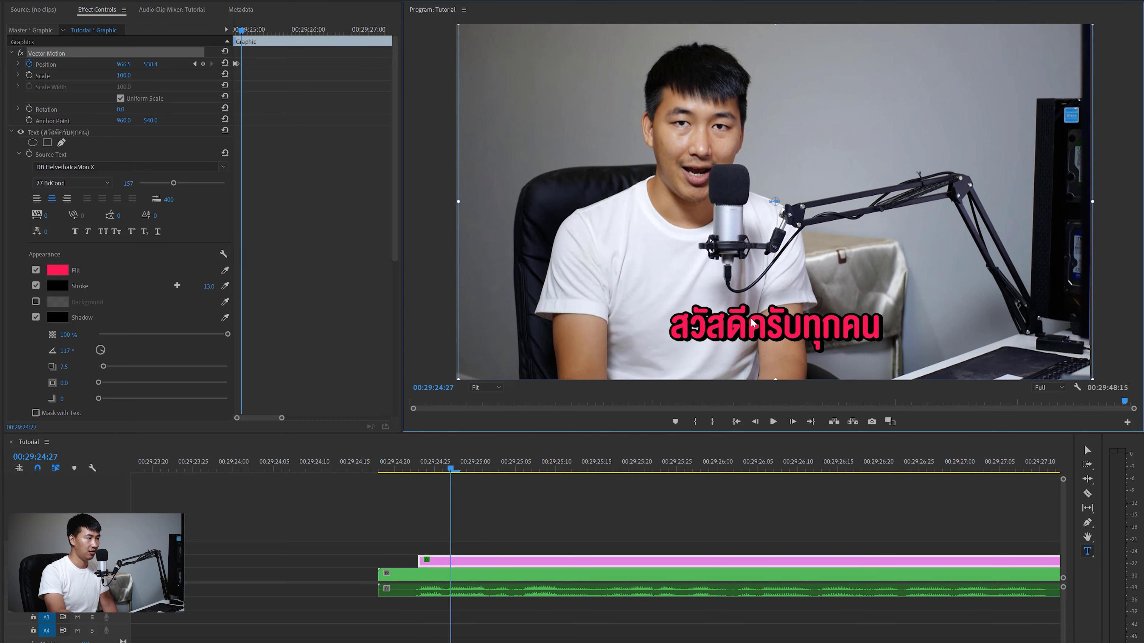
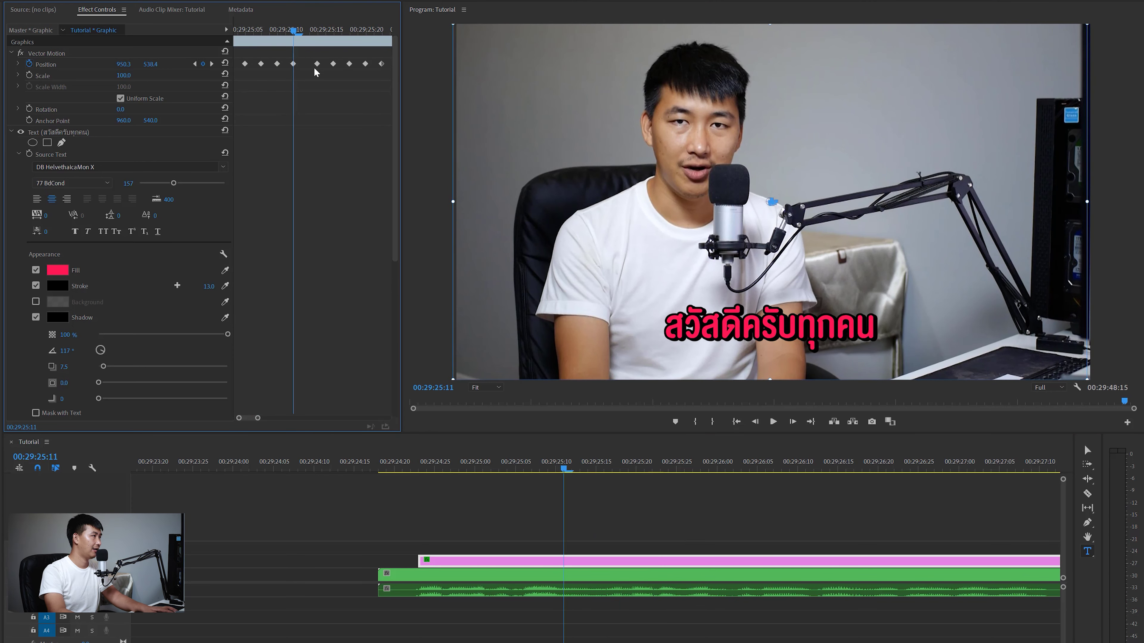
Replay the caption's jitter animation from its start to review the motion.
scroll(313, 61, "down", 2)
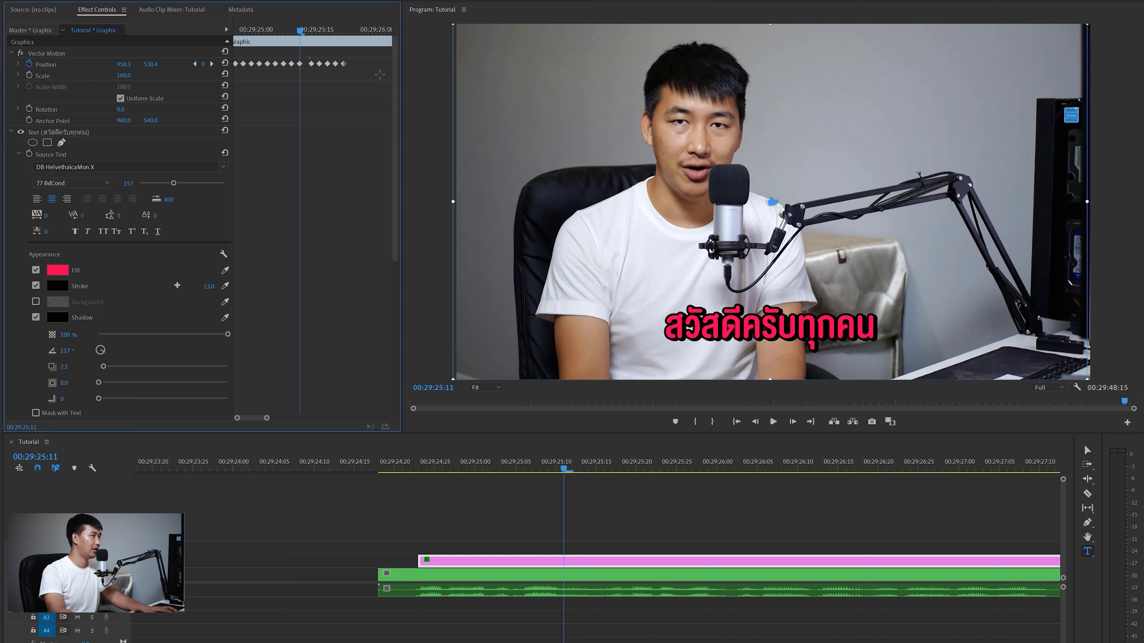
scroll(332, 68, "up", 2)
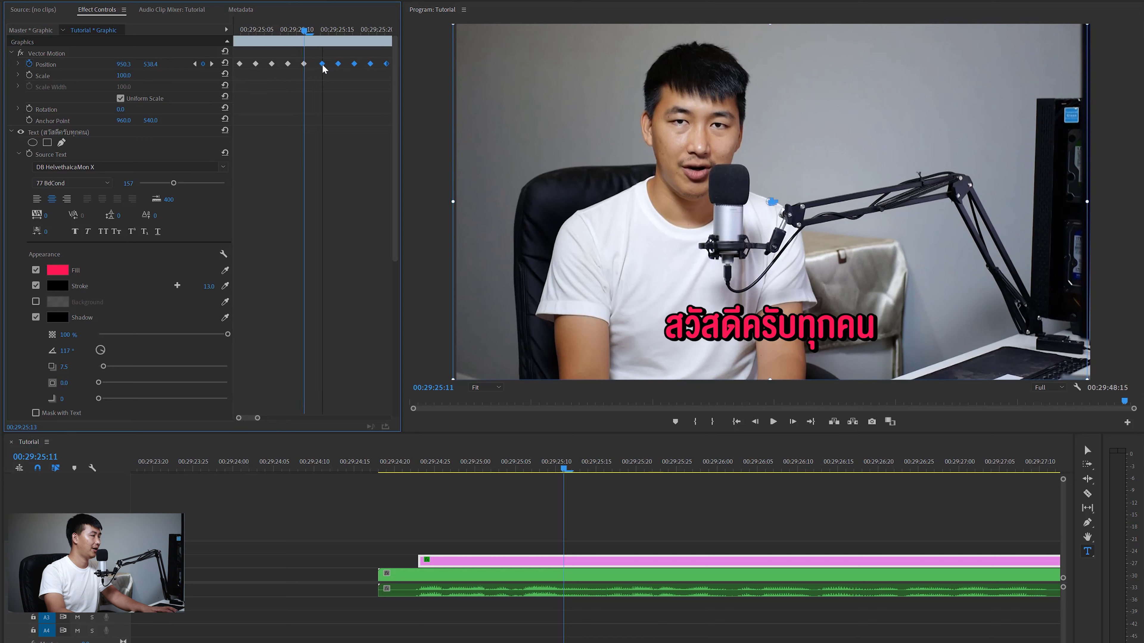
scroll(323, 68, "down", 5)
key("Up")
key("space")
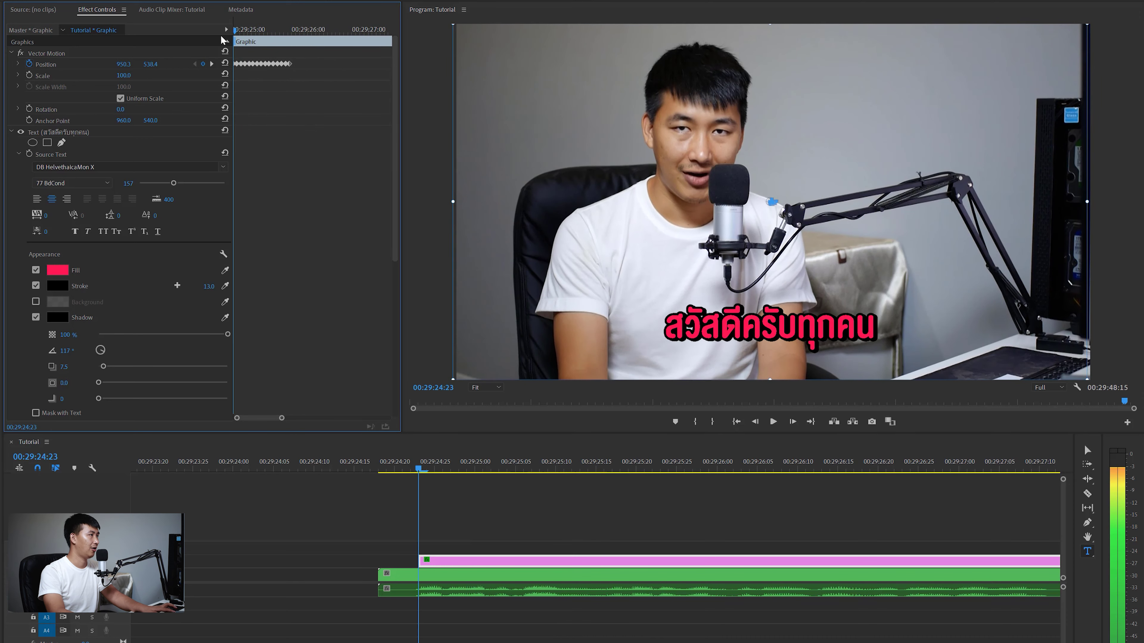
key("space")
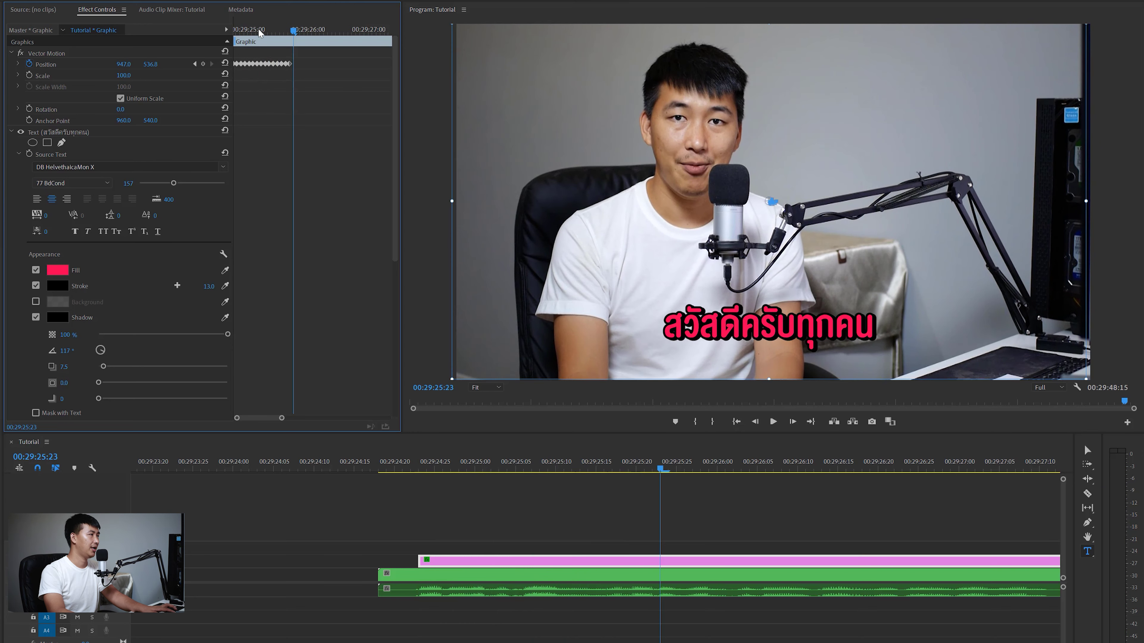
key("Up")
key("space")
key("space")
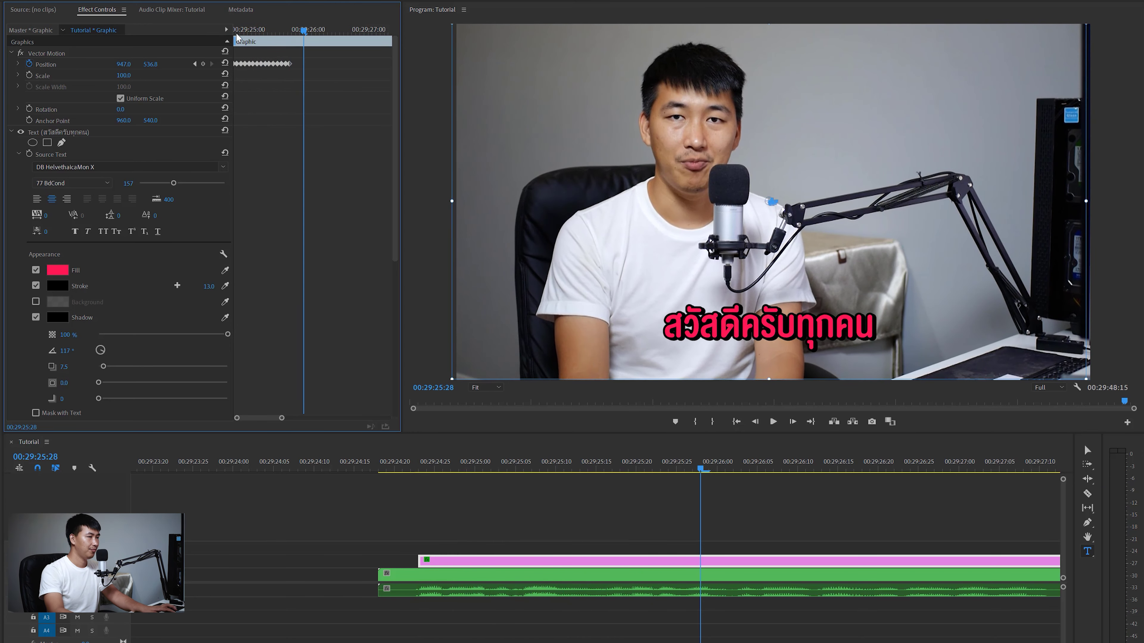
key("Up")
key("space")
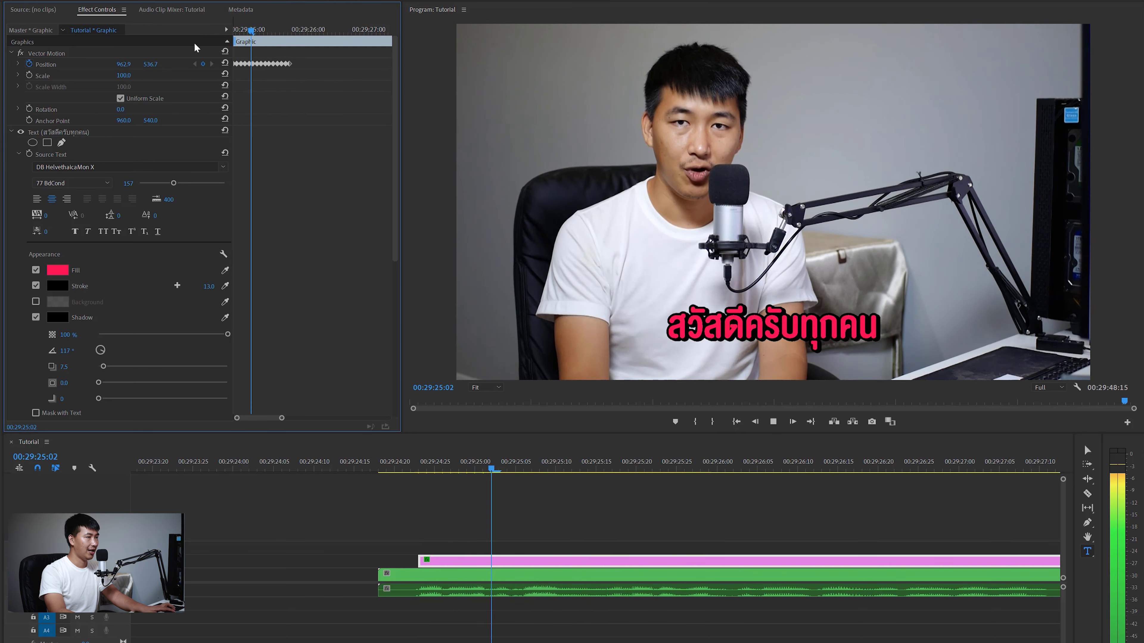
left_click_drag(281, 27, 173, 44)
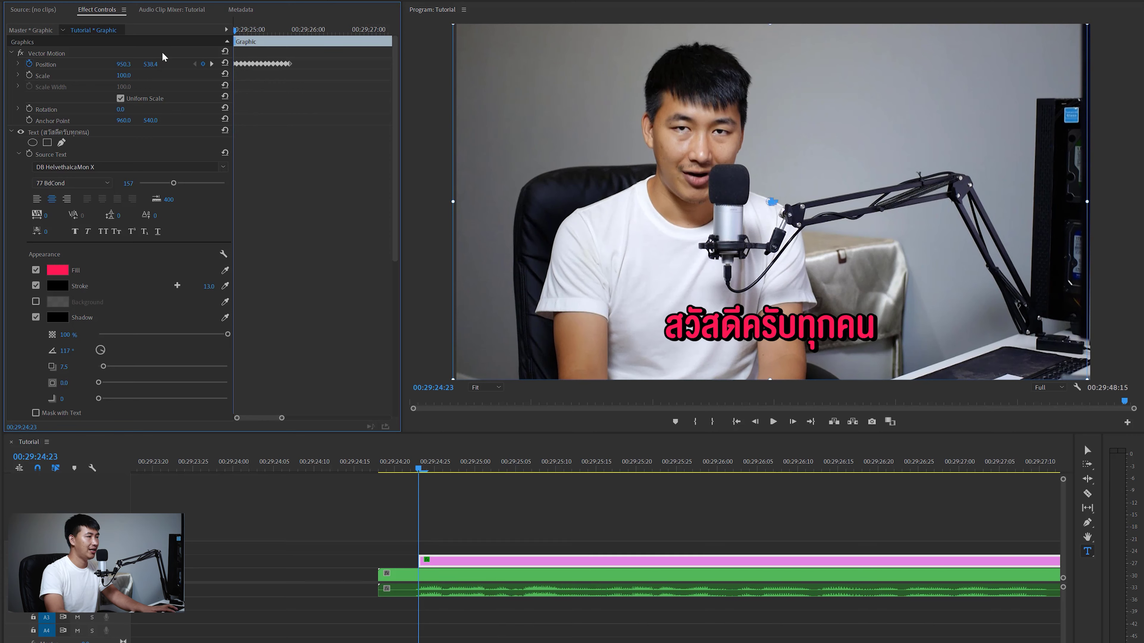
key("space")
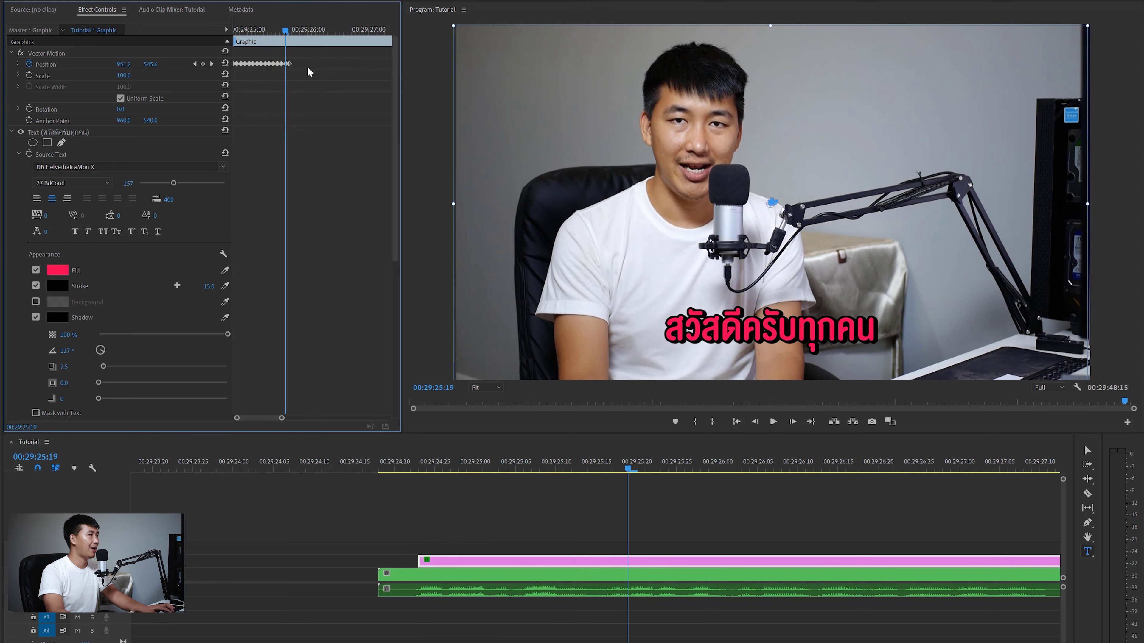
Switch the last several Position keyframes to Bezier temporal interpolation and rewind to the caption start.
left_click_drag(314, 59, 195, 75)
right_click(286, 65)
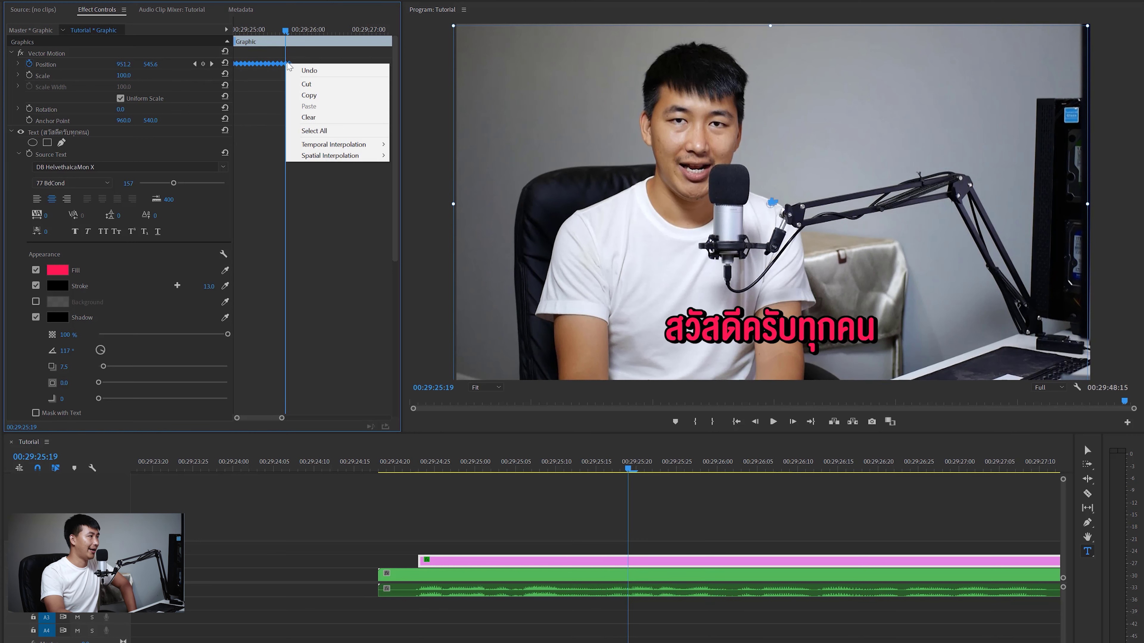
mouse_move(326, 150)
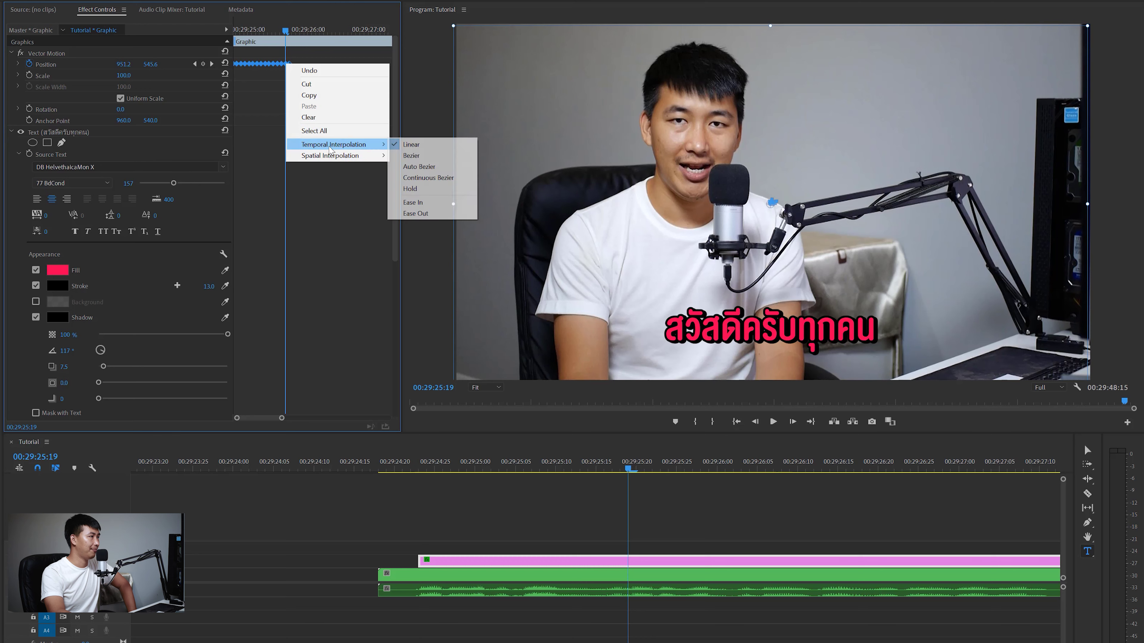
left_click(421, 159)
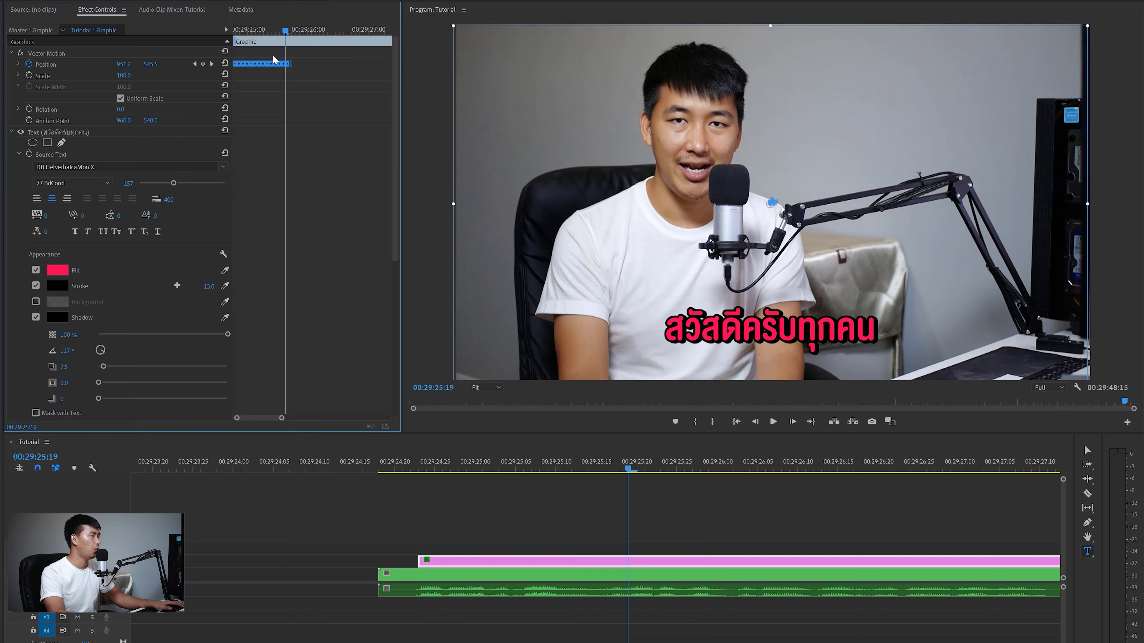
left_click_drag(275, 29, 218, 33)
key("space")
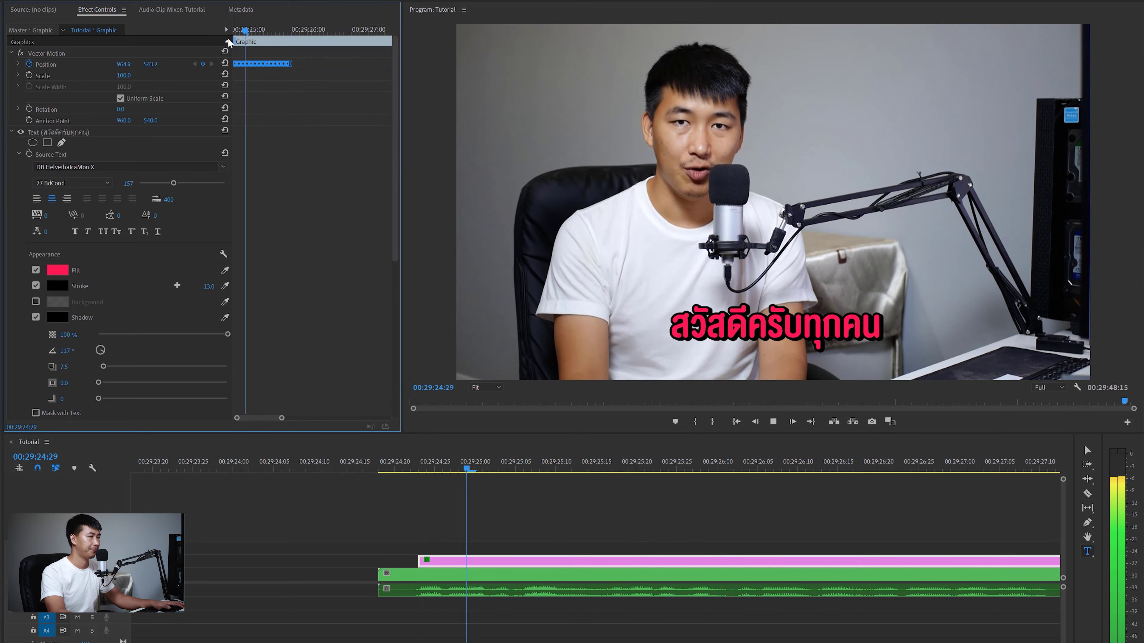
left_click_drag(298, 31, 194, 47)
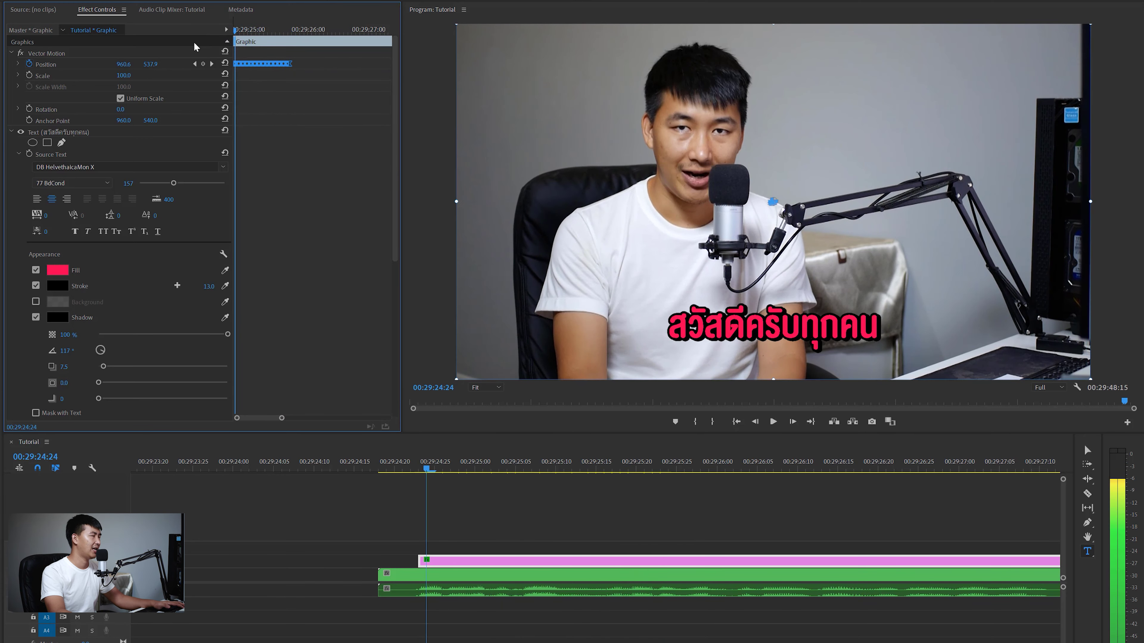
key("Left")
left_click_drag(309, 59, 242, 68)
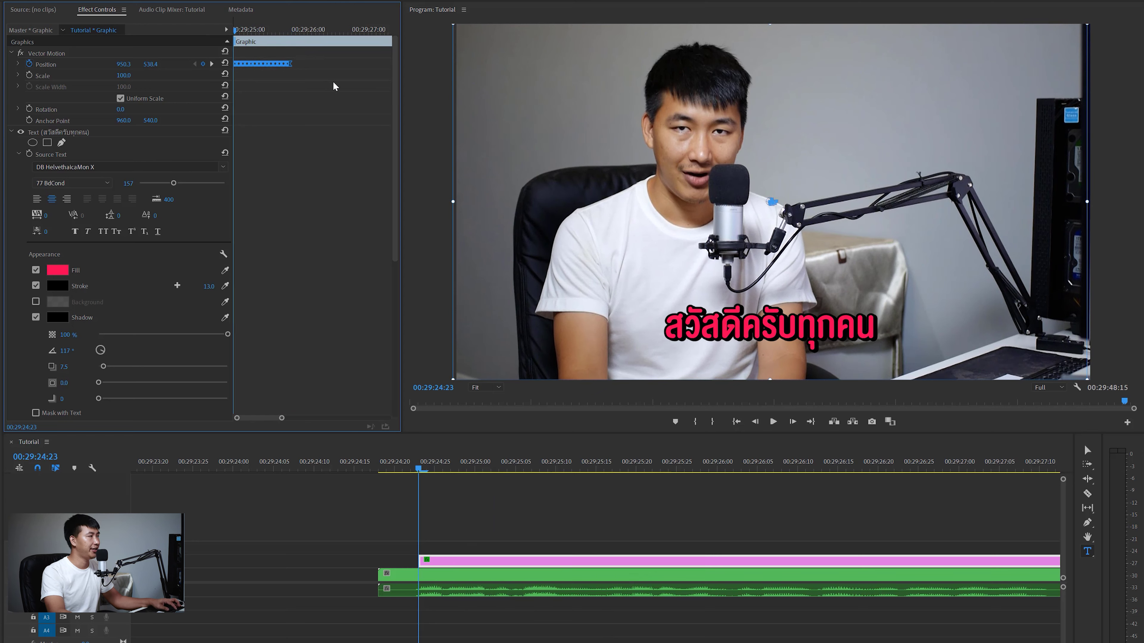
left_click(308, 31)
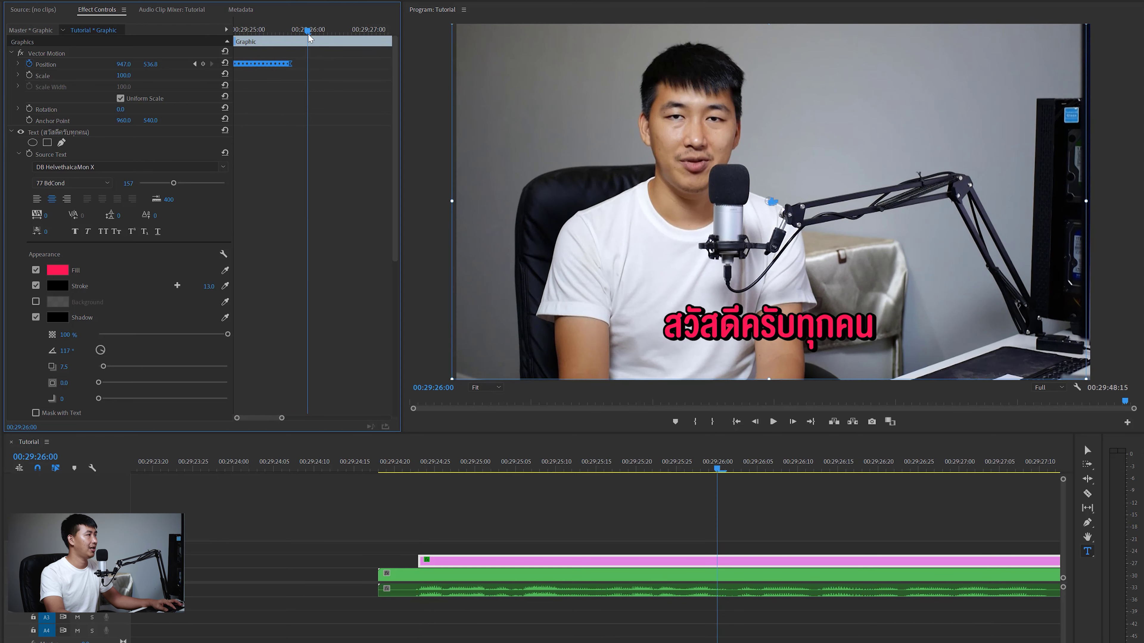
left_click(195, 64)
key("backslash")
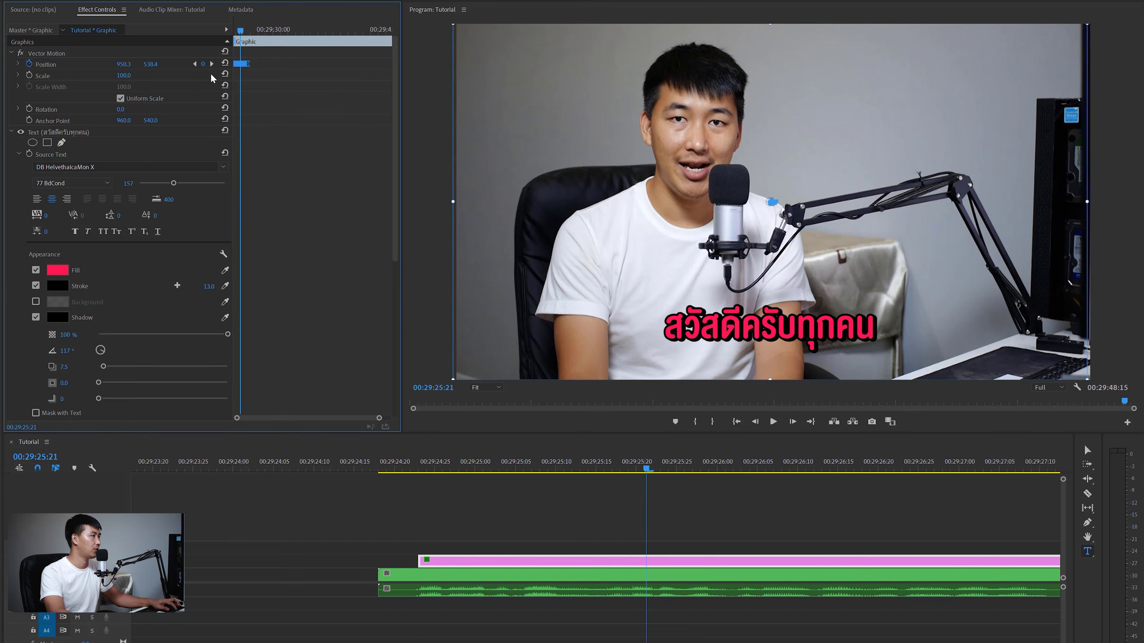
left_click(268, 33)
left_click(195, 63)
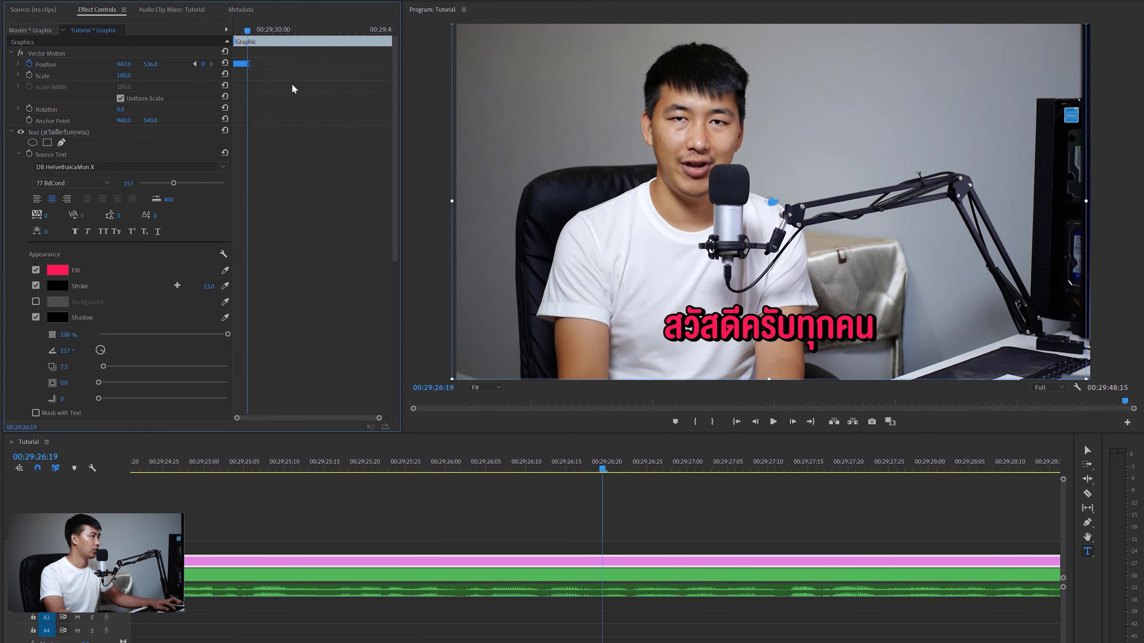
left_click(281, 30)
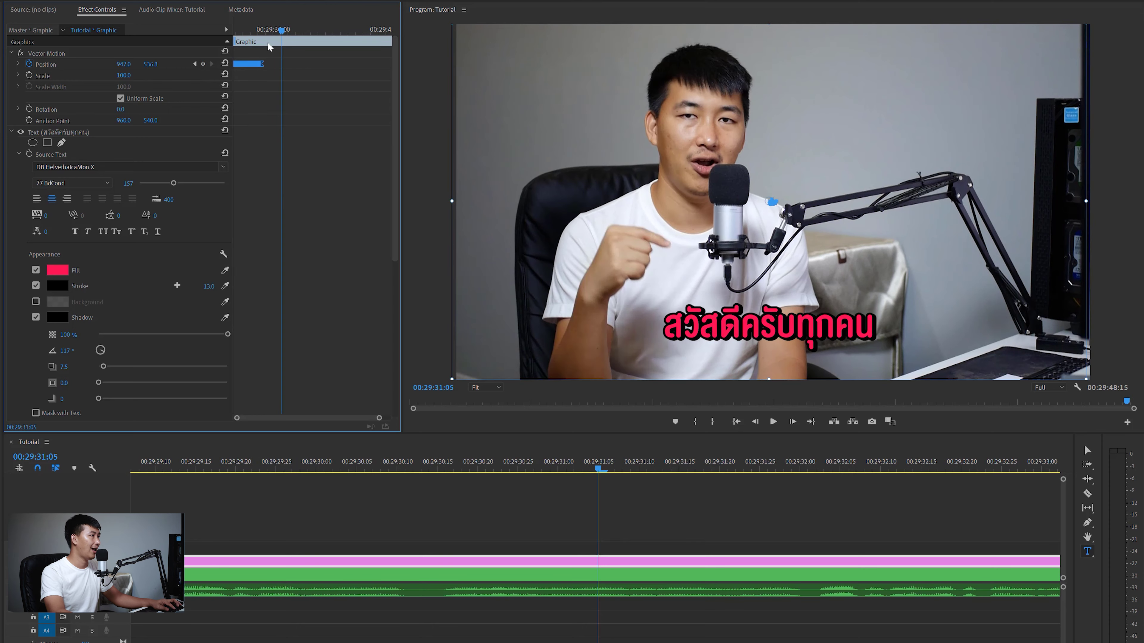
left_click(195, 64)
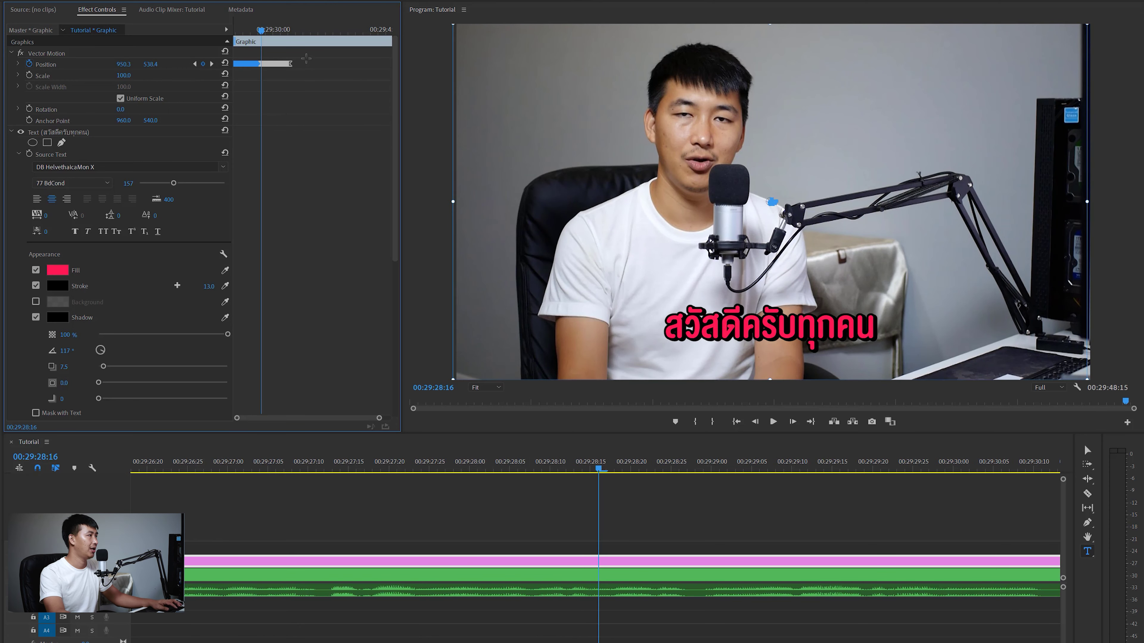
left_click(315, 31)
left_click(196, 64)
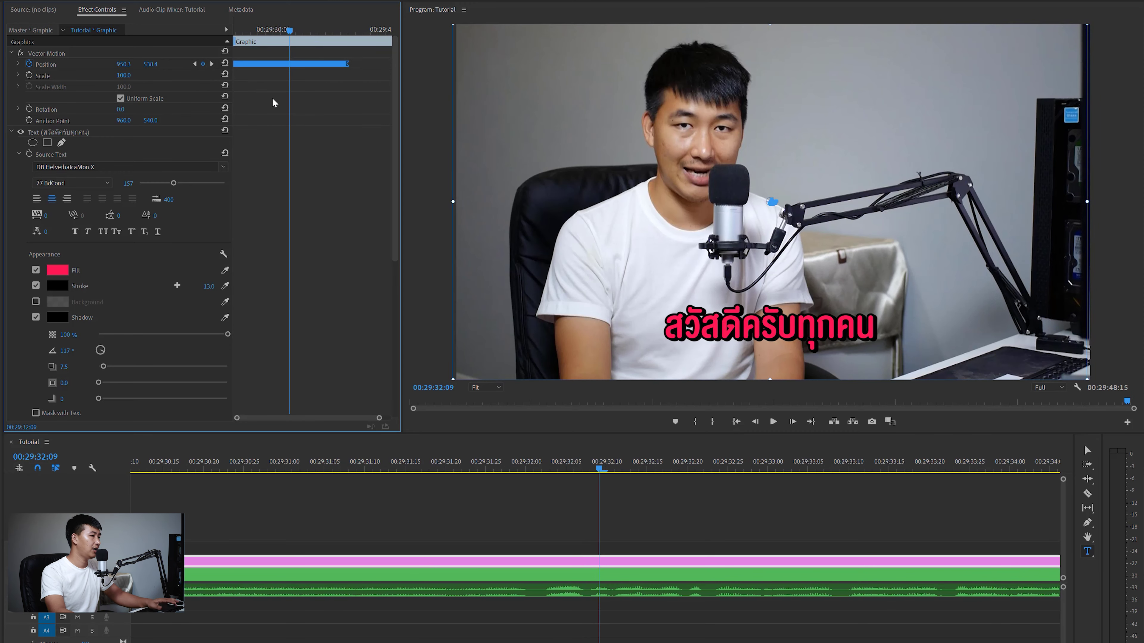
left_click(650, 487)
Zoom the timeline out, select the pink caption clip and check its last Position keyframe.
key("minus")
key("minus")
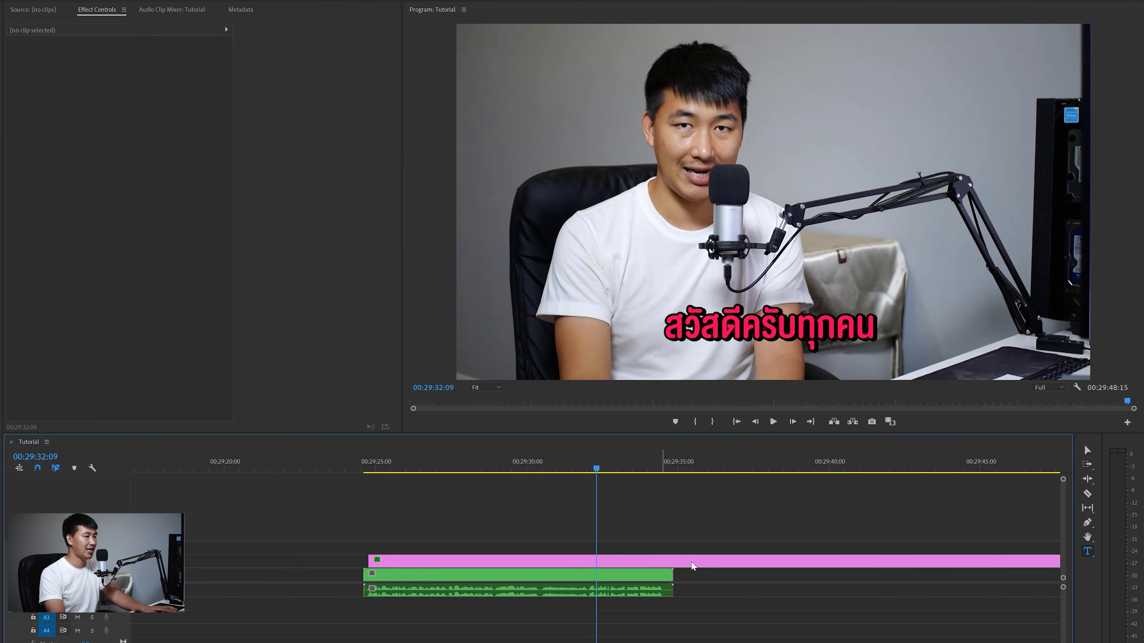
key("minus")
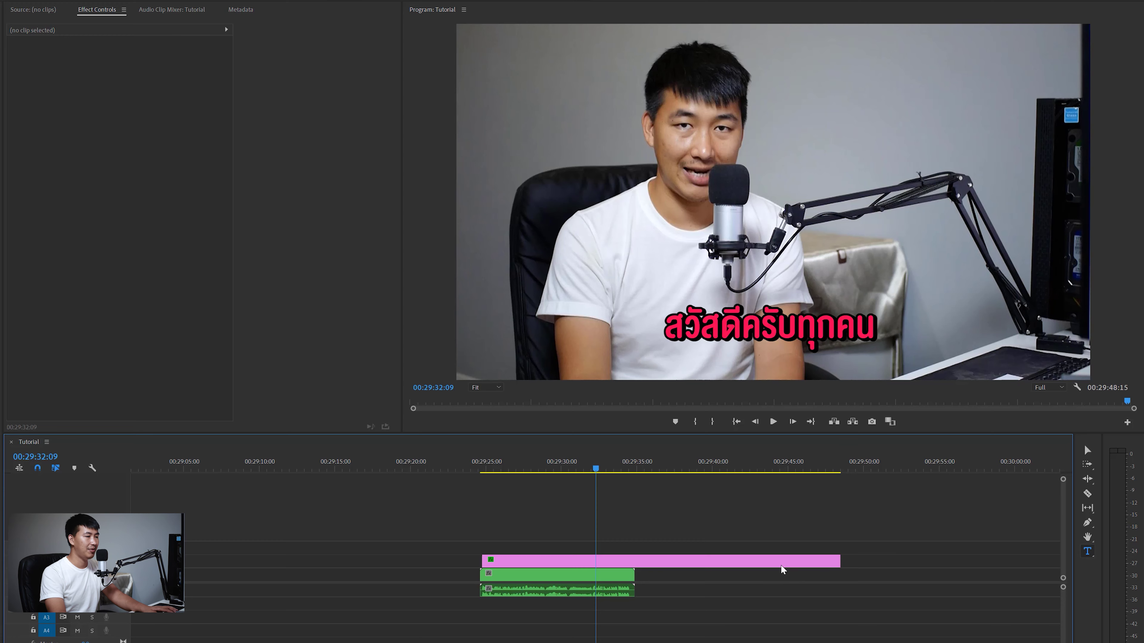
left_click(764, 567)
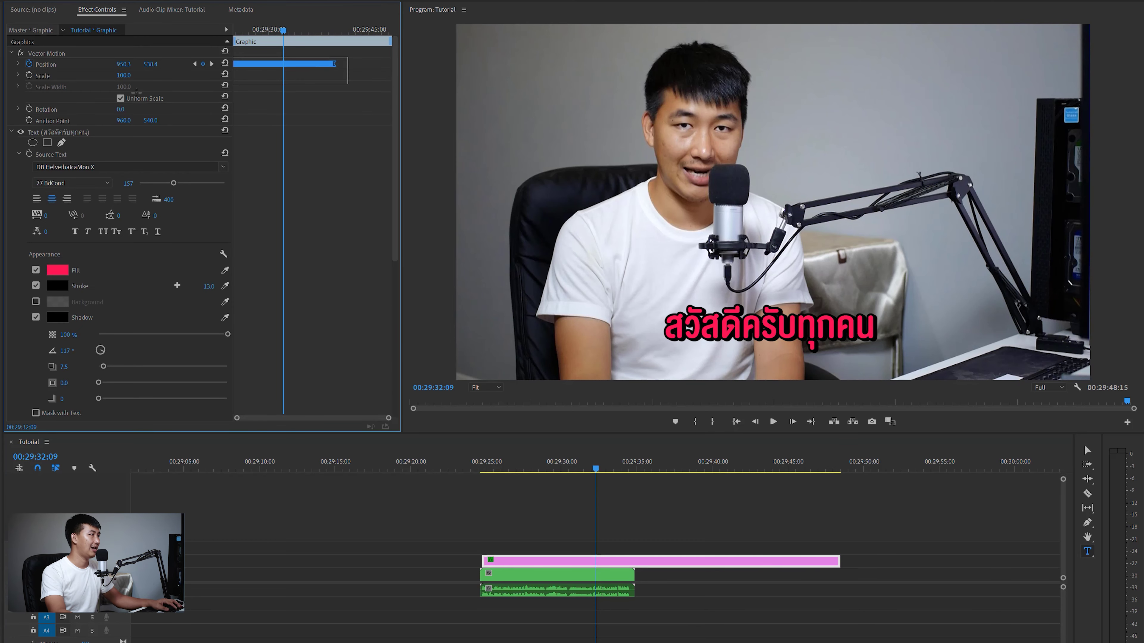
left_click(352, 38)
left_click(194, 63)
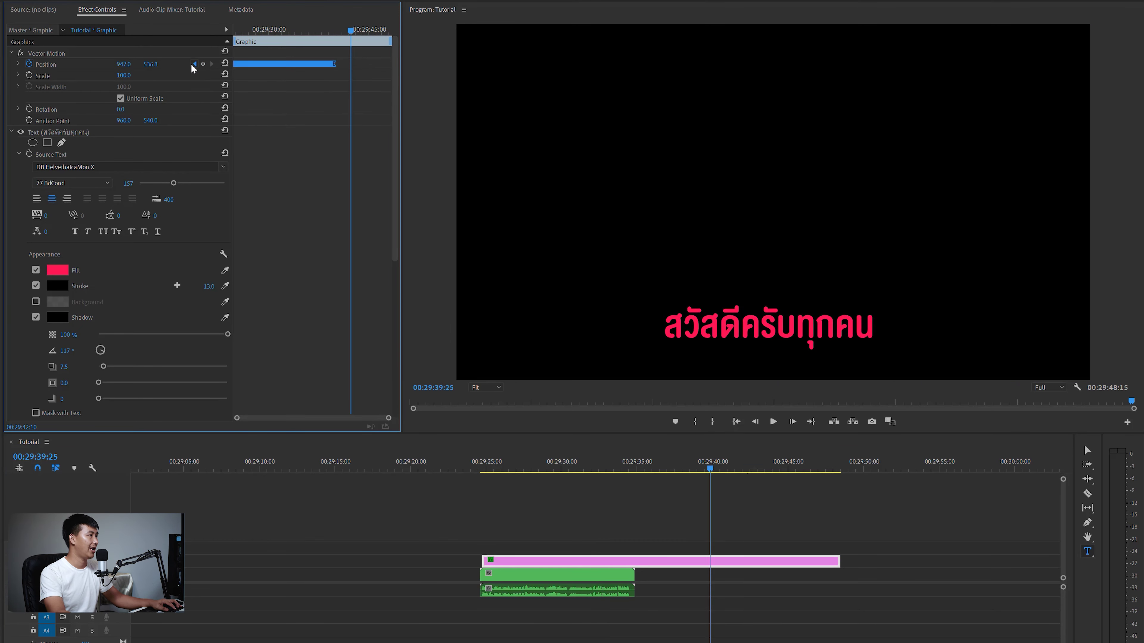
left_click(318, 95)
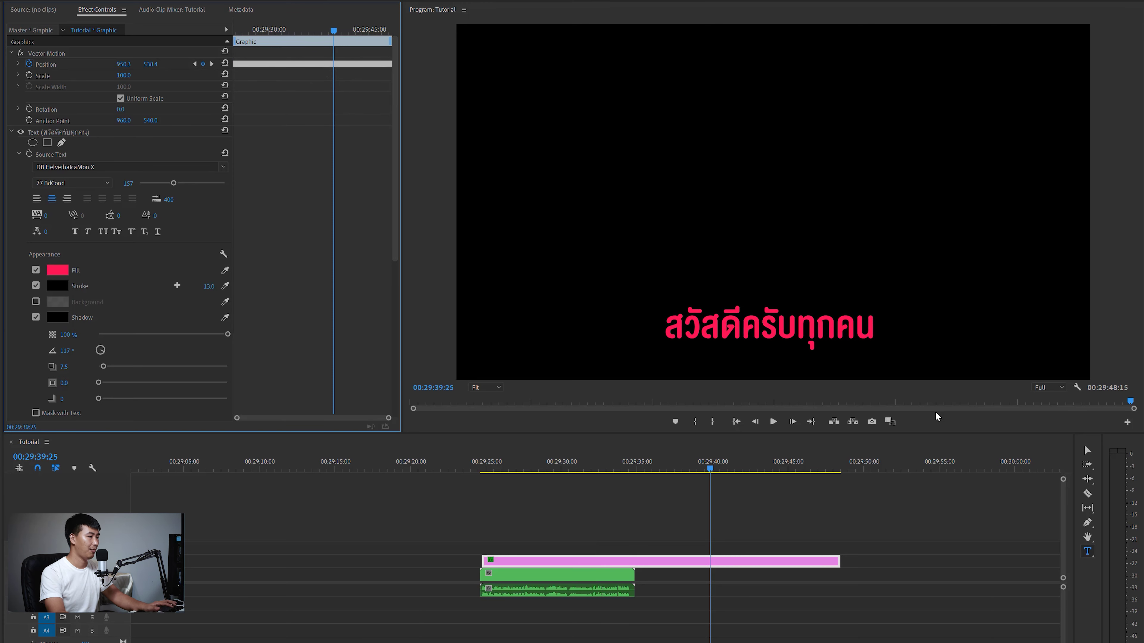
left_click(484, 469)
Play the captioned video, then zoom in and park on the caption's first frame, 00:29:24:23.
key("=")
key("=")
key("=")
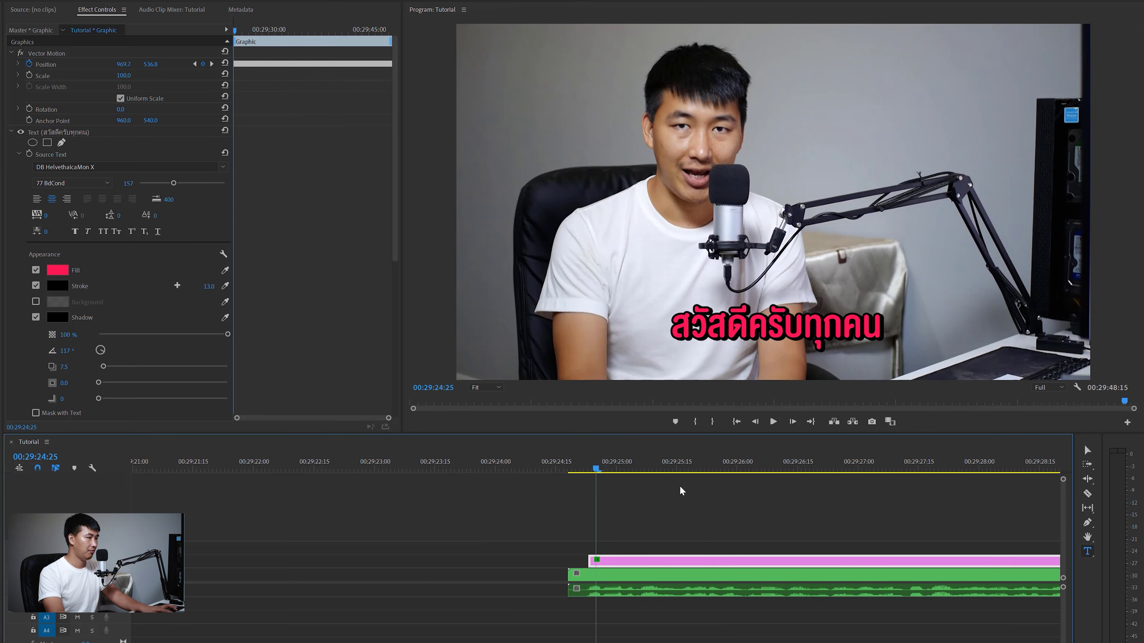
left_click(583, 470)
left_click(638, 499)
key("space")
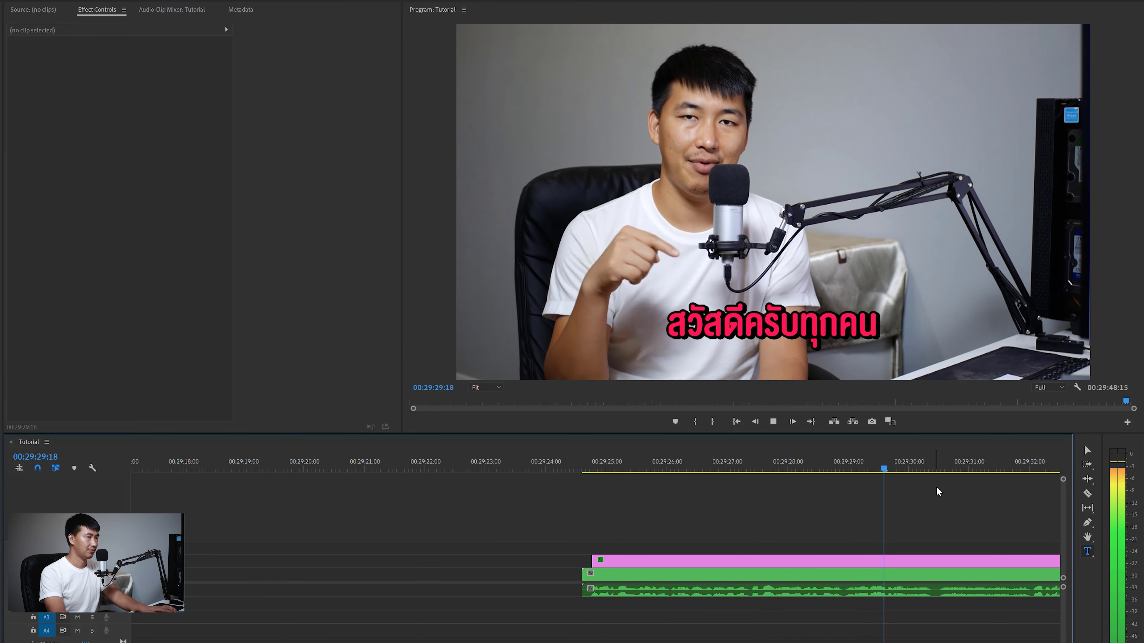
key("minus")
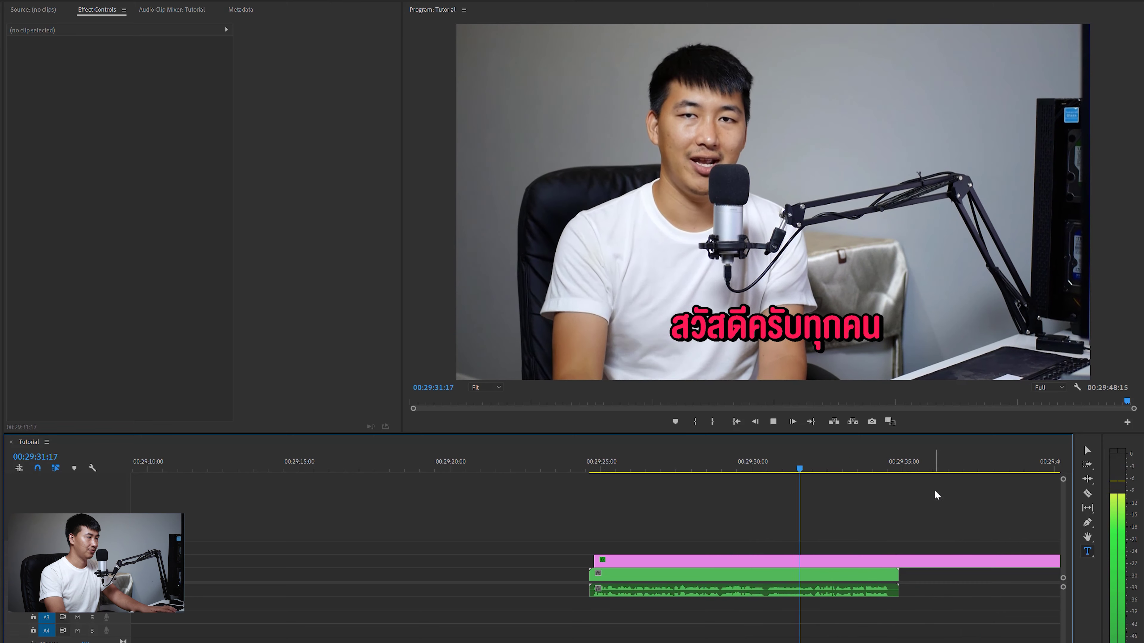
key("space")
key("equal")
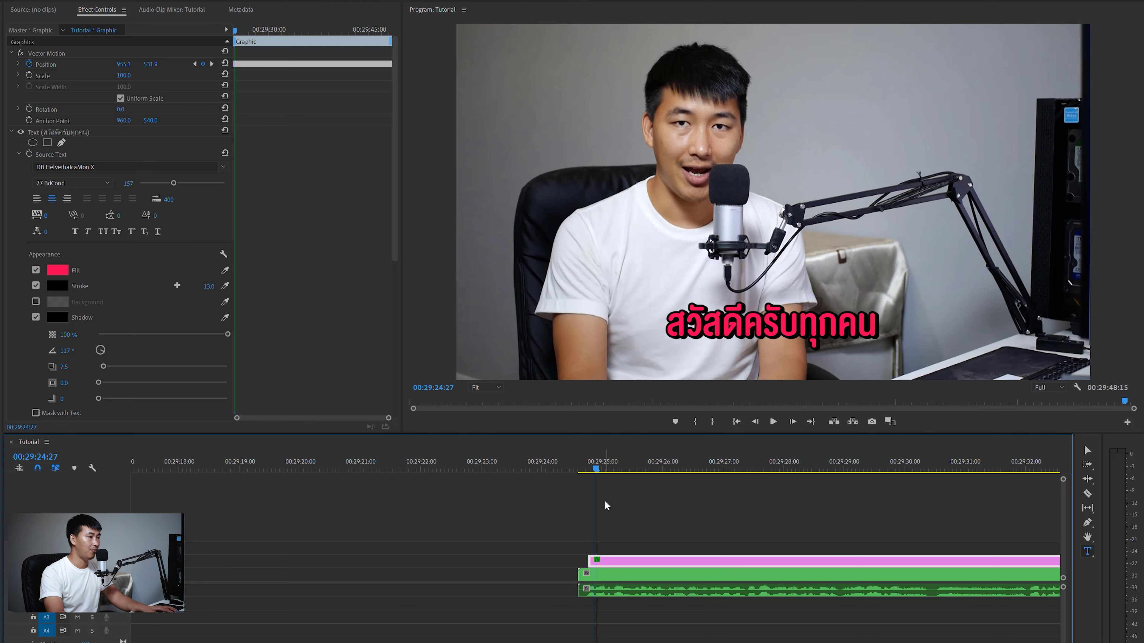
key("equal")
key("equal")
key("equal")
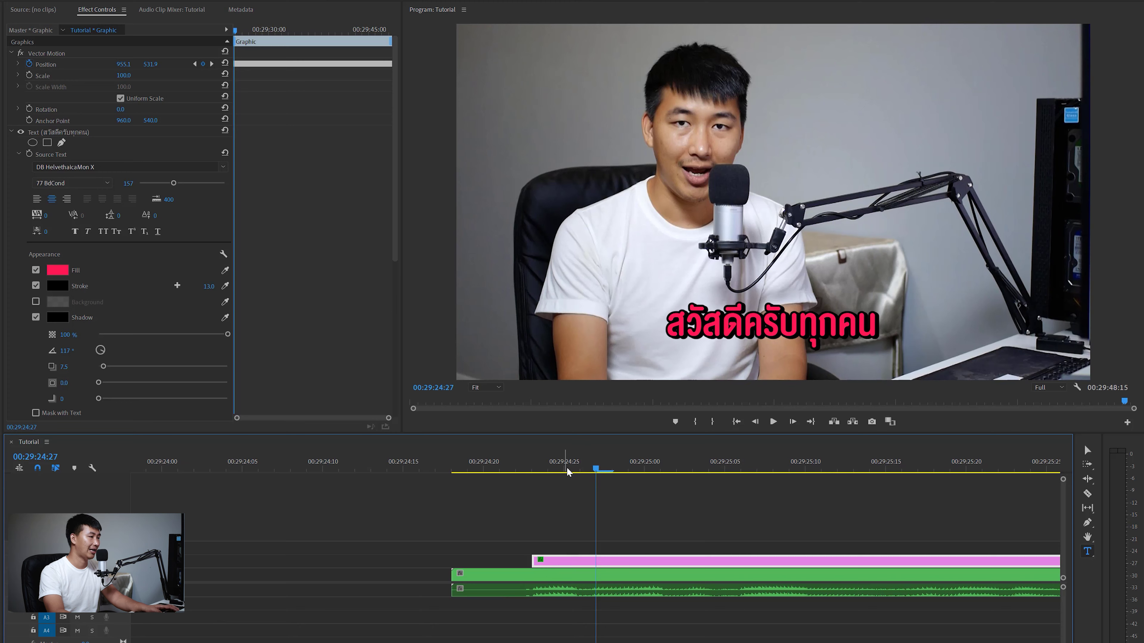
left_click_drag(565, 468, 533, 470)
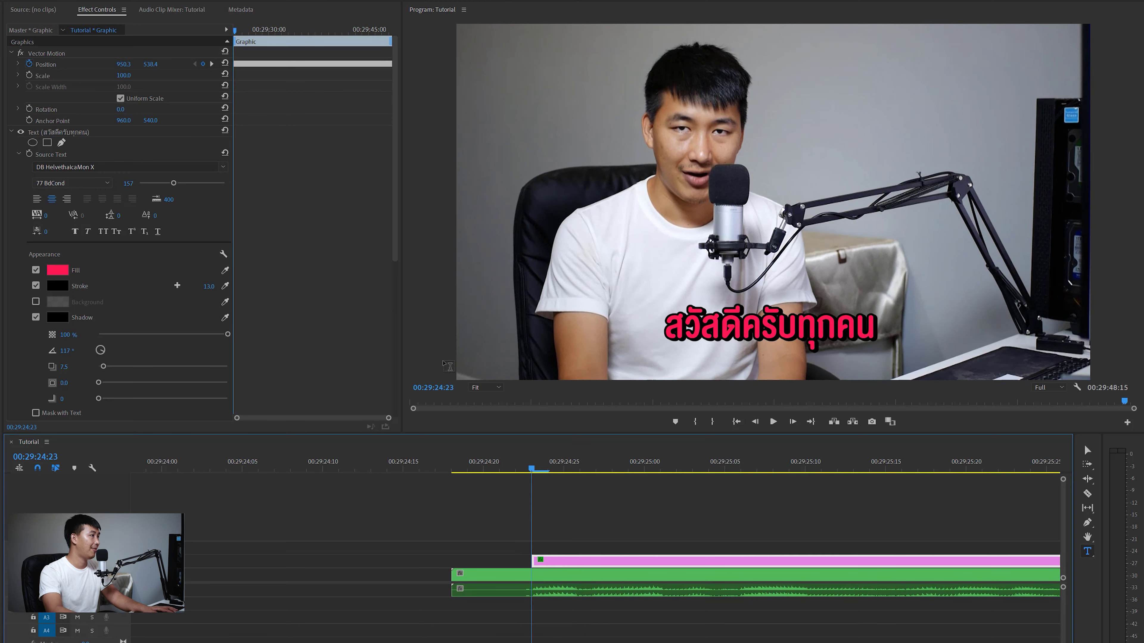
Keyframe the caption's Position to start below the frame at Y=779 and rise to Y=540.
scroll(278, 235, "down", 3)
scroll(281, 254, "down", 3)
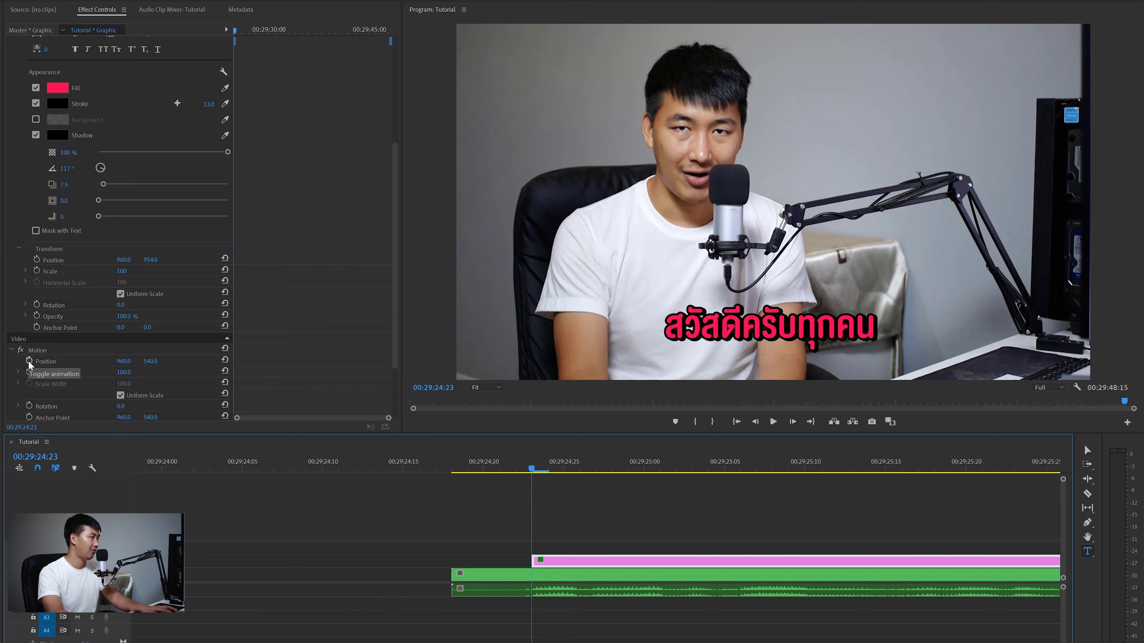
left_click(29, 361)
scroll(264, 362, "up", 5)
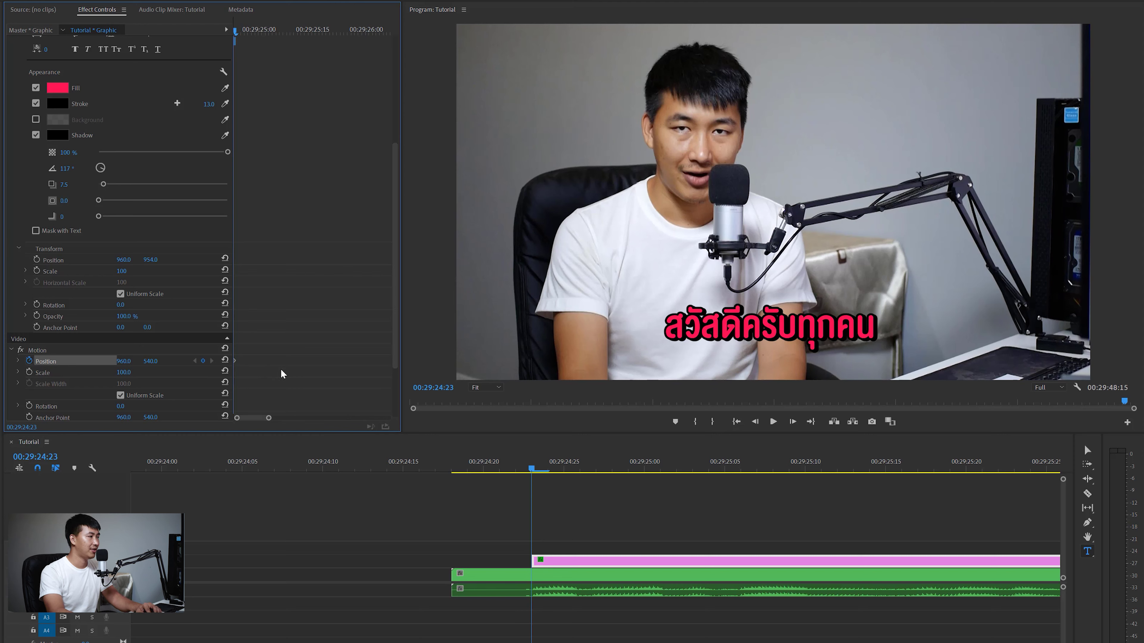
key("Right")
key("Right")
key("Right")
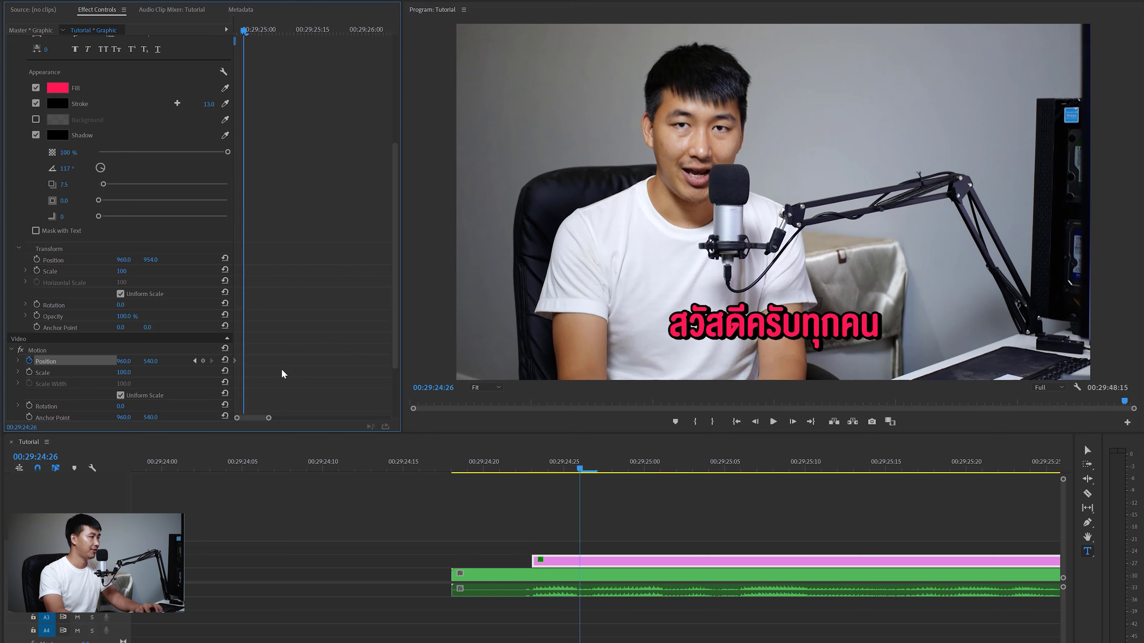
key("Right")
key("Right")
key("Right")
key("Right")
key("Right")
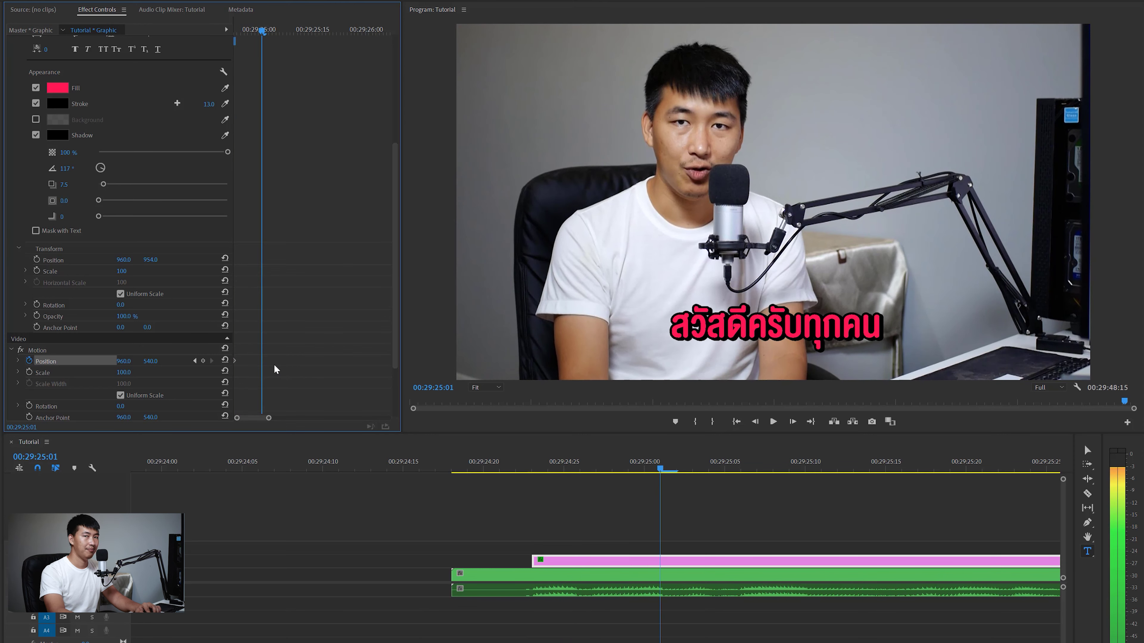
key("Right")
key("Right")
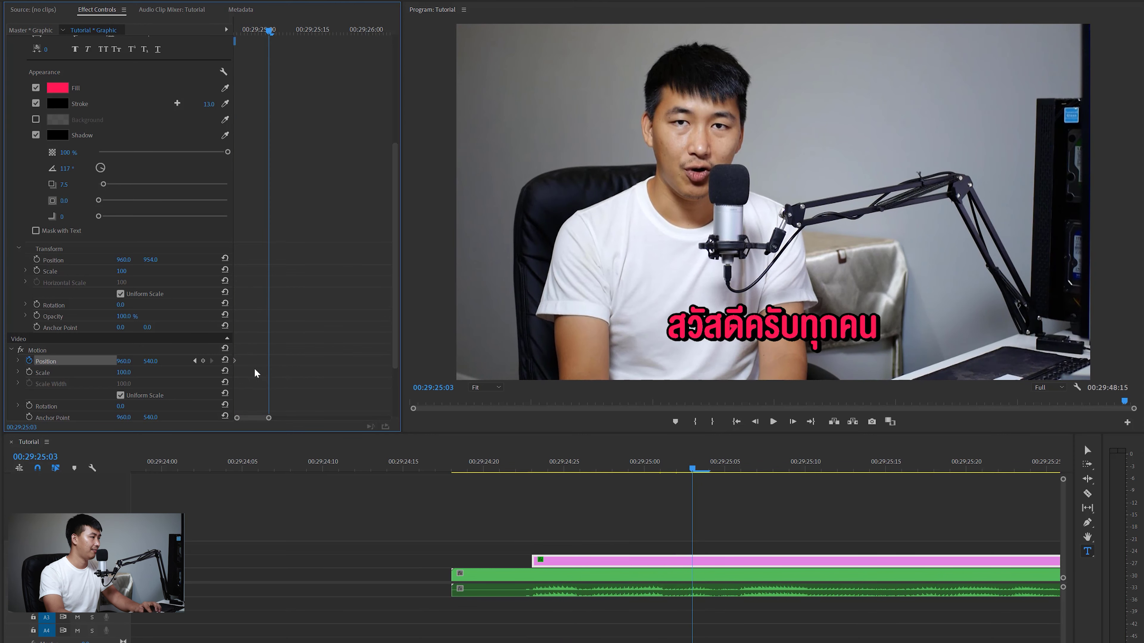
left_click_drag(236, 361, 268, 361)
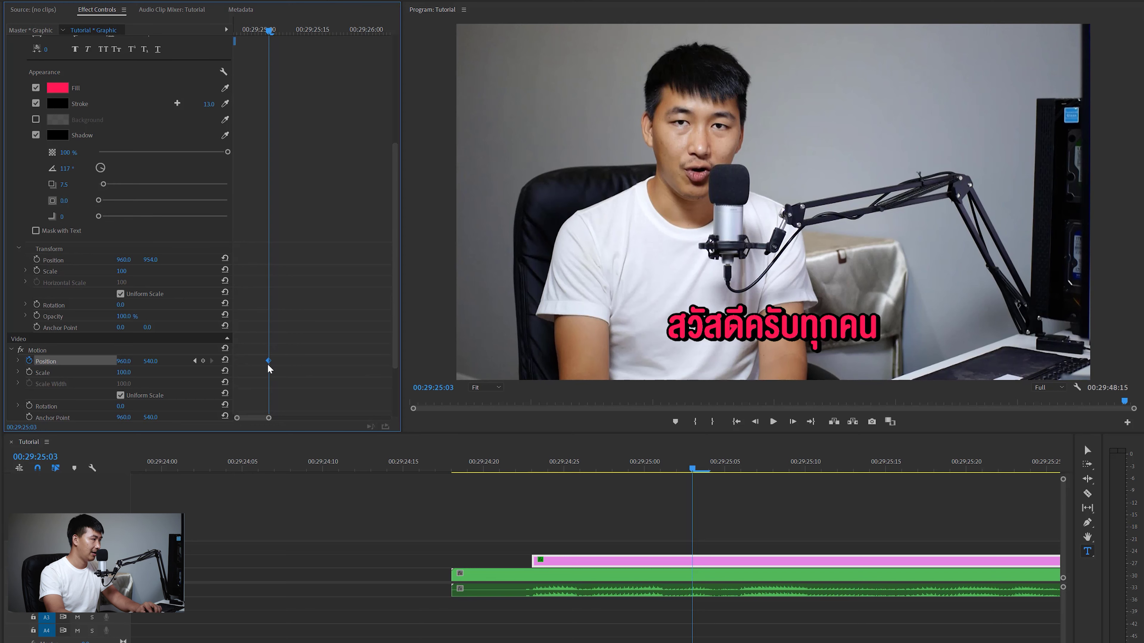
key("Up")
left_click_drag(153, 364, 250, 364)
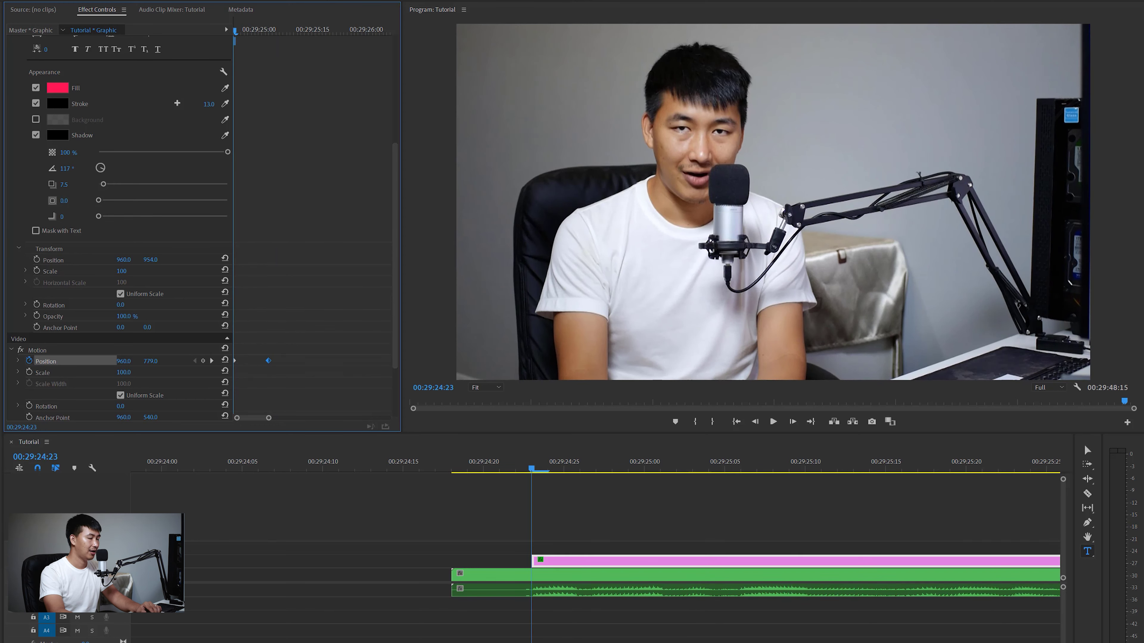
key("space")
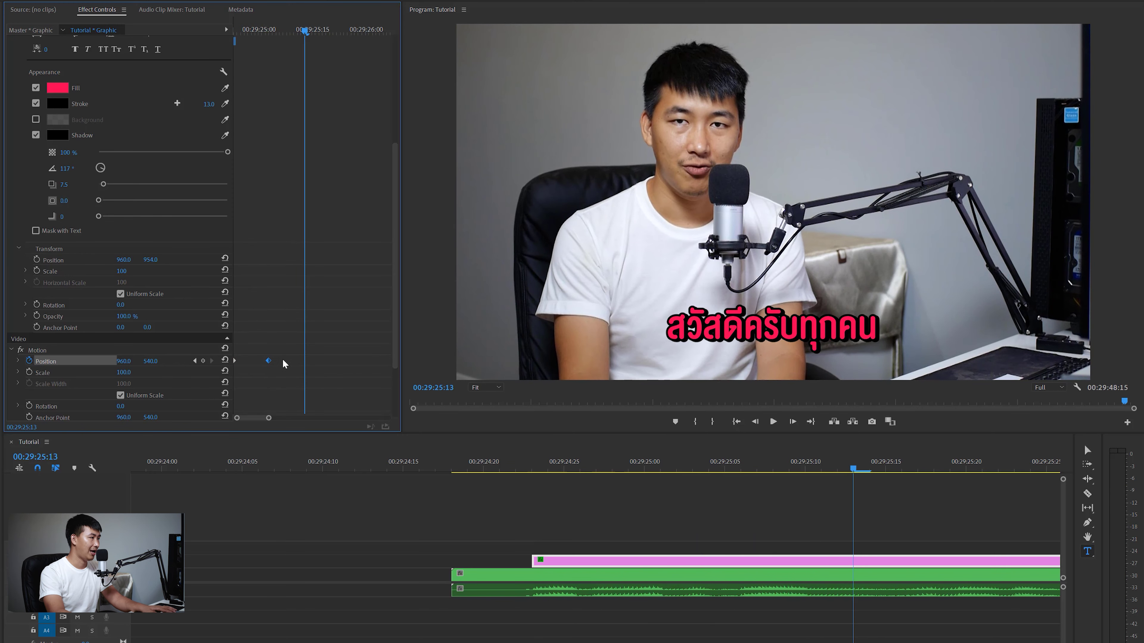
Move the resting keyframe to 00:29:25:01, ease its arrival on the speed graph, and replay.
left_click_drag(268, 362, 261, 362)
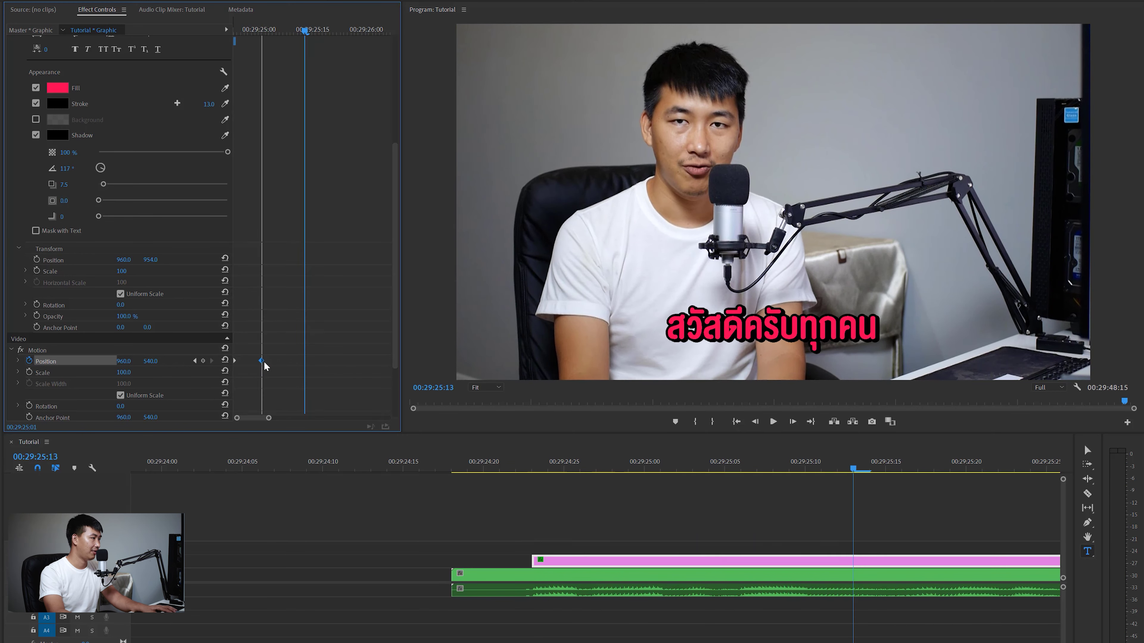
left_click(19, 361)
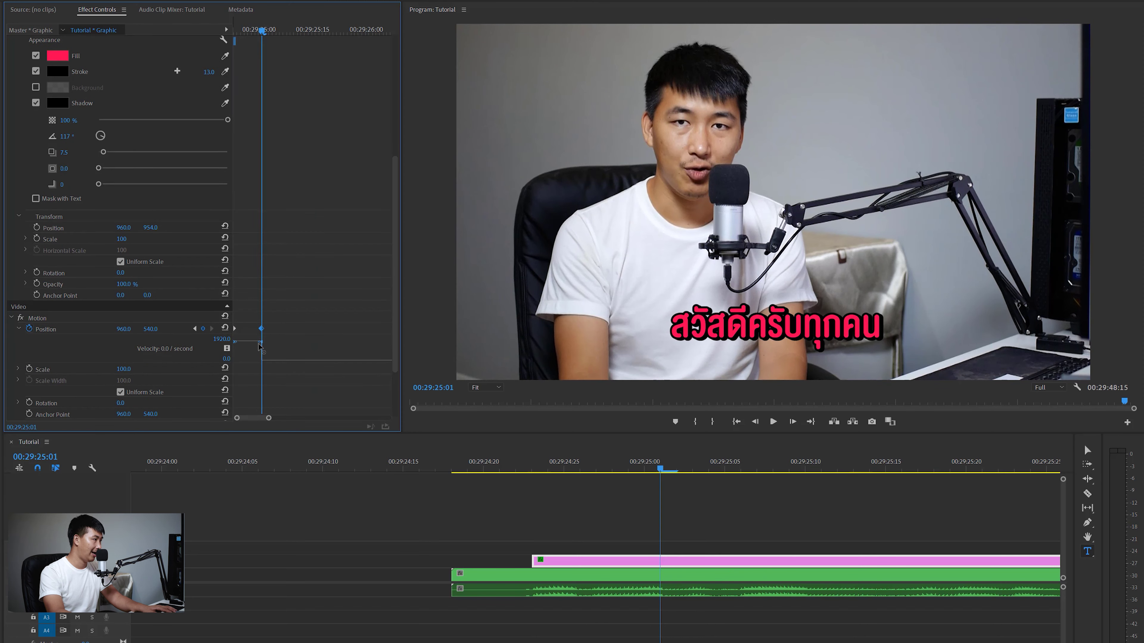
left_click_drag(260, 361, 257, 373)
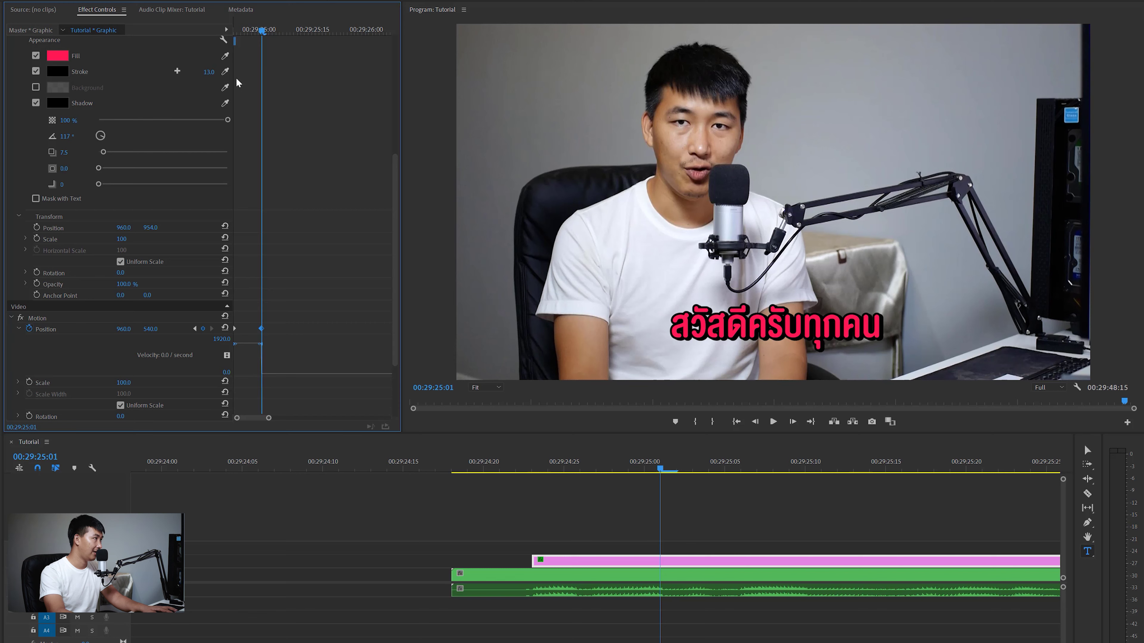
key("Left")
key("Left")
key("equal")
key("equal")
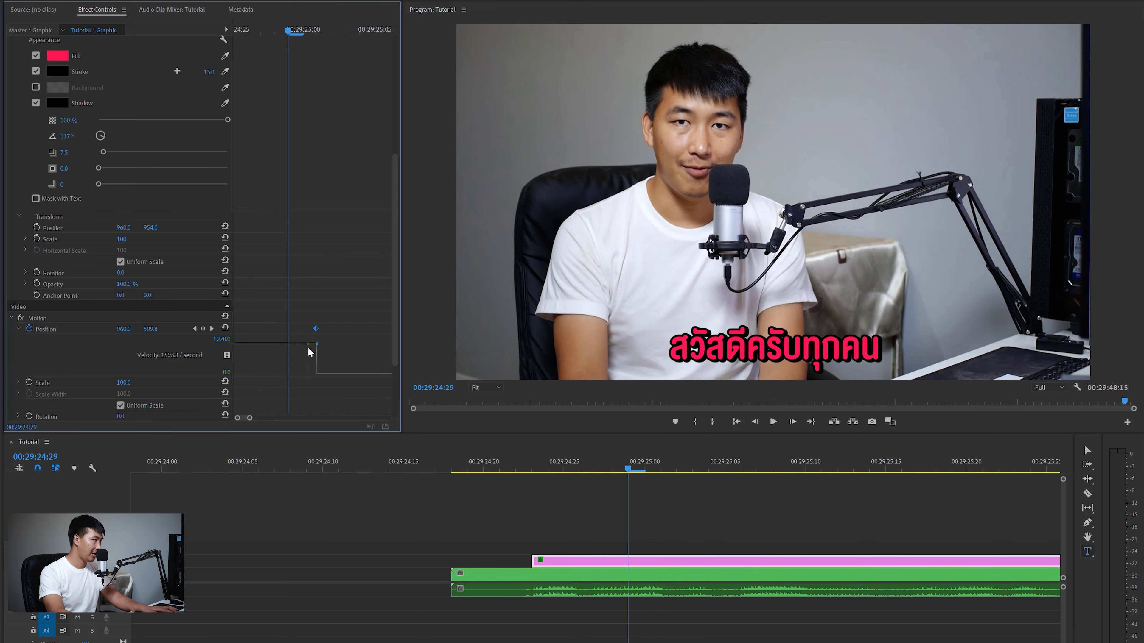
left_click_drag(307, 348, 267, 376)
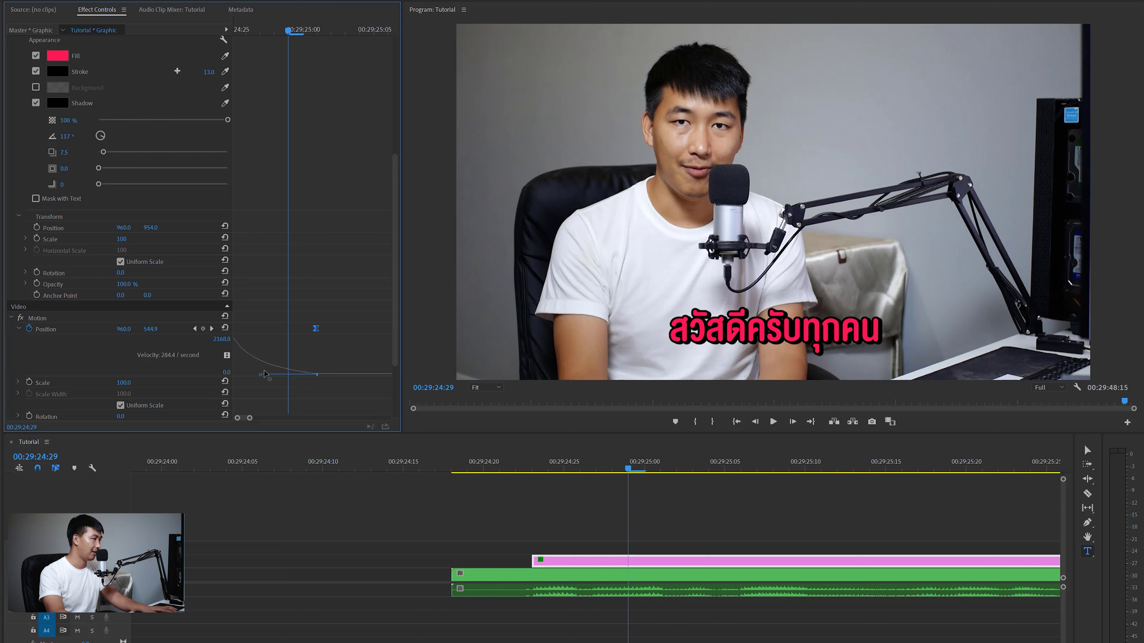
key("minus")
left_click_drag(267, 30, 212, 40)
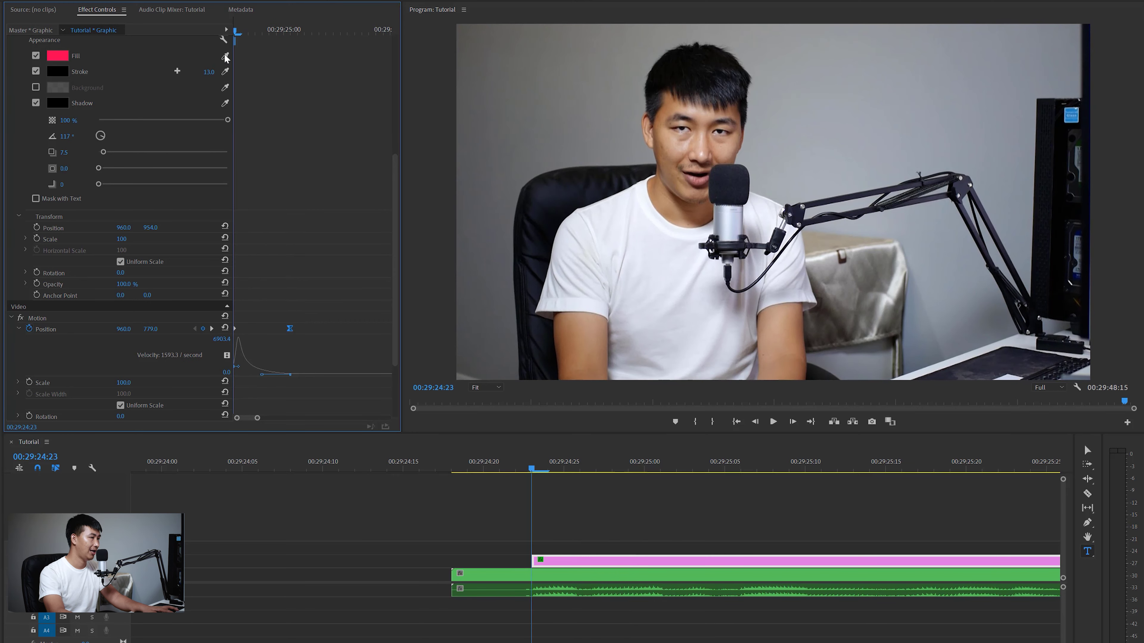
key("space")
key("space")
Replay the caption's slide-in from just before it starts and select the caption clip.
left_click(515, 471)
key("space")
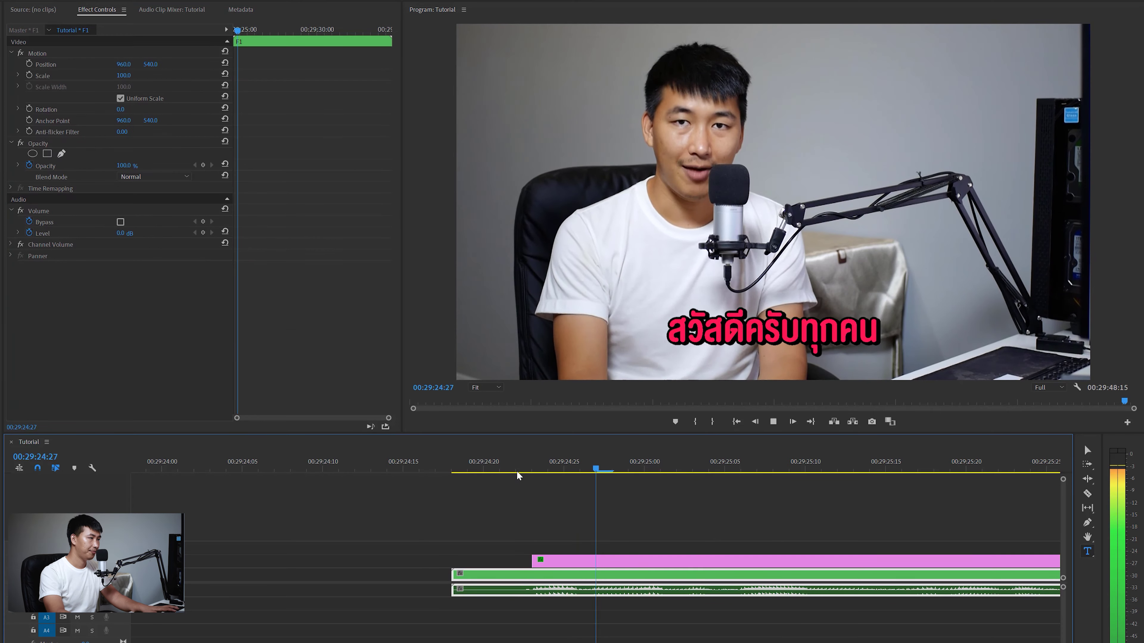
left_click(513, 469)
left_click(512, 469)
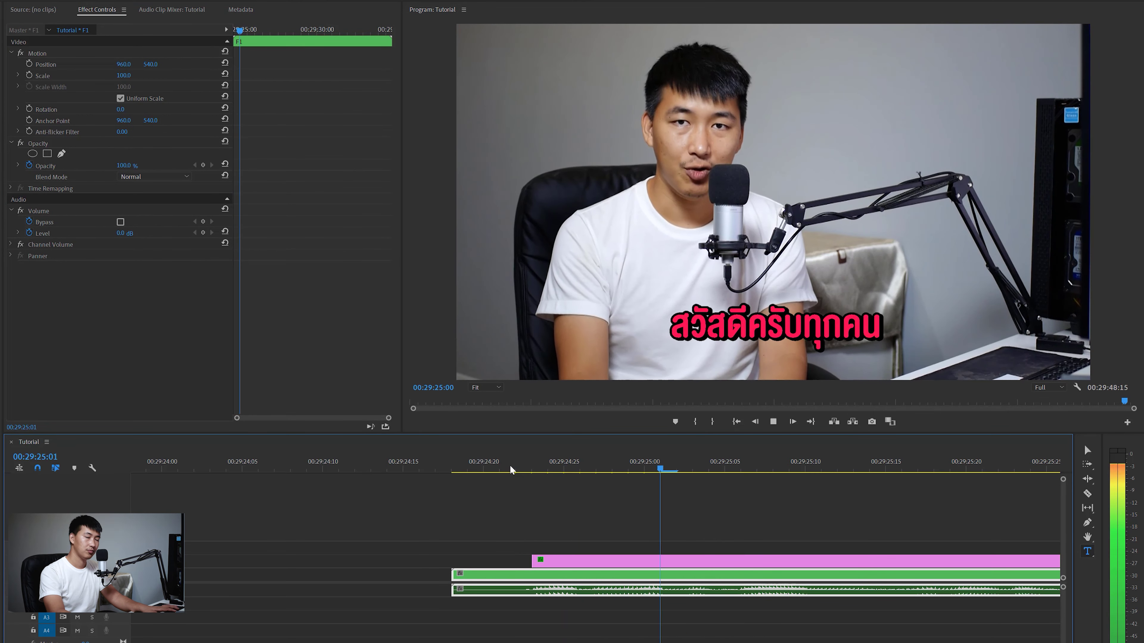
left_click(511, 467)
left_click(512, 467)
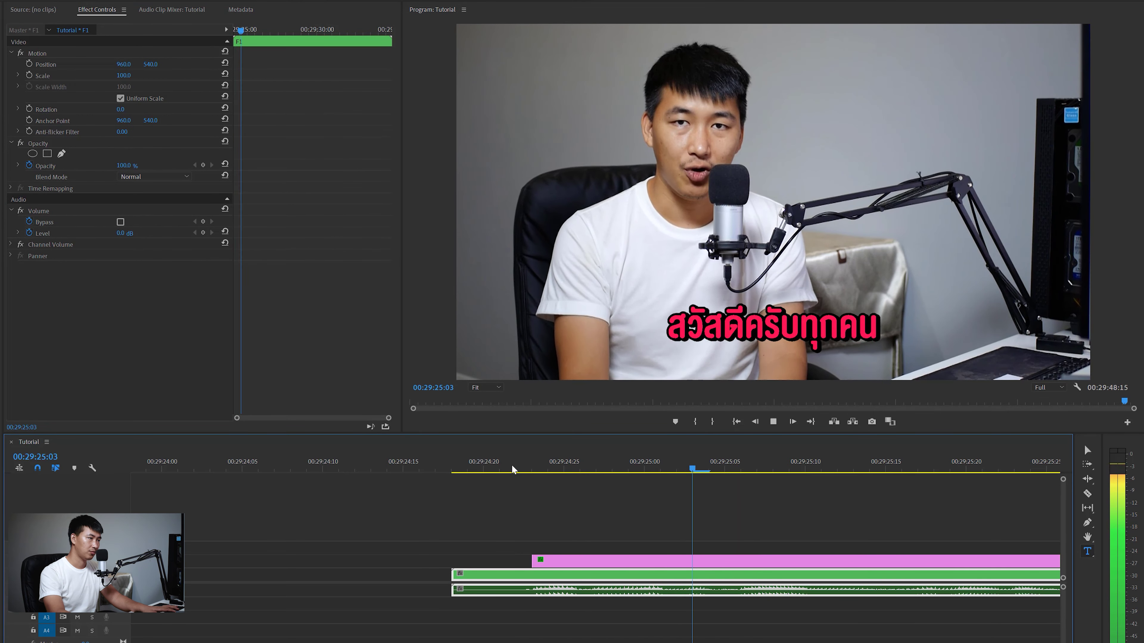
left_click(511, 465)
key("minus")
key("space")
key("minus")
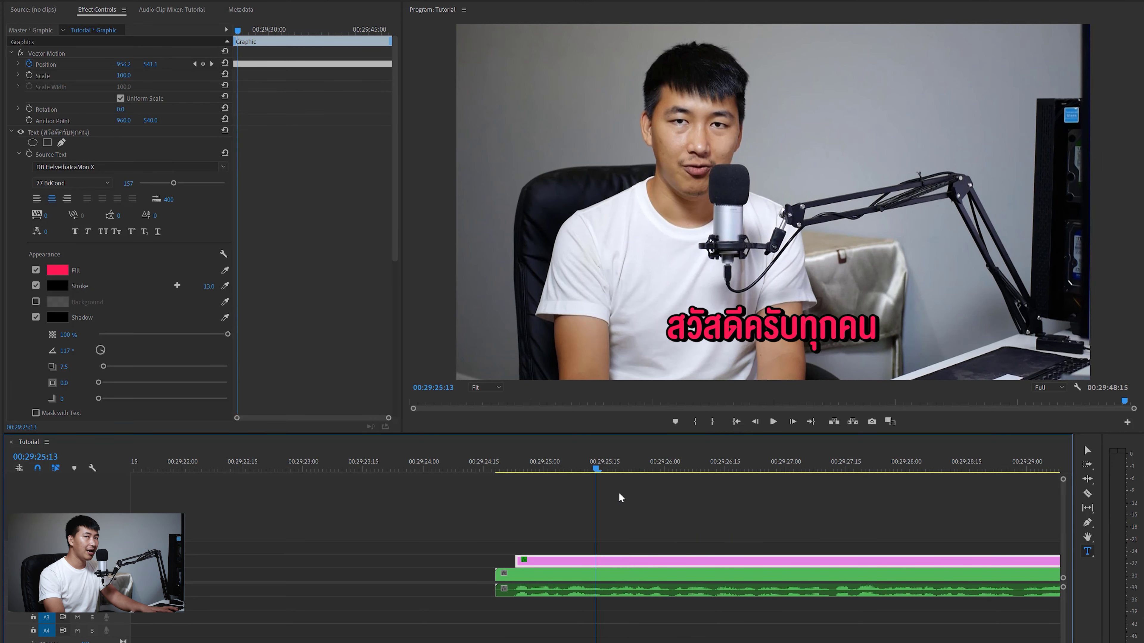
left_click(721, 332)
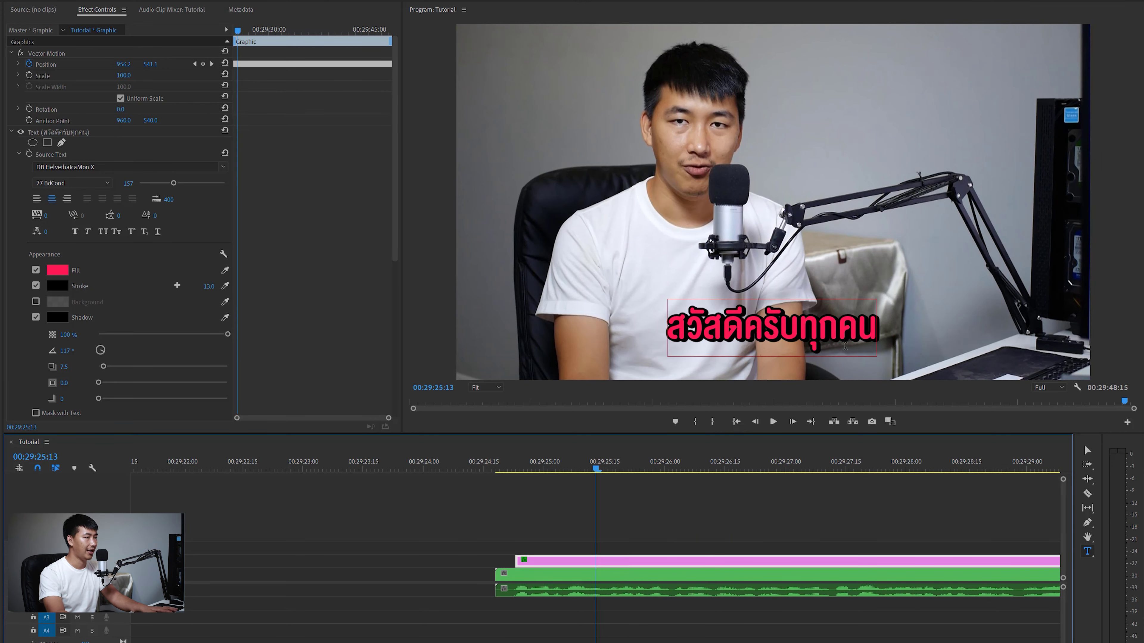
left_click(452, 494)
key("equal")
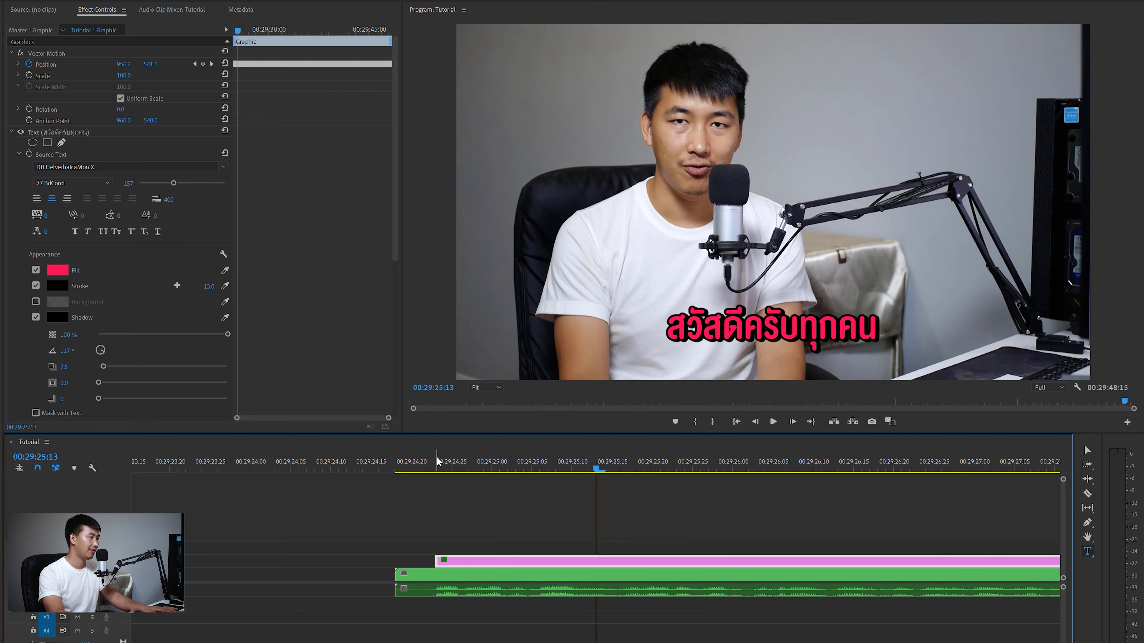
Undo a trial trim of the clip start, then split the pink caption clip at 00:29:25:14.
left_click_drag(437, 457, 491, 459)
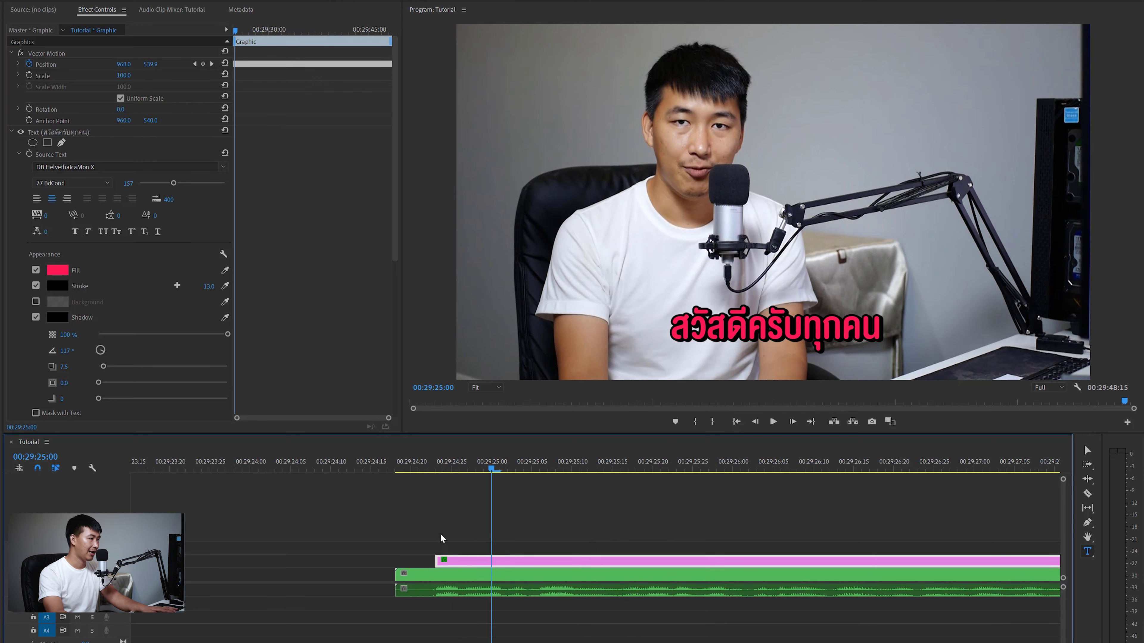
left_click_drag(437, 560, 427, 560)
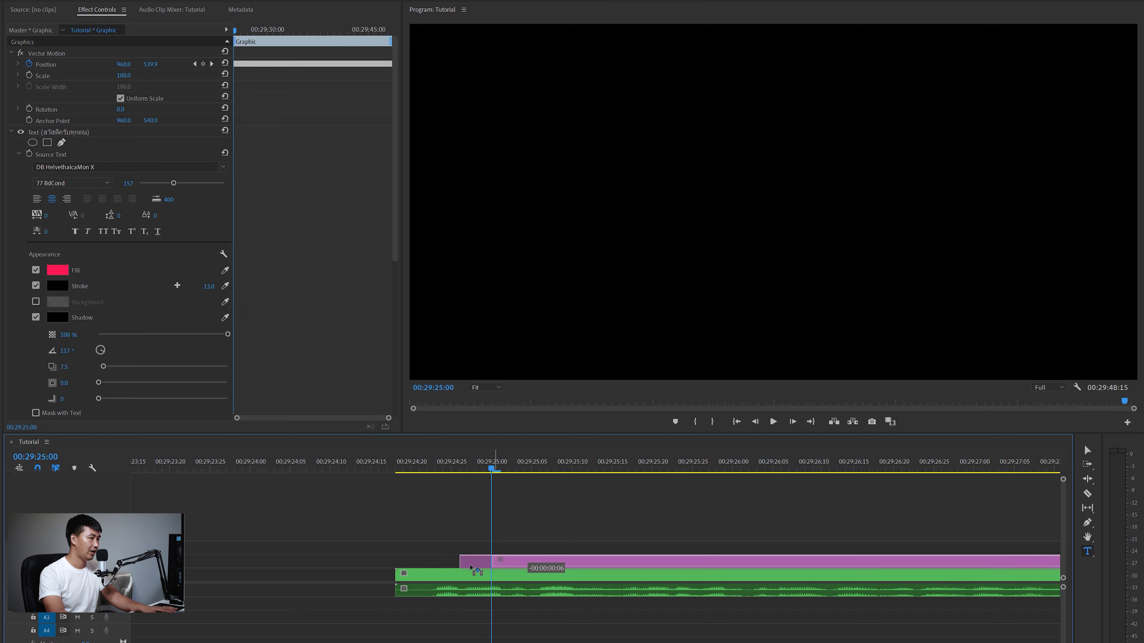
key("ctrl+z")
key("ctrl+z")
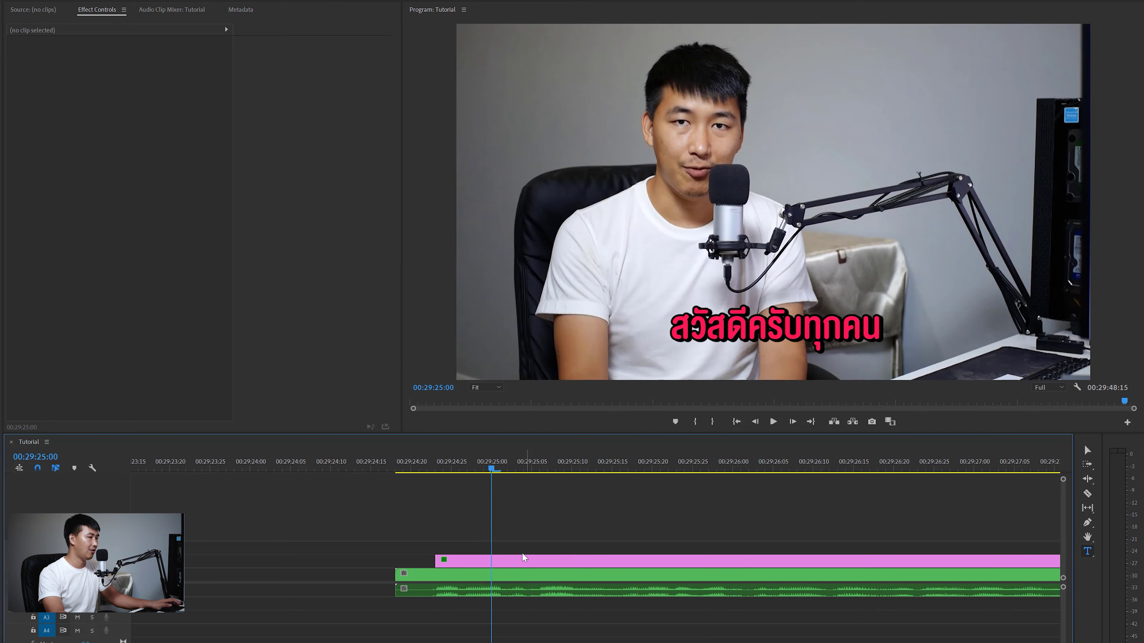
left_click(418, 461)
key("space")
left_click(632, 558)
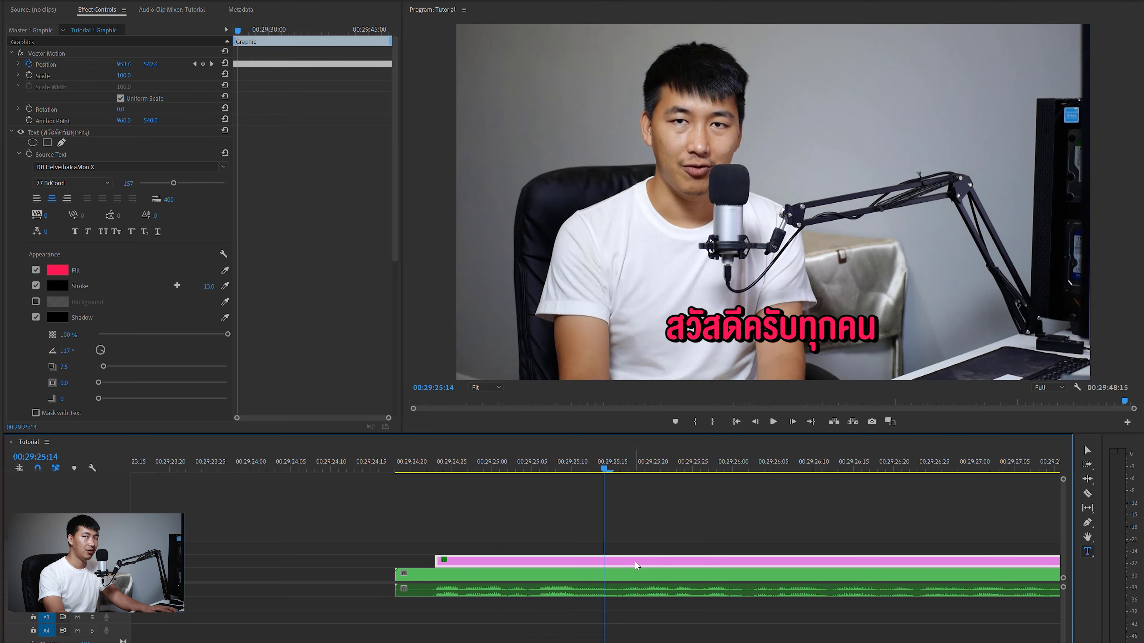
key("ctrl+k")
key("equal")
key("minus")
key("minus")
key("minus")
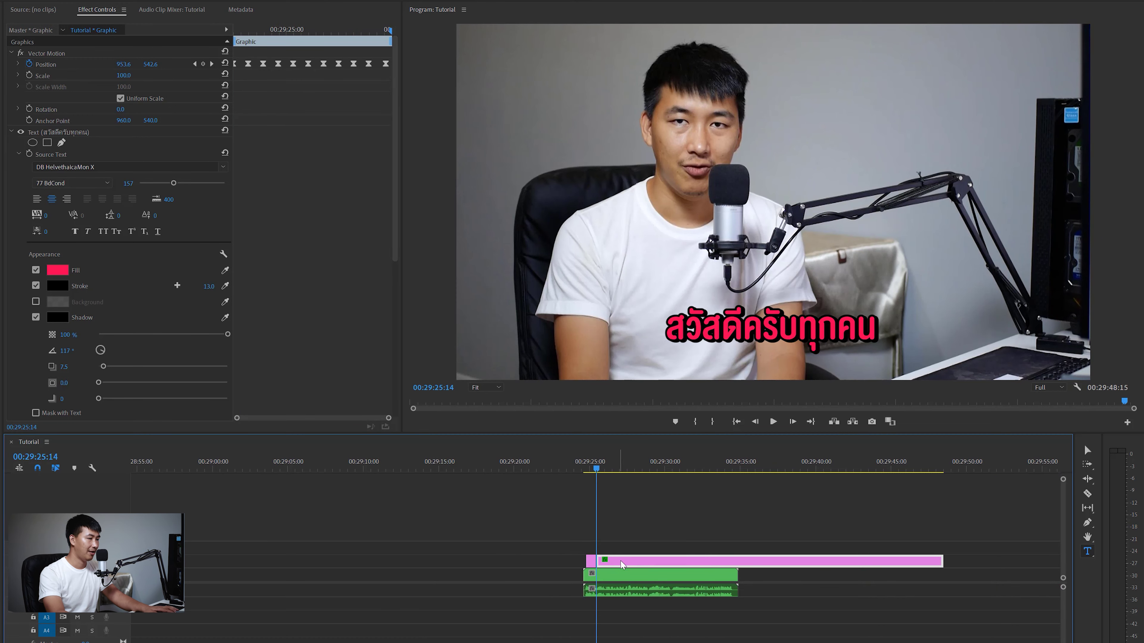
Move the later caption piece aside and paste a copy of the first caption after it.
left_click_drag(620, 560, 910, 561)
key("equal")
key("equal")
key("equal")
left_click_drag(470, 525, 612, 561)
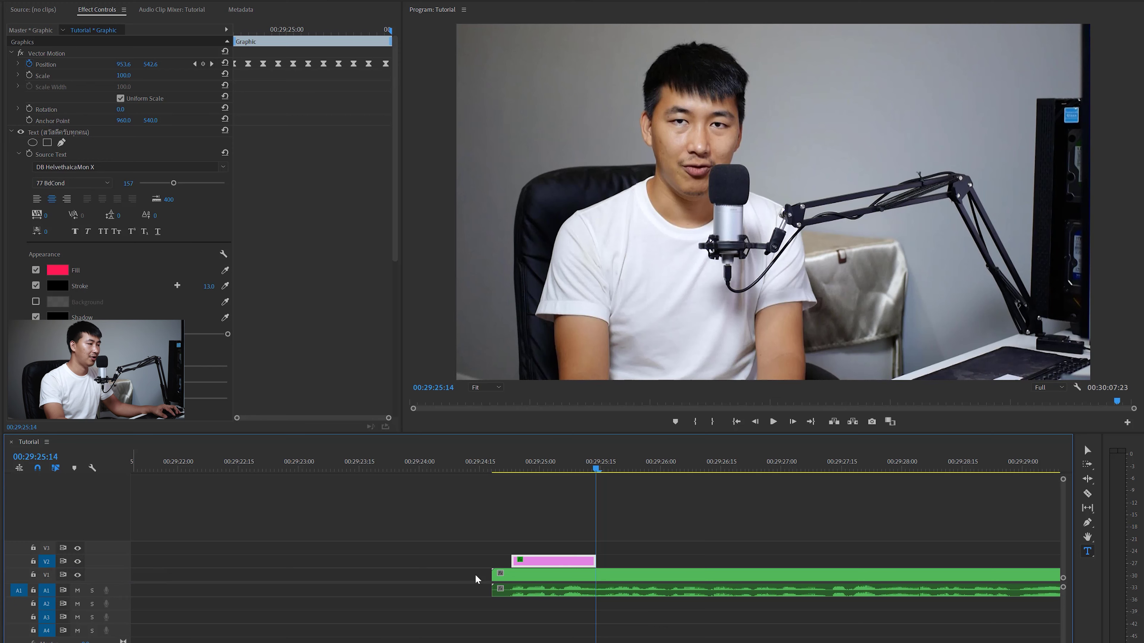
key("ctrl+v")
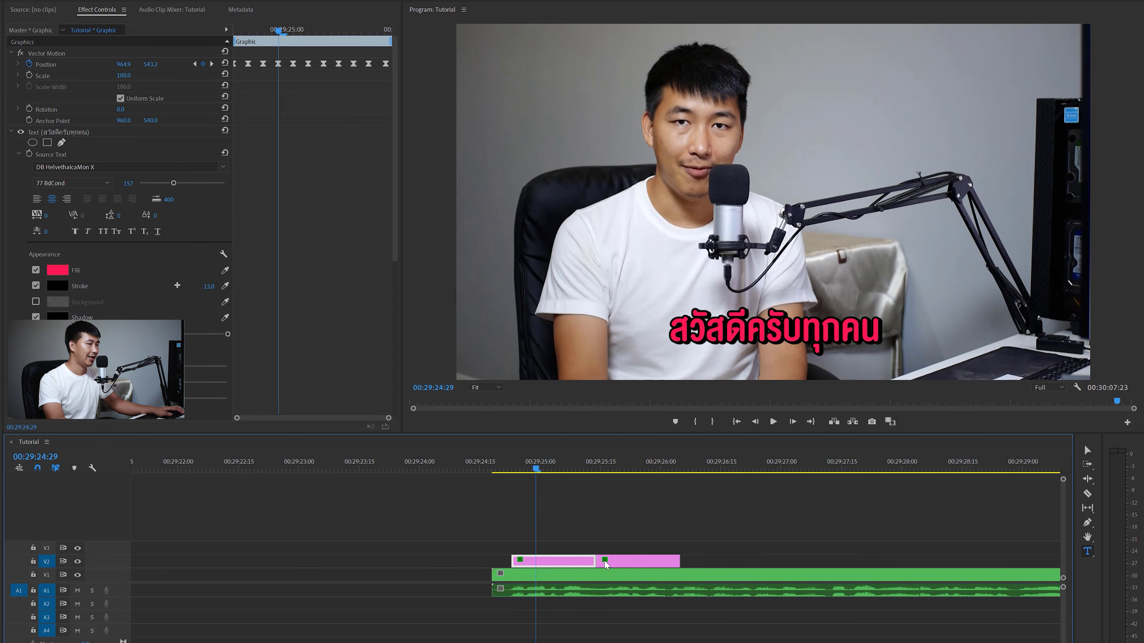
left_click_drag(683, 560, 780, 561)
Play back and stretch the copied caption clip to end near 00:29:28:00.
key("space")
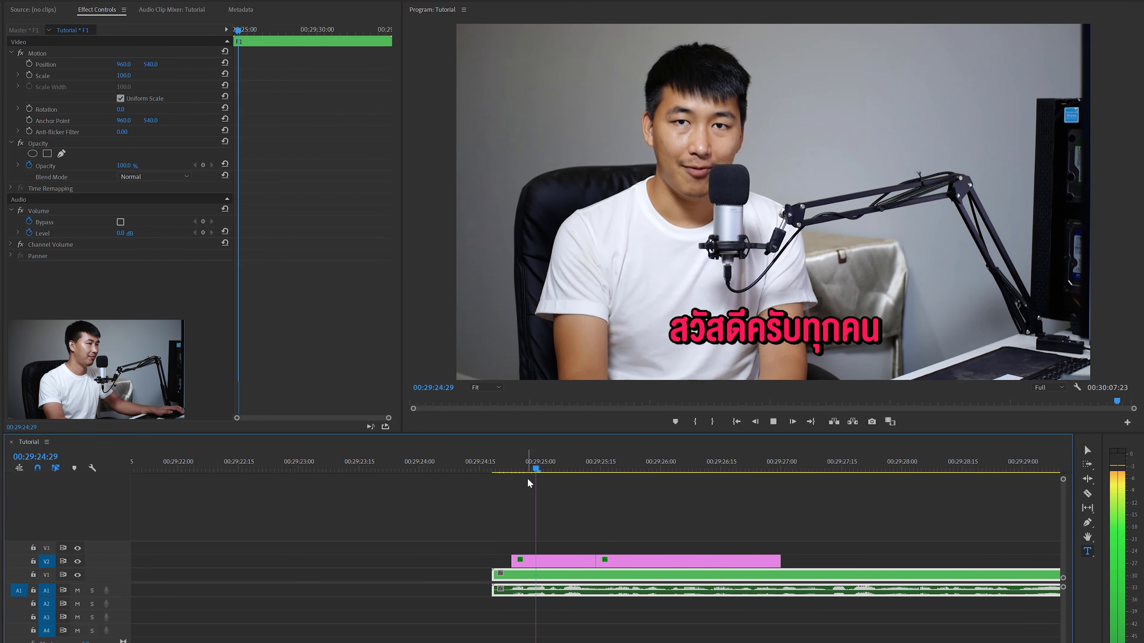
left_click(644, 562)
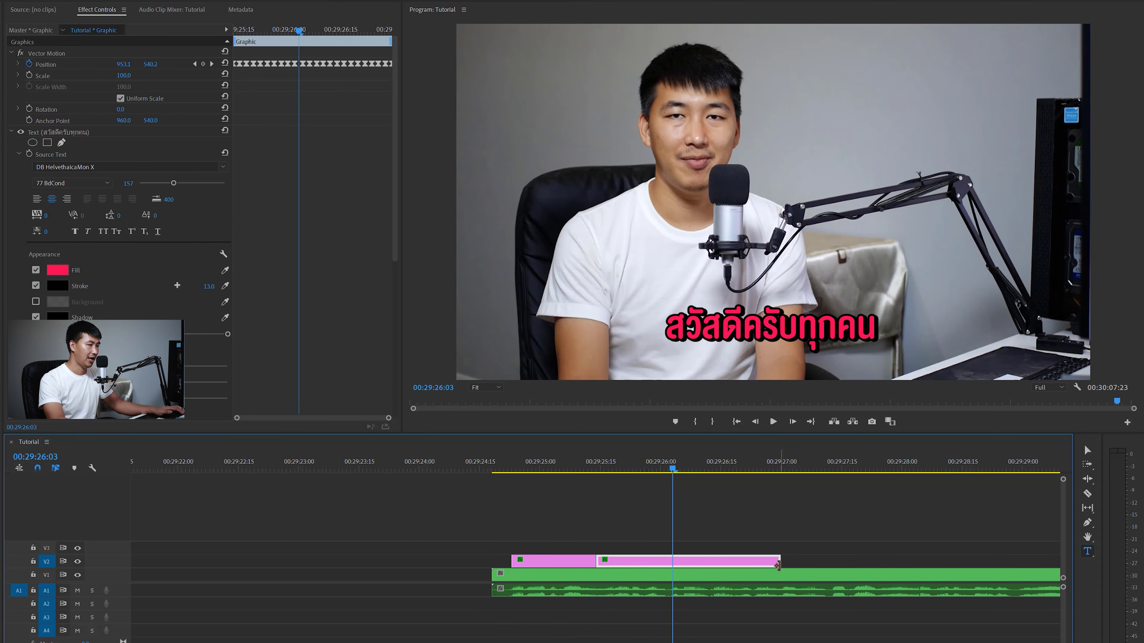
left_click_drag(778, 563, 896, 563)
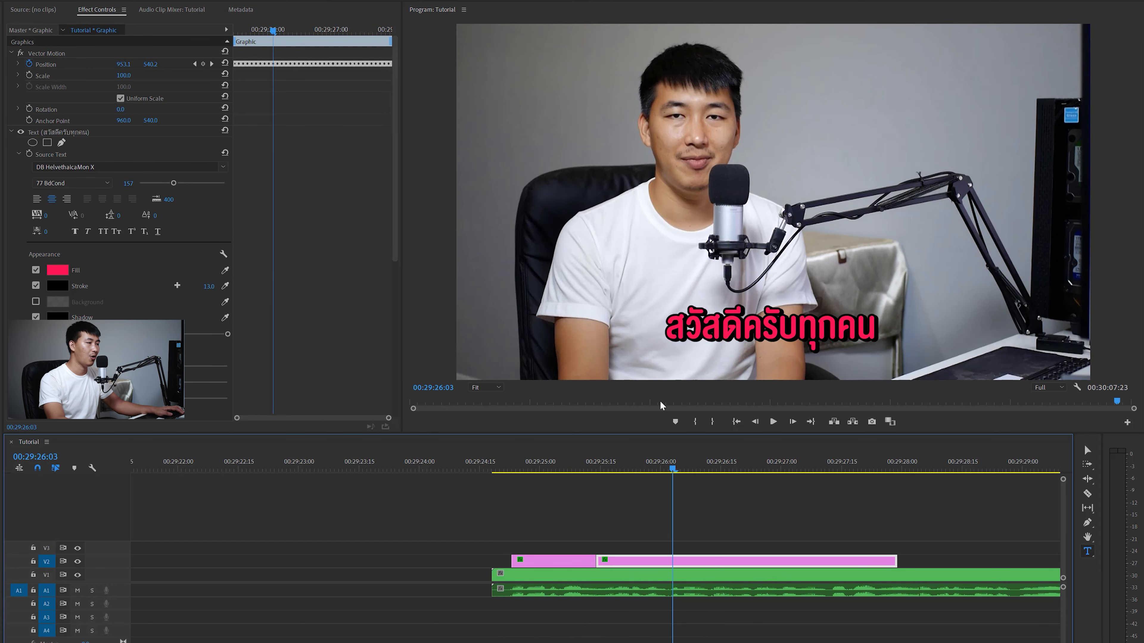
left_click(582, 464)
key("space")
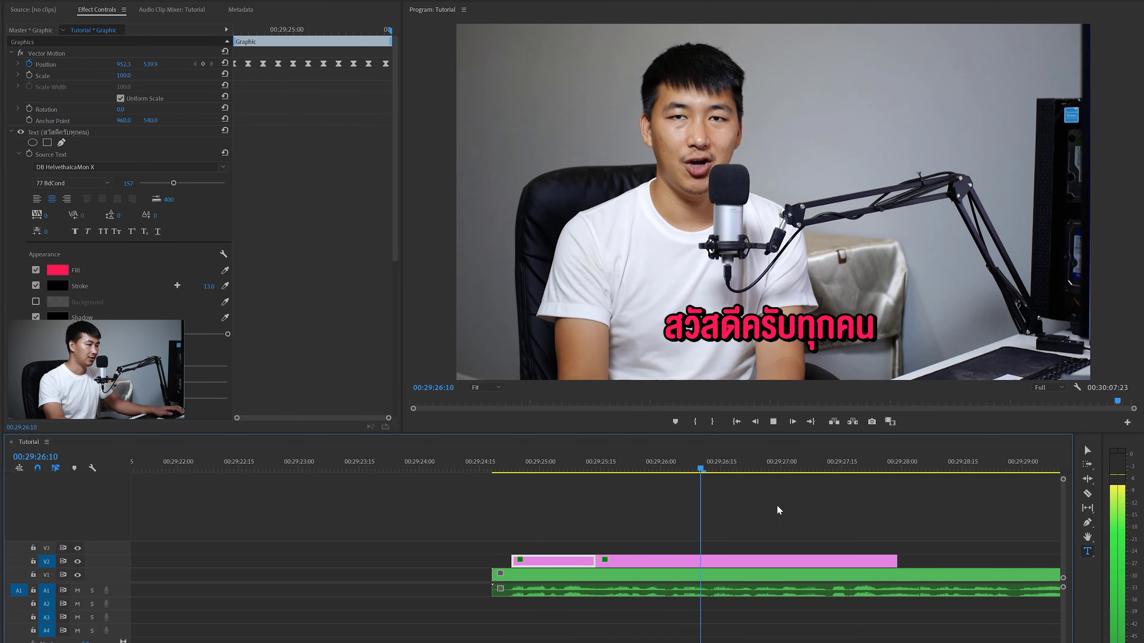
left_click(775, 561)
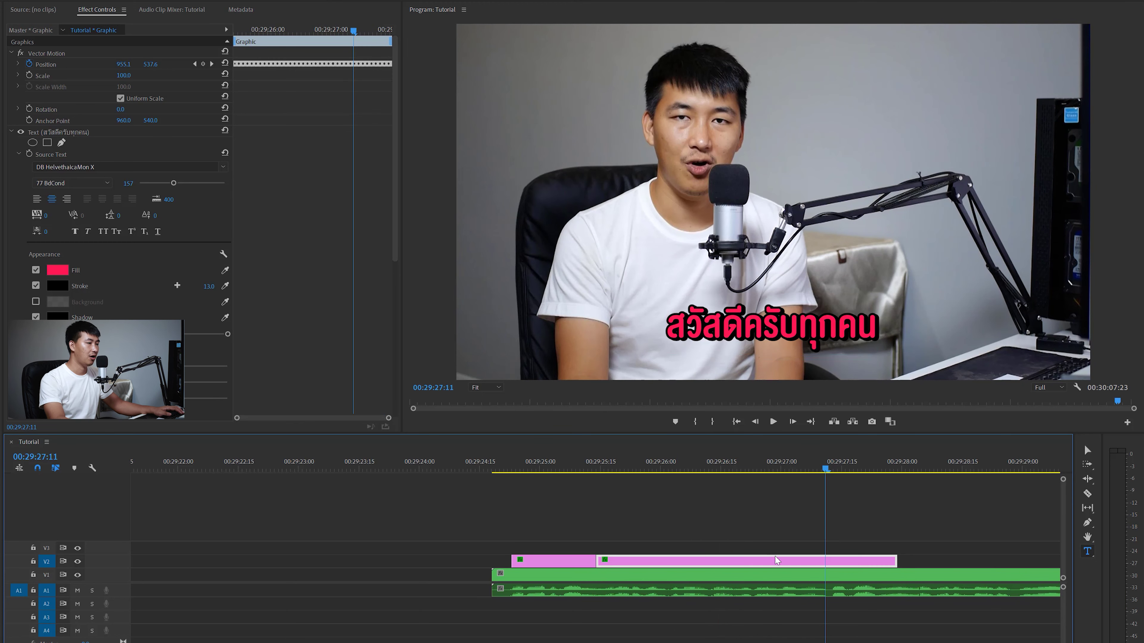
left_click(764, 317)
Replace the second caption's text with 'วันนี้เดี๋ยวผมจะมาสอน' and play it back.
key("ctrl+a")
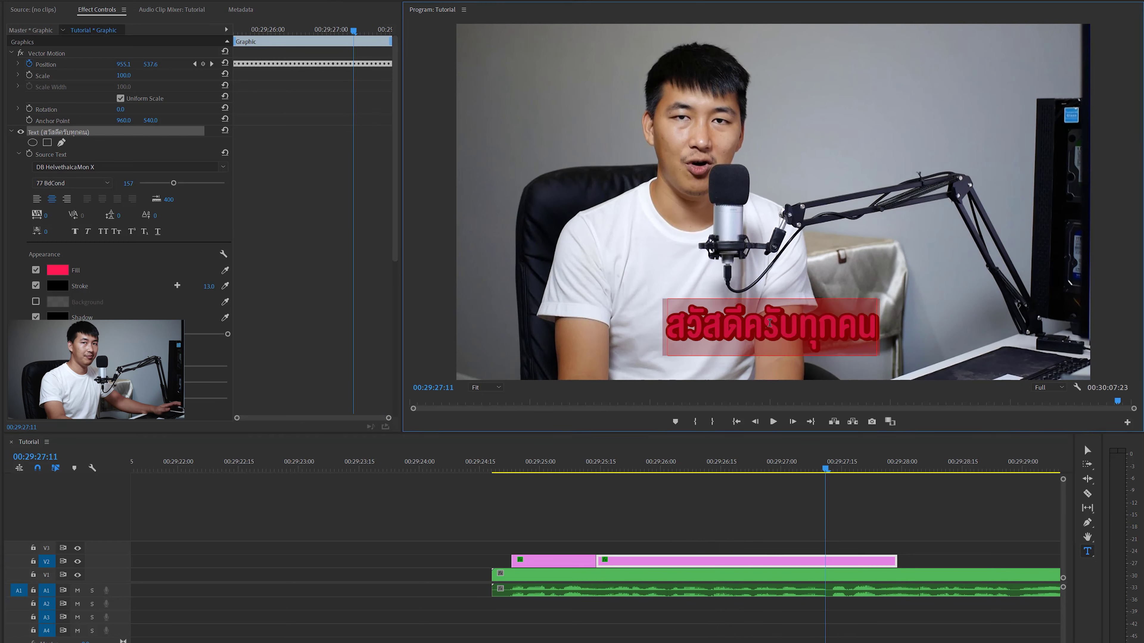
type("วันนี้เด")
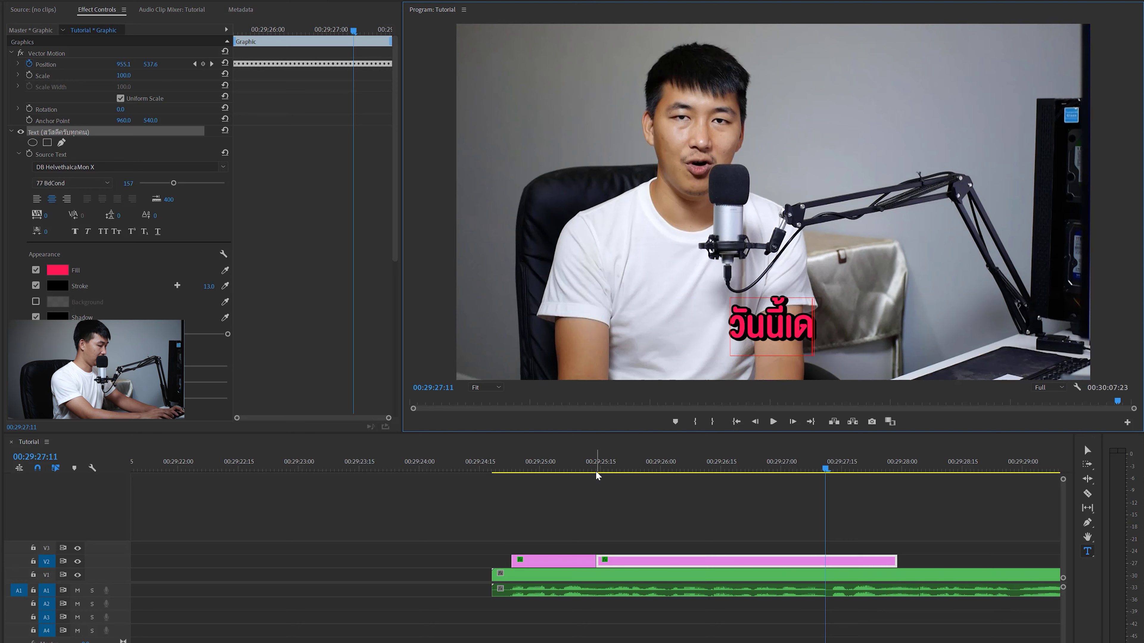
type("ี๋ยวผมจะมาสอน")
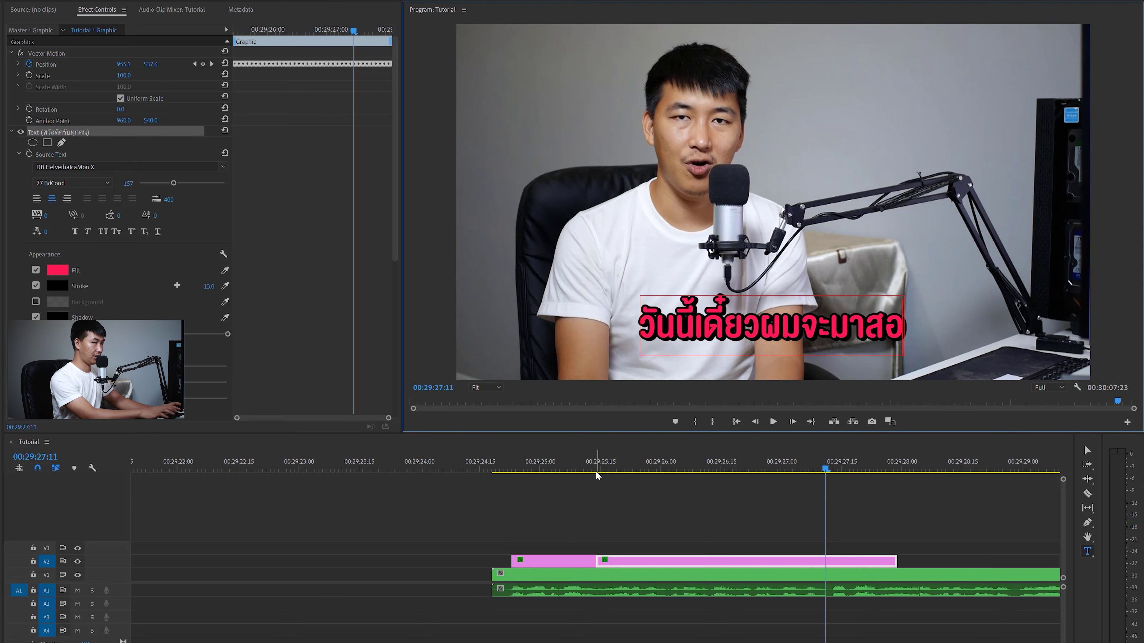
left_click(552, 464)
key("space")
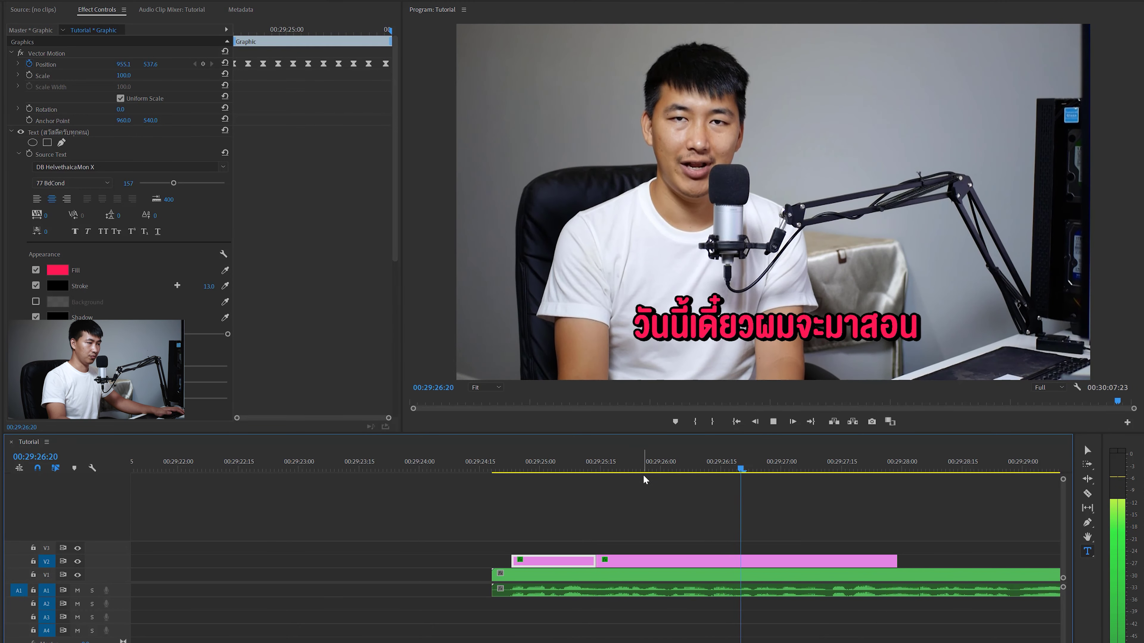
key("space")
Append 'วิธีการทำข้อความ' to the caption and extend its clip to about 00:29:29:00.
left_click(898, 346)
type("วิธีก")
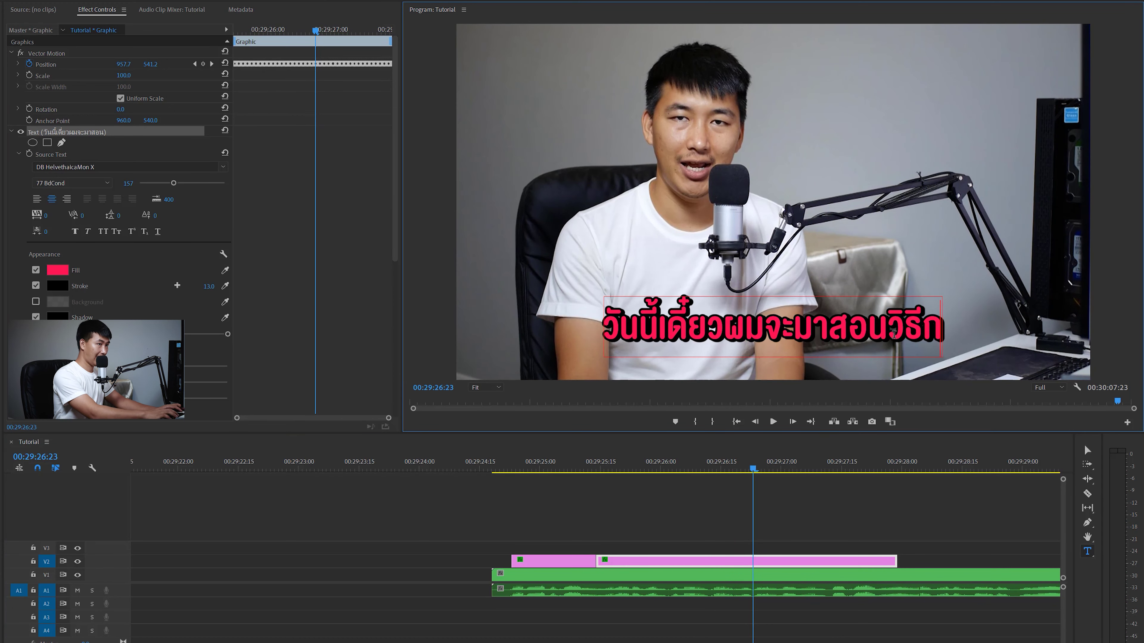
type("ารทำข้อค")
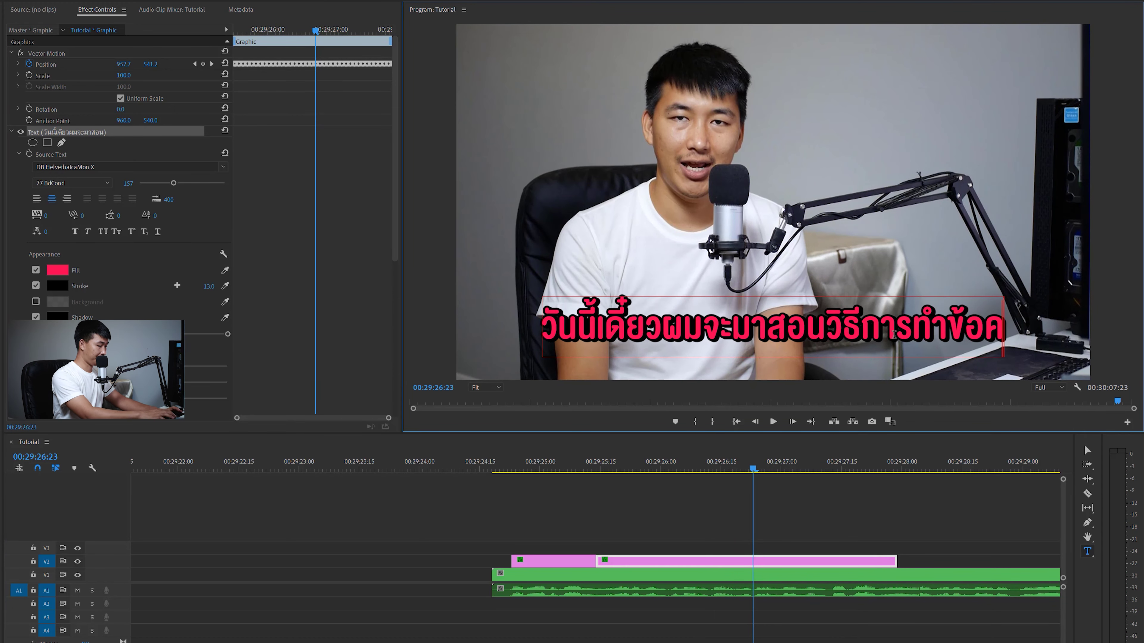
type("วาม")
left_click(568, 468)
key("space")
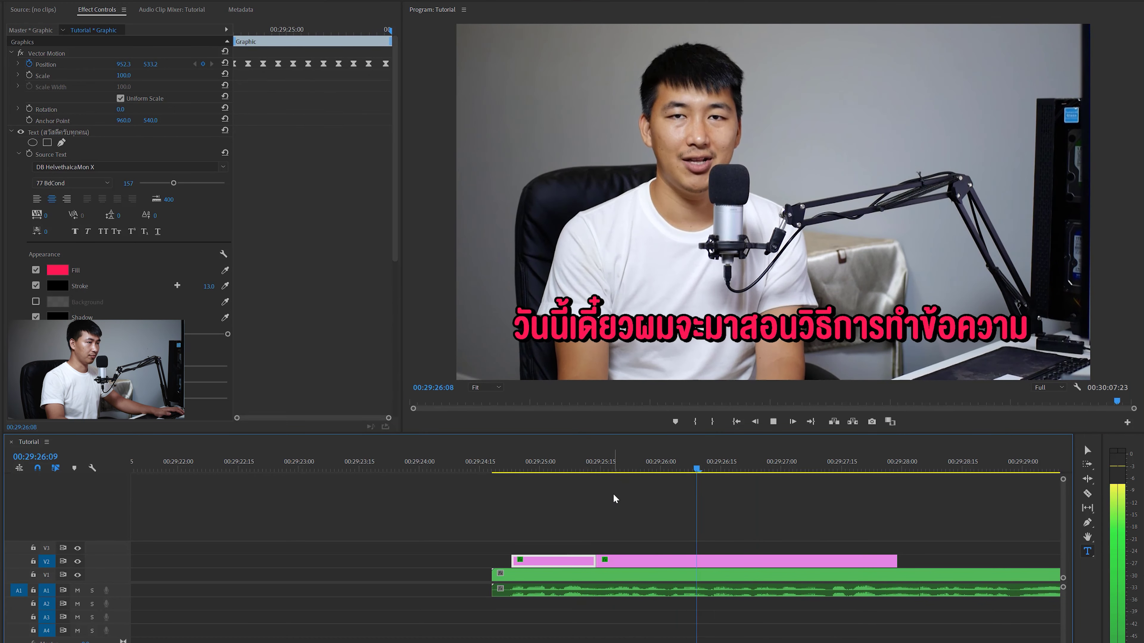
key("space")
left_click_drag(896, 562, 1020, 561)
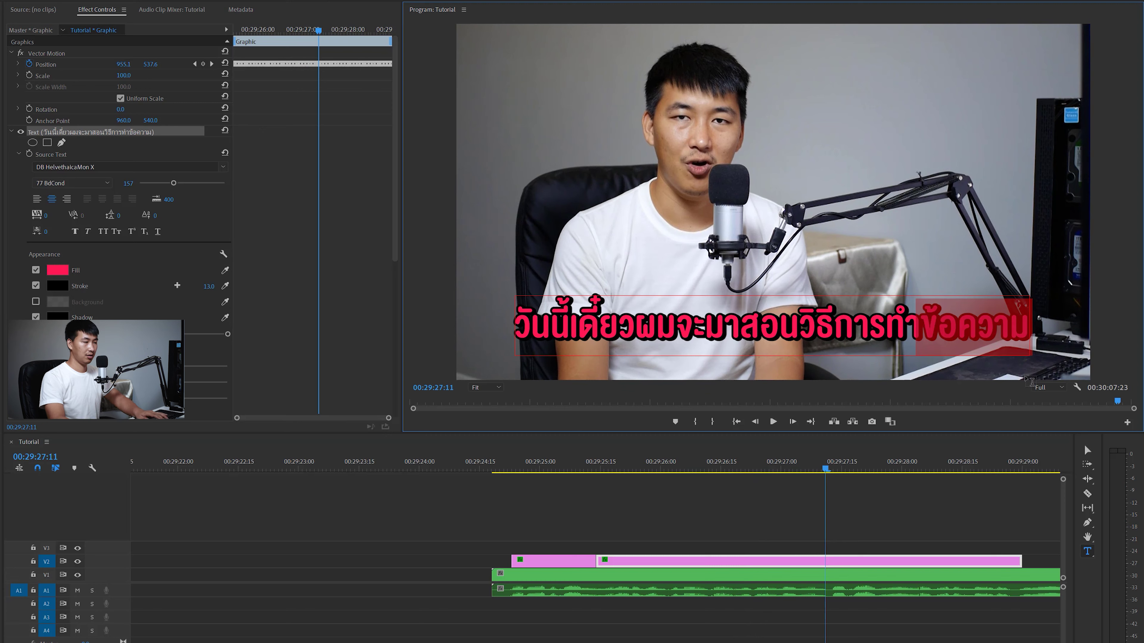
Remove 'ข้อความ' from the caption and split the clip one frame later at 00:29:27:12.
left_click(716, 468)
key("space")
key("space")
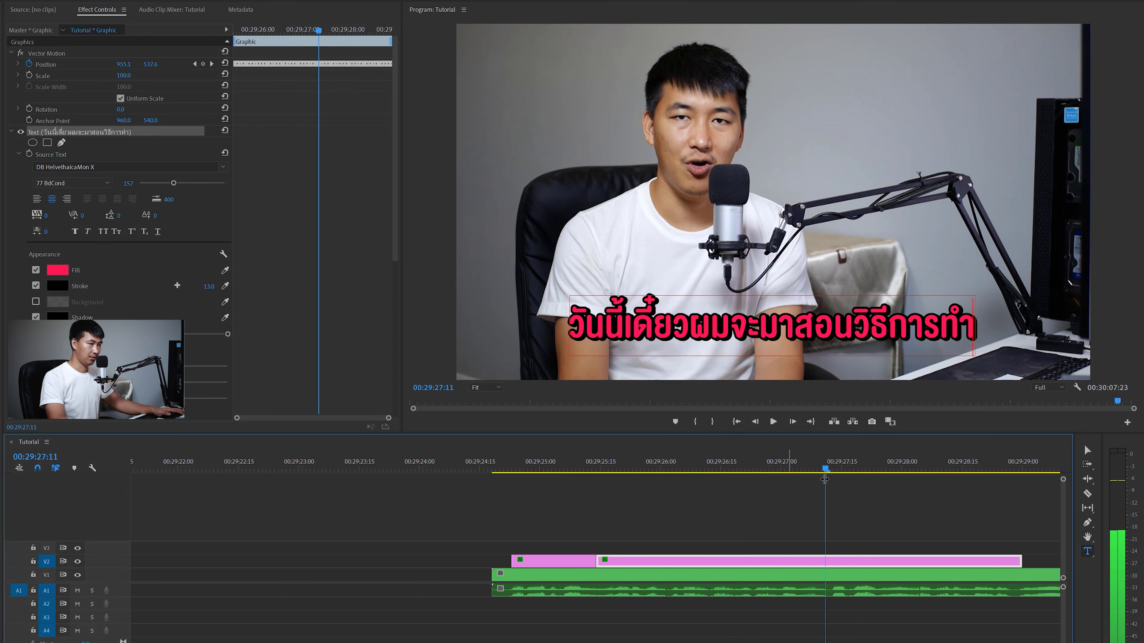
key("Right")
key("ctrl+k")
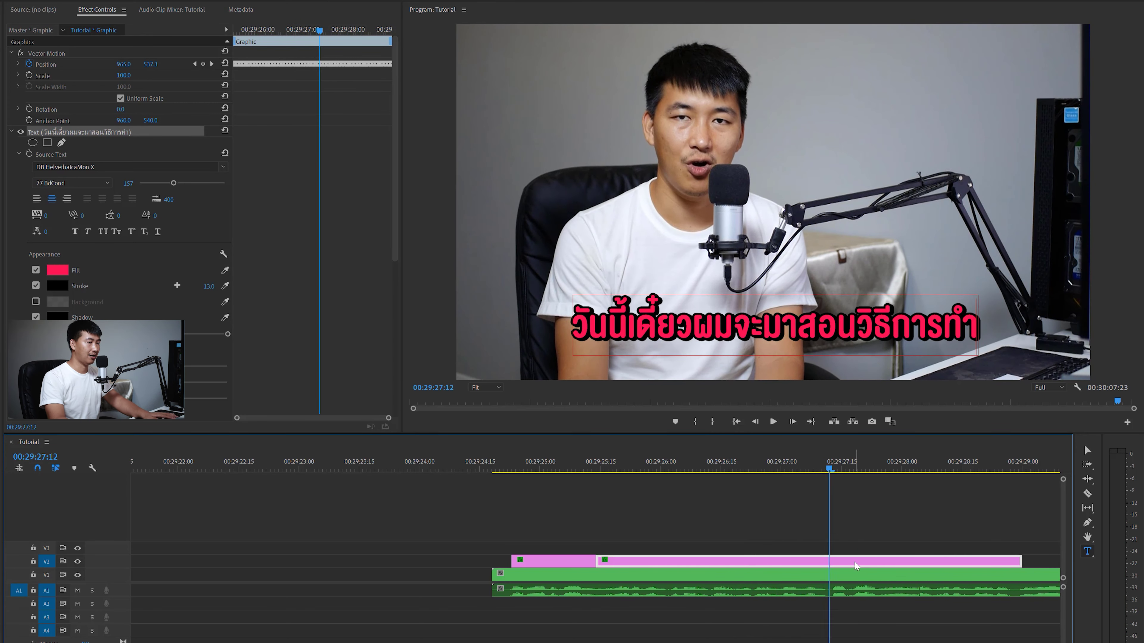
Delete the piece after the split, restore it with undo, and play back to check.
key("minus")
left_click(771, 561)
key("Delete")
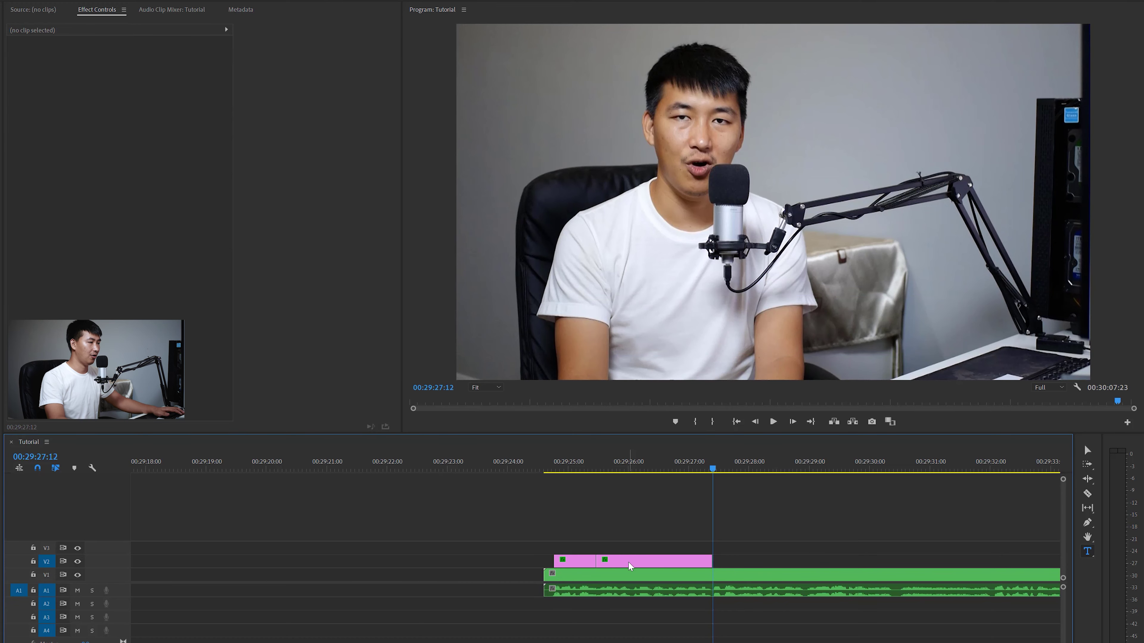
left_click(625, 561)
key("ctrl+z")
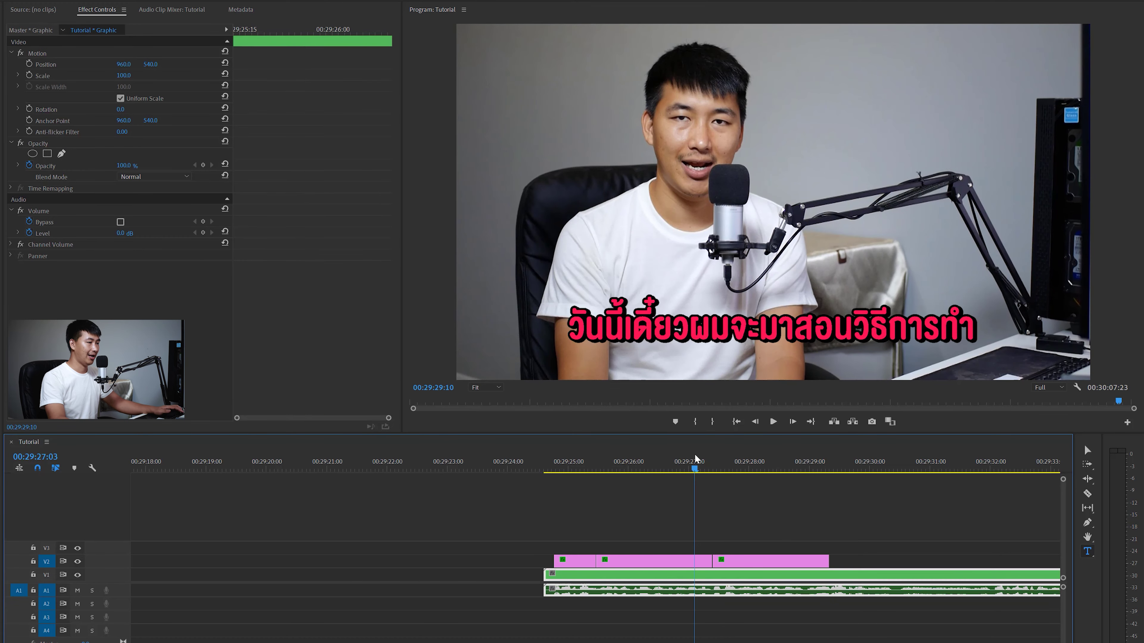
key("space")
left_click(732, 563)
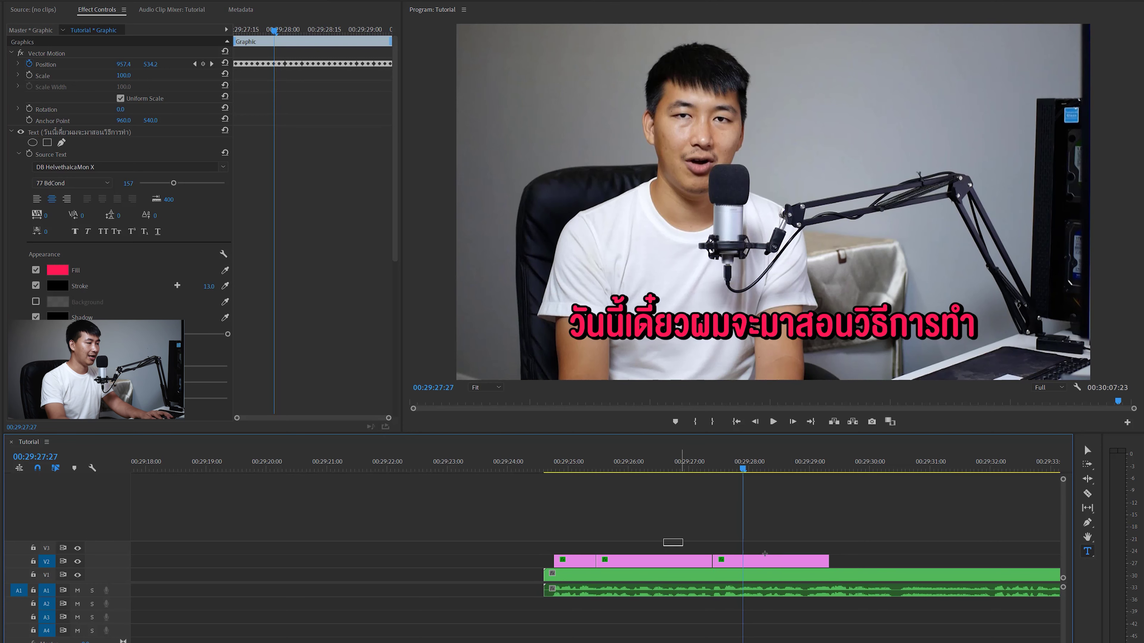
Delete the second and third caption clips and stretch the remaining 'สวัสดีครับทุกคน' clip far right.
left_click_drag(597, 542, 802, 562)
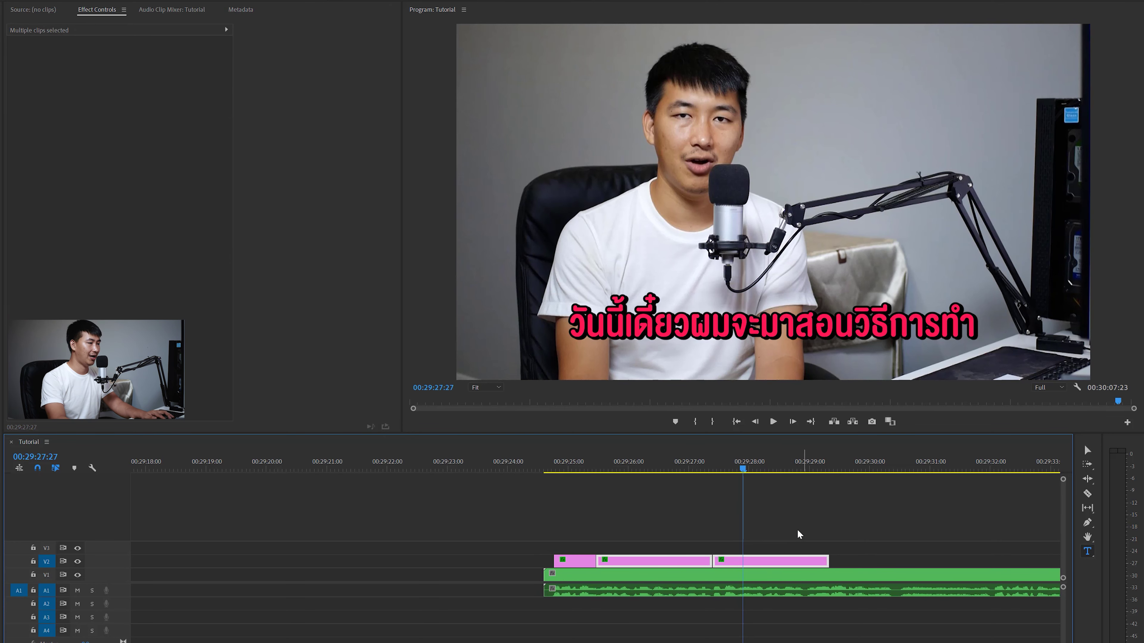
key("Delete")
left_click_drag(572, 561, 897, 565)
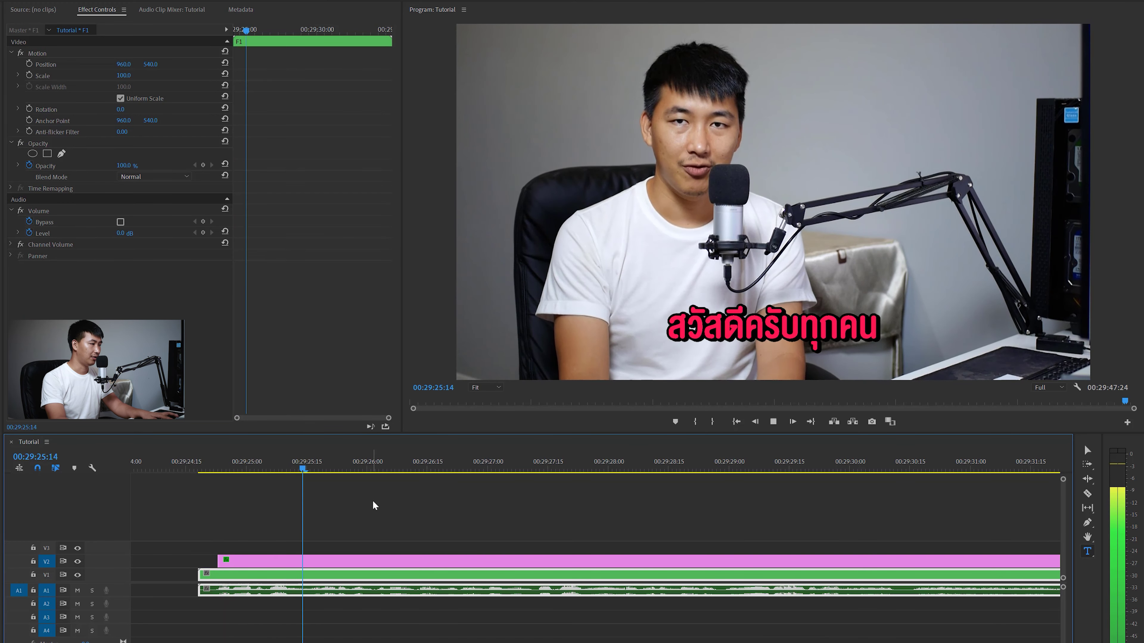
Split the long caption at 00:29:25:16 and retype the later piece as 'วันนี้เดี๋ยวผมจะมาสอนวิธีทำ'.
left_click(372, 561)
key("space")
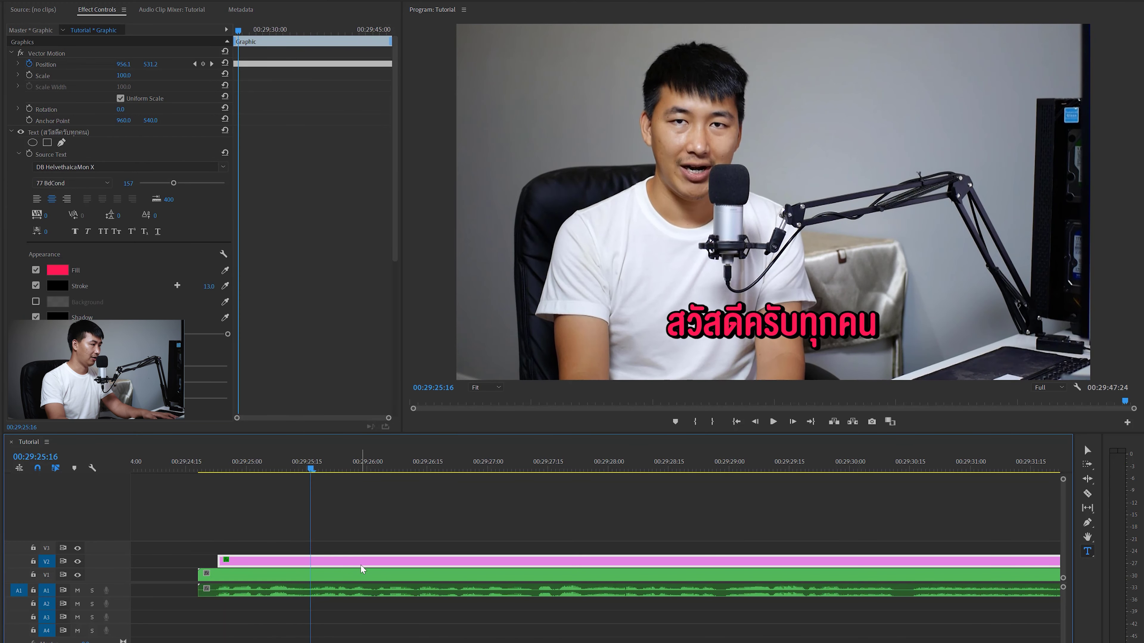
key("ctrl+k")
left_click(365, 562)
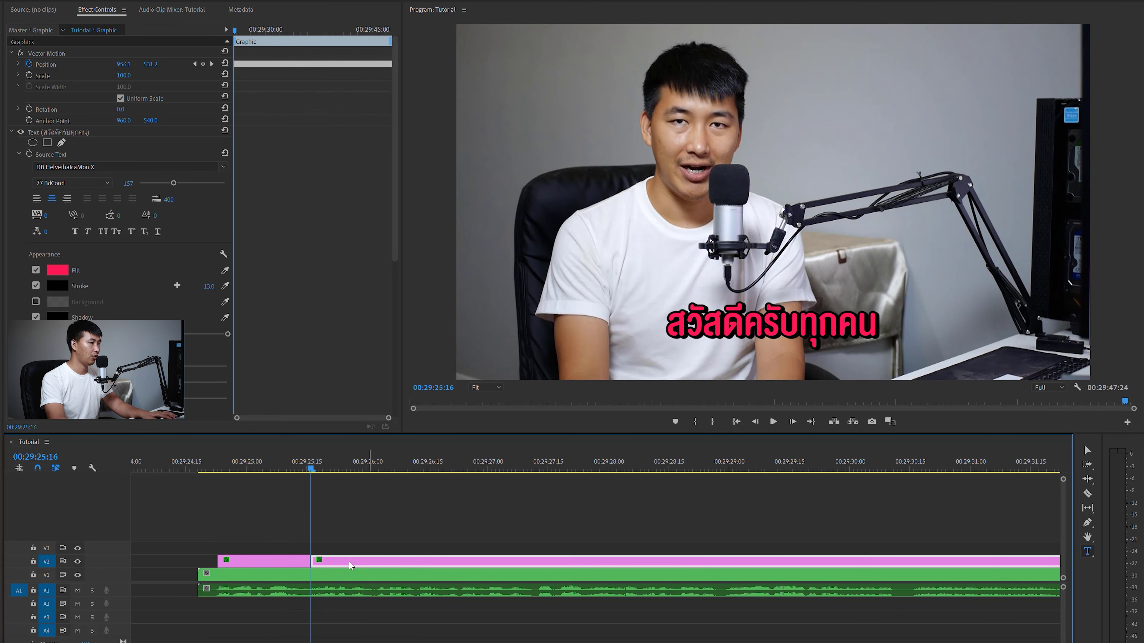
triple_click(770, 327)
type("วั")
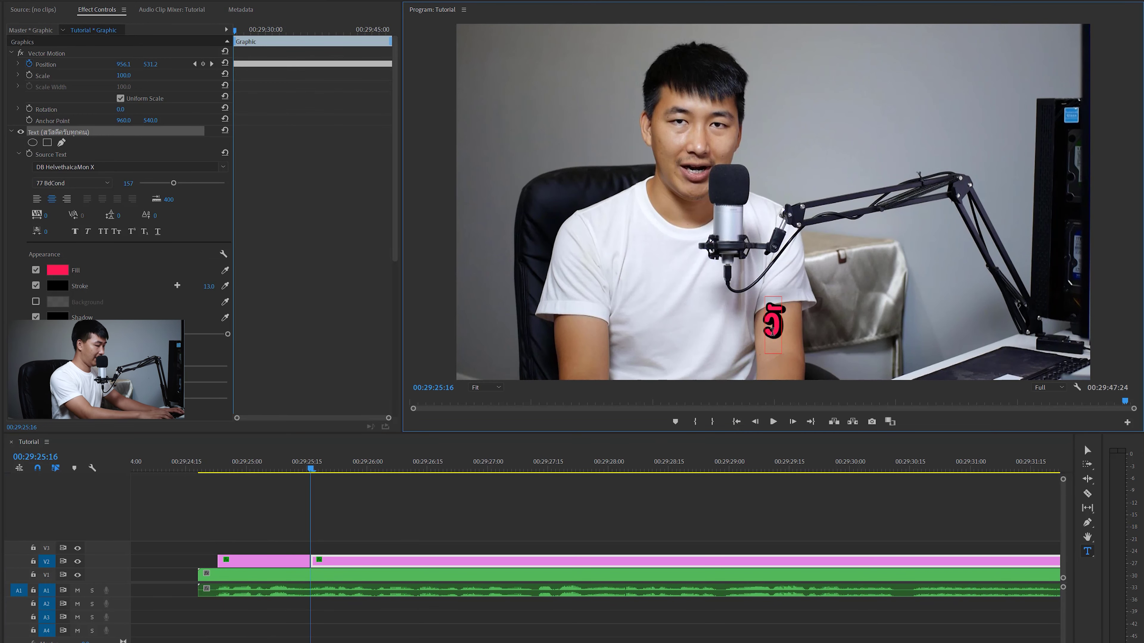
type("นนี้เดี๋ยวผมจะมาสอนวิธีทำ")
Review the new caption and split the clip again at 00:29:27:11.
left_click(291, 471)
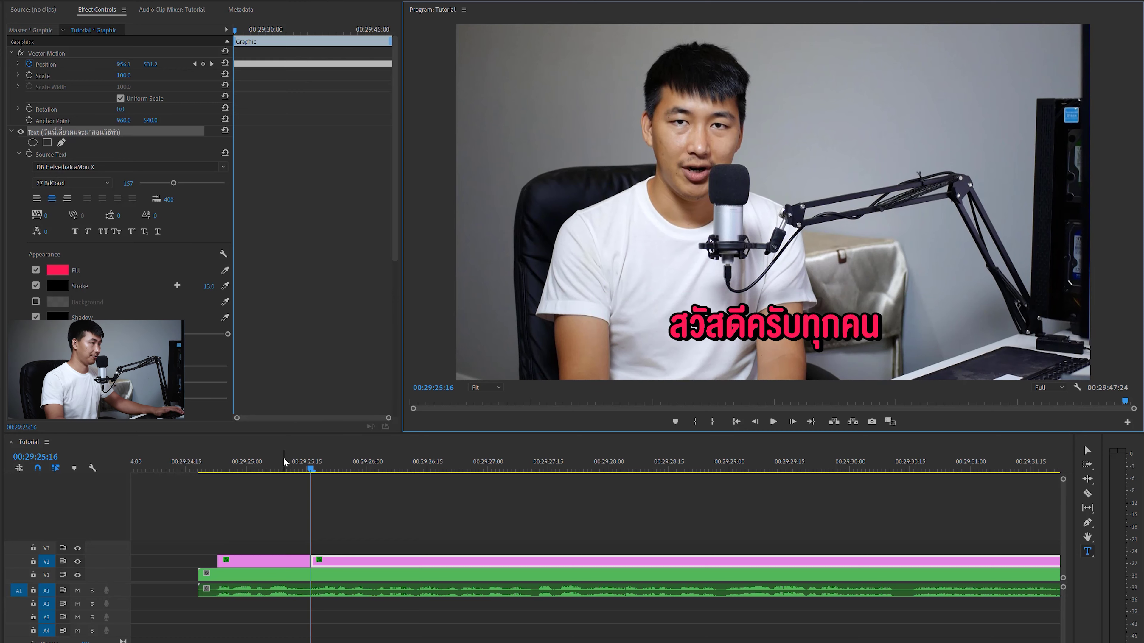
key("space")
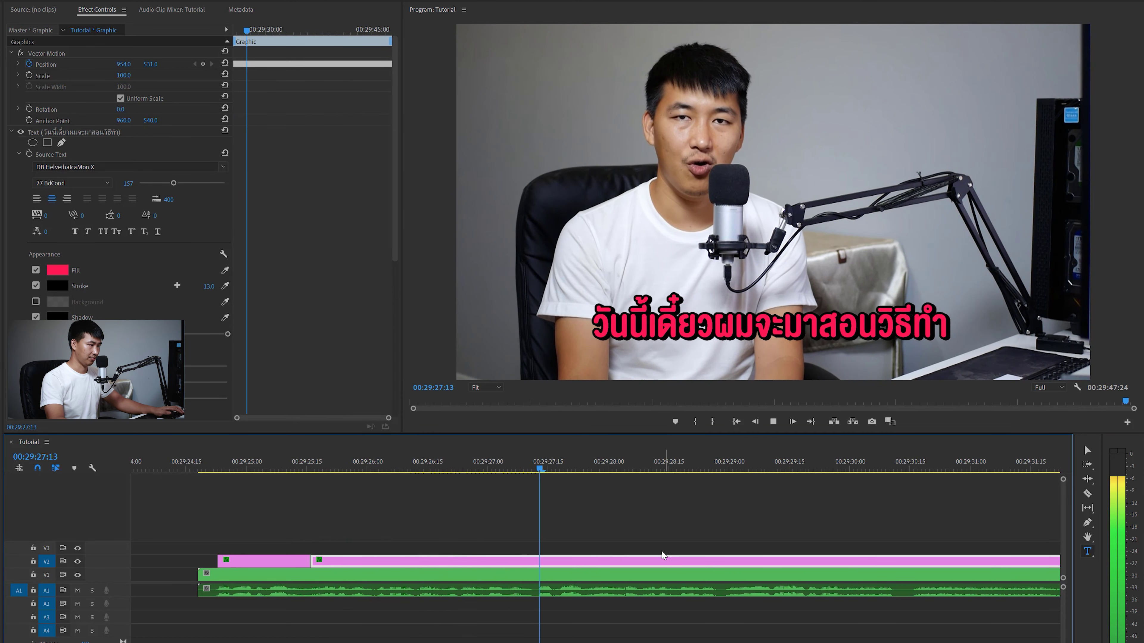
key("space")
key("Left")
key("Left")
key("Left")
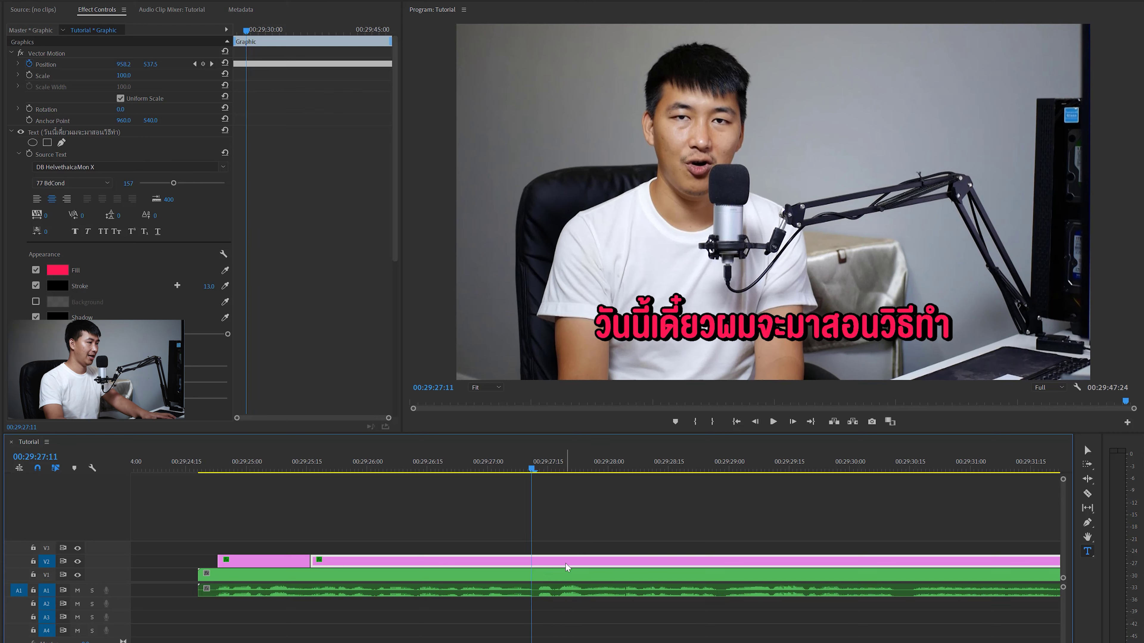
key("ctrl+k")
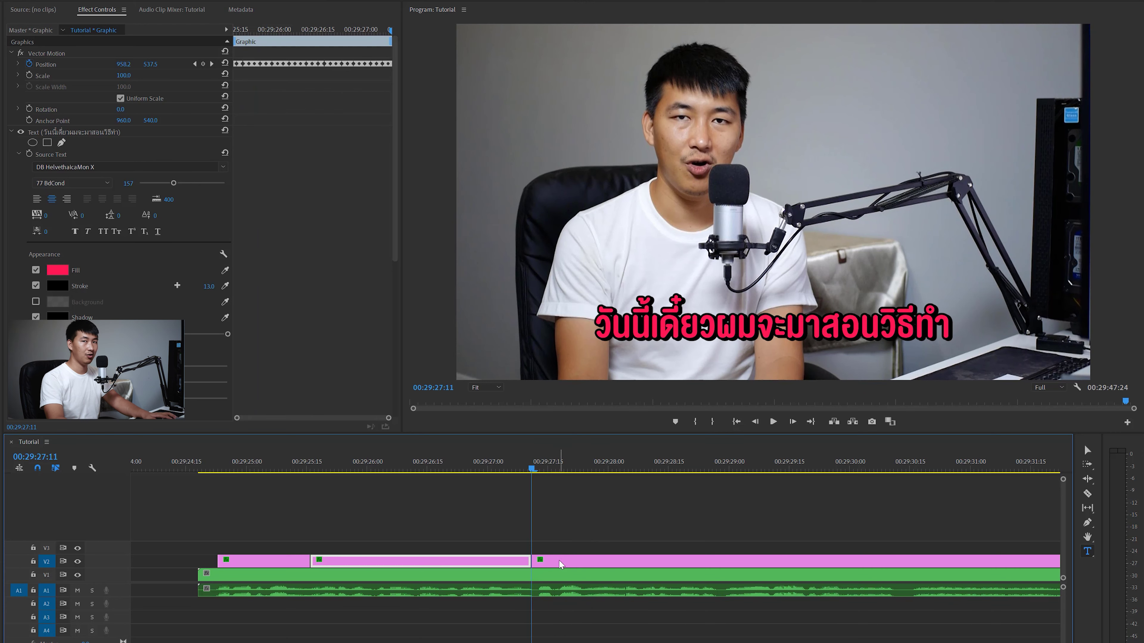
left_click(556, 562)
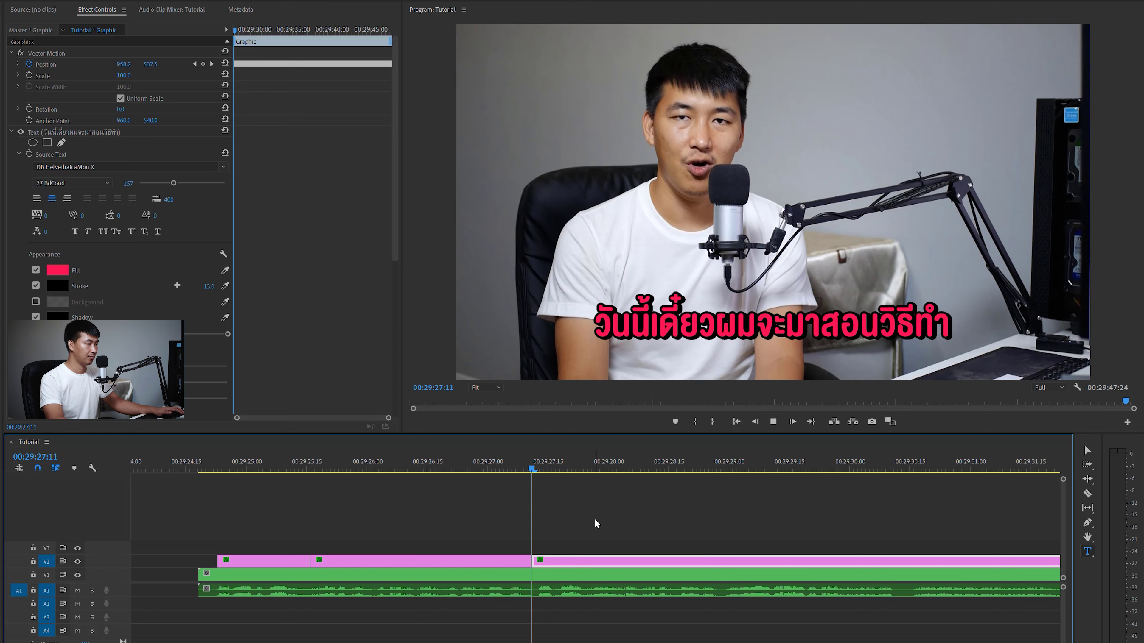
Retype the third caption to read 'ข้อความของเรานะครับให้มันดูแบบ'.
key("space")
key("space")
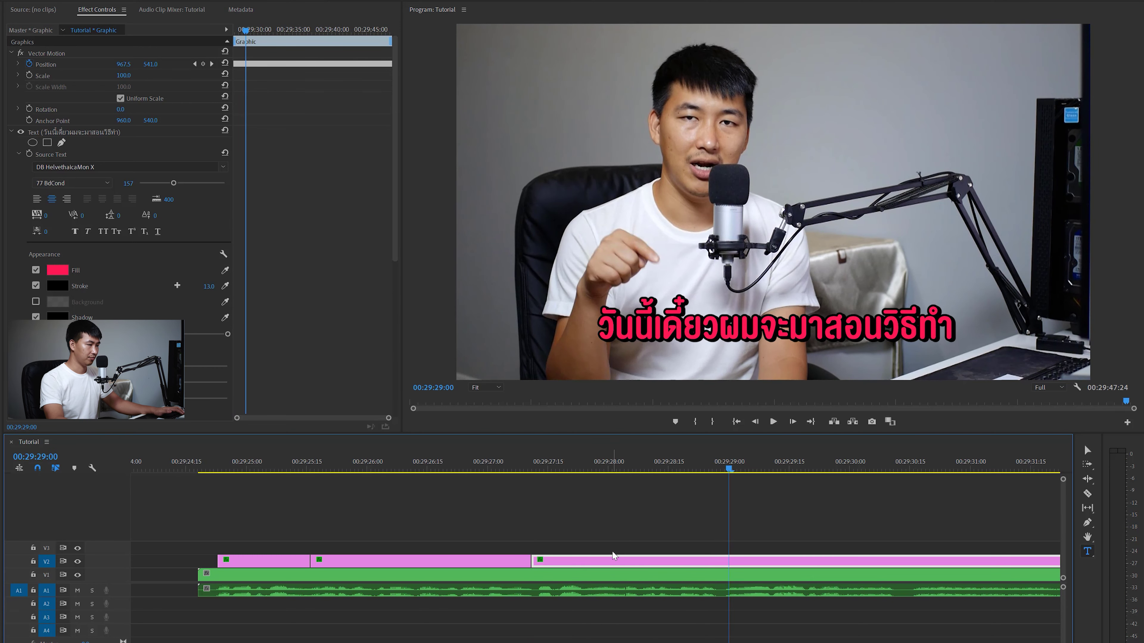
triple_click(748, 317)
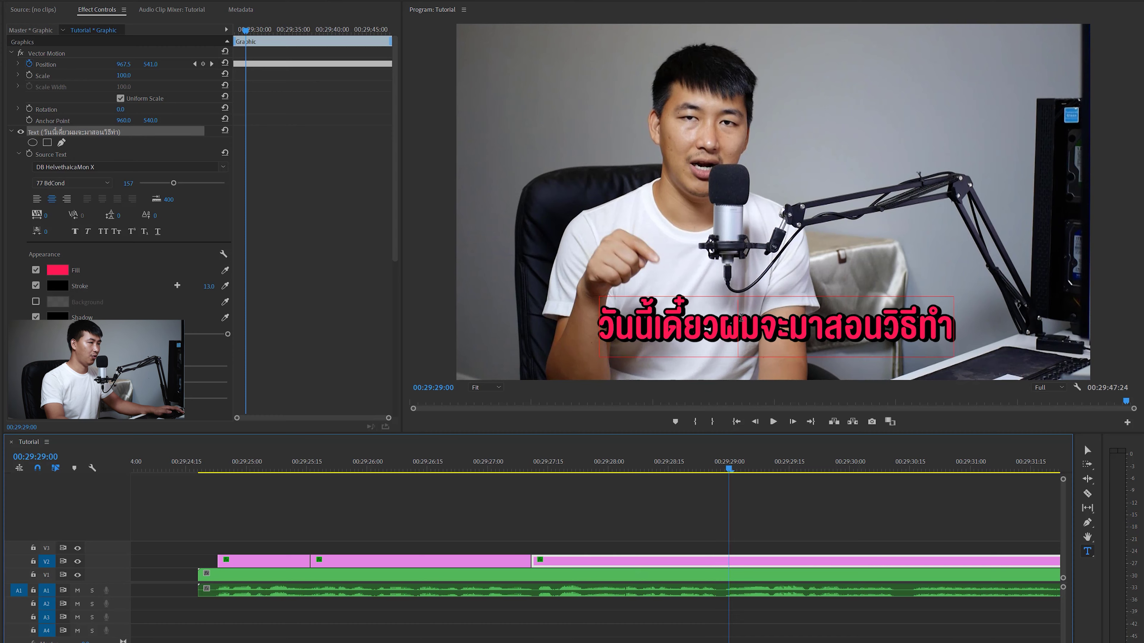
type("ข้อความของเรานะครับให้มันดูแบบ")
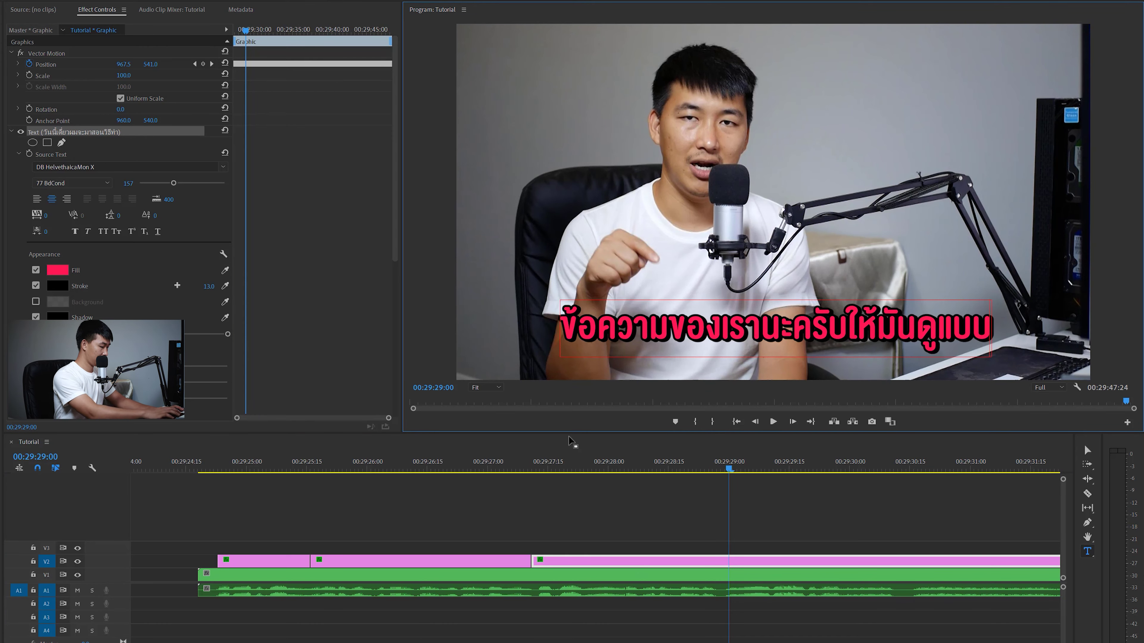
left_click(478, 469)
Add 'การทำ' to the second caption's text.
key("space")
left_click(491, 470)
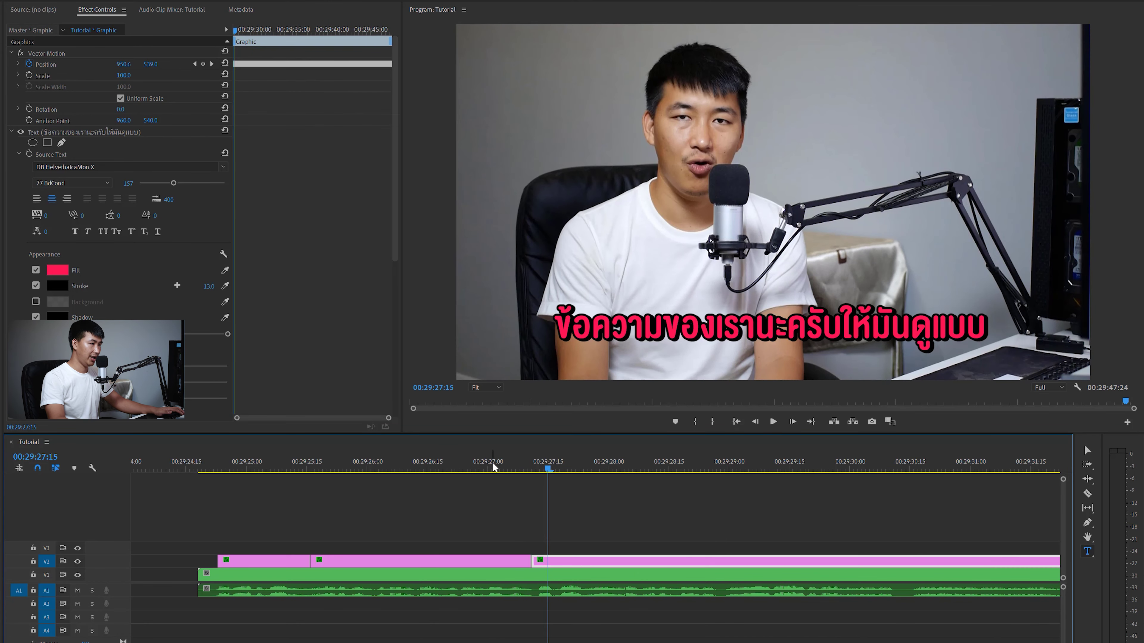
type("การทำ")
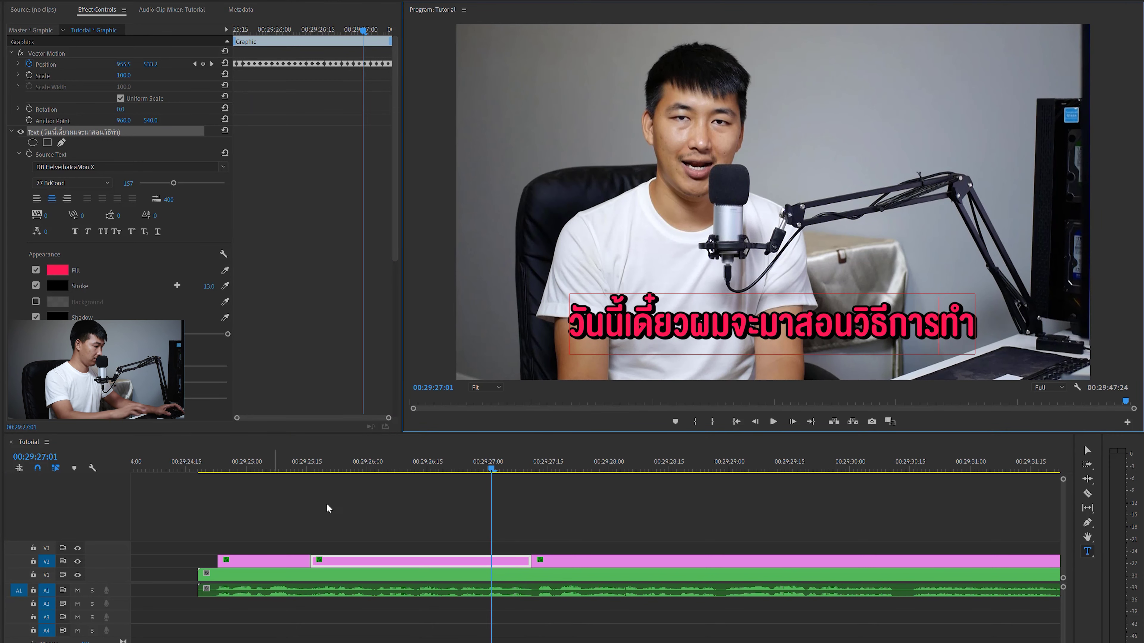
Split the V2 caption clip at the frame where the next line begins.
left_click(788, 469)
left_click(670, 466)
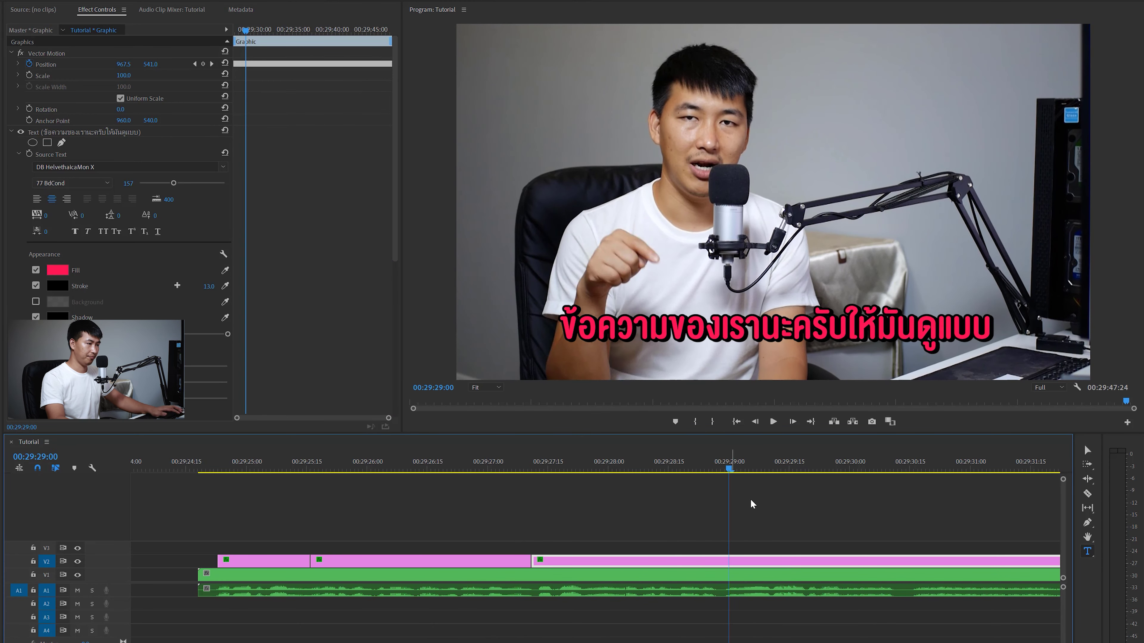
left_click(712, 468)
left_click(715, 466)
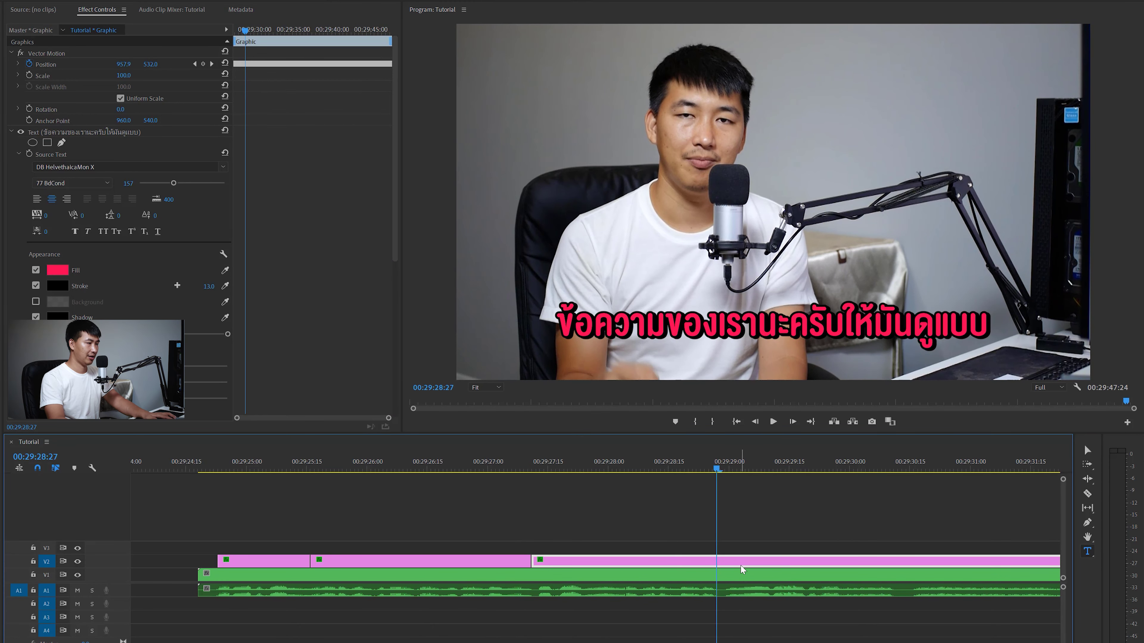
key("ctrl+k")
Make the new fourth caption read 'เหมือนลอยได้ประมาณแบบนี้นะครับ' and delete the leftover old text.
key("space")
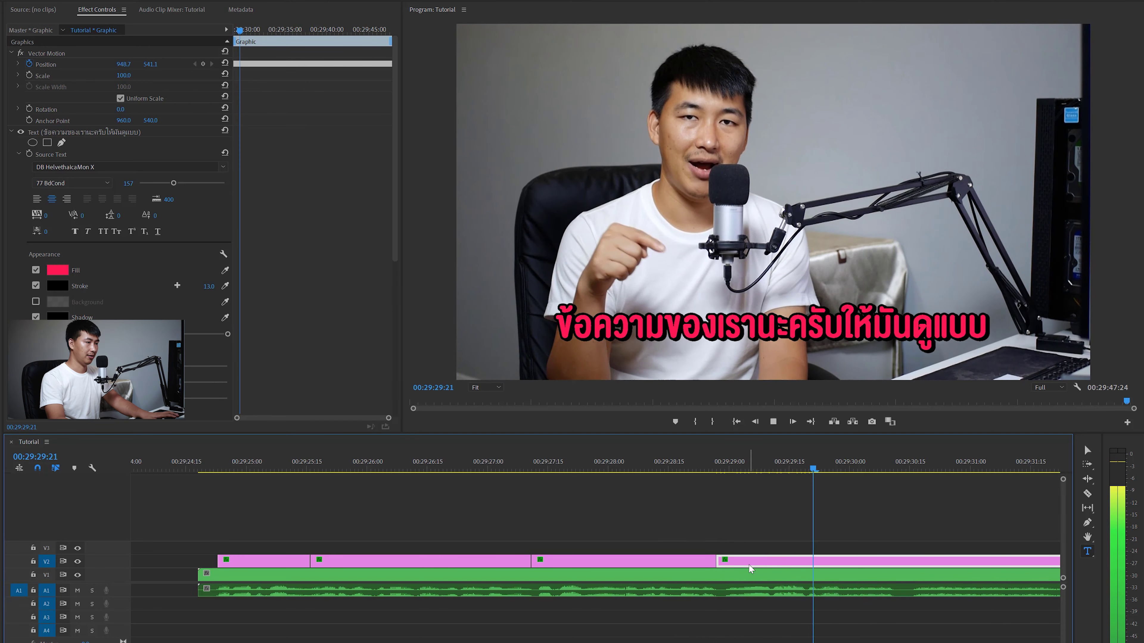
left_click(733, 311)
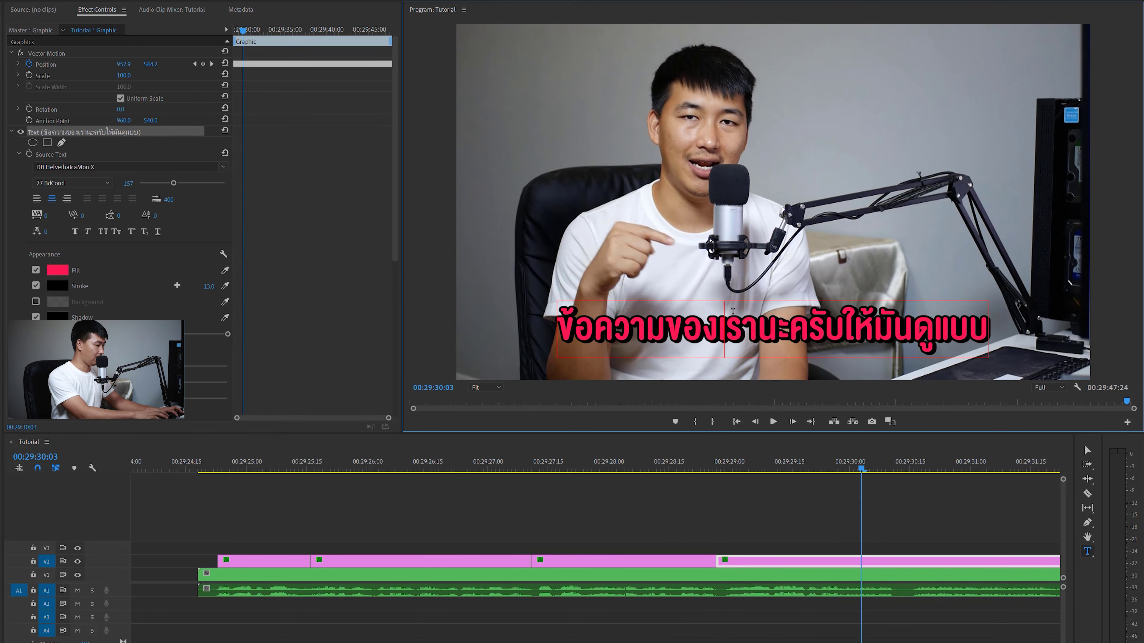
type("เห")
type("มือนลอย")
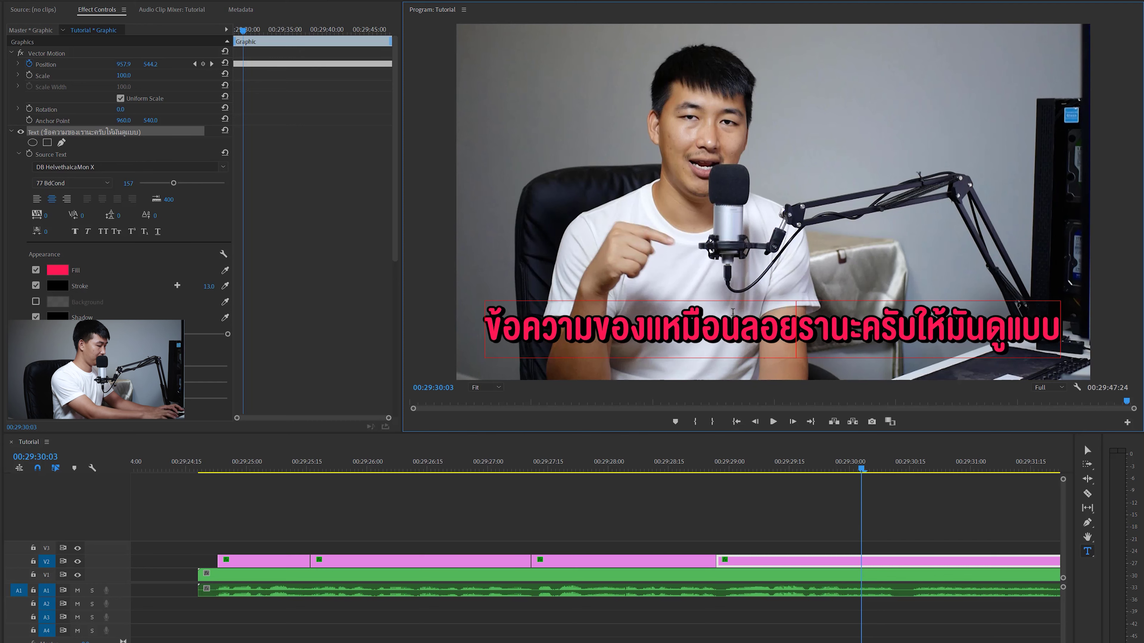
type("ได้ประมาณแบบนี้นะค")
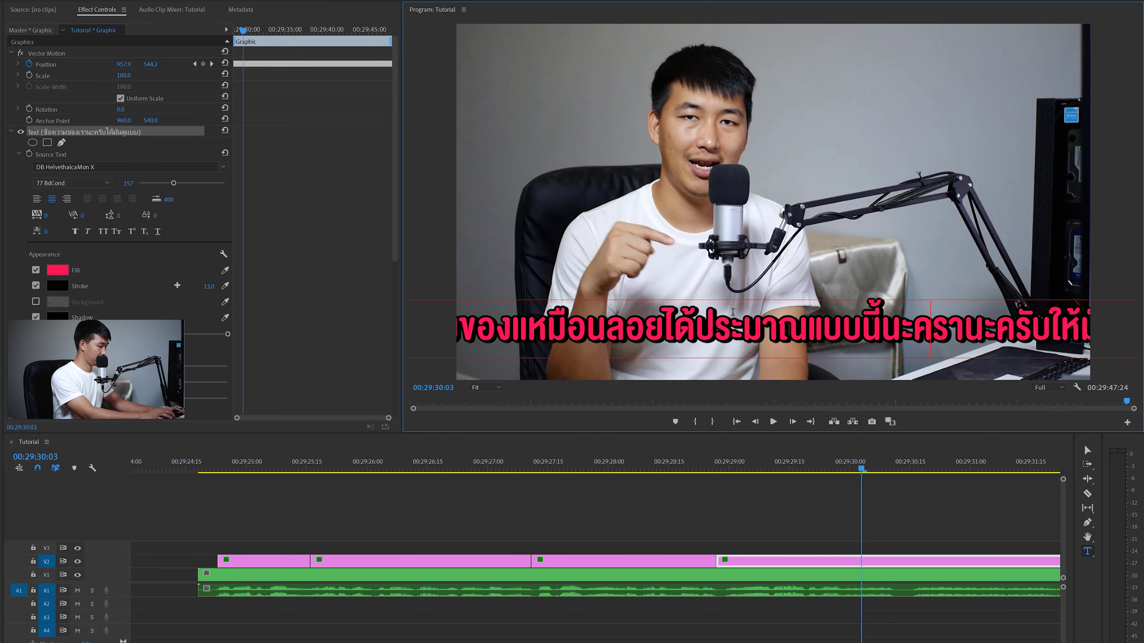
type("รับร")
key("shift+End")
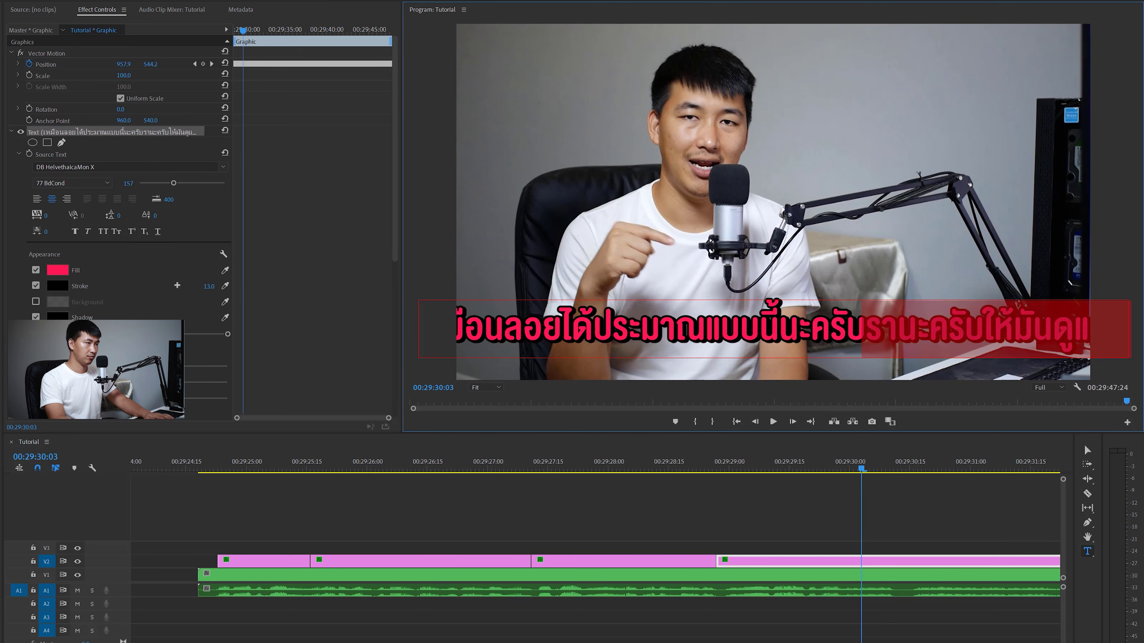
key("Delete")
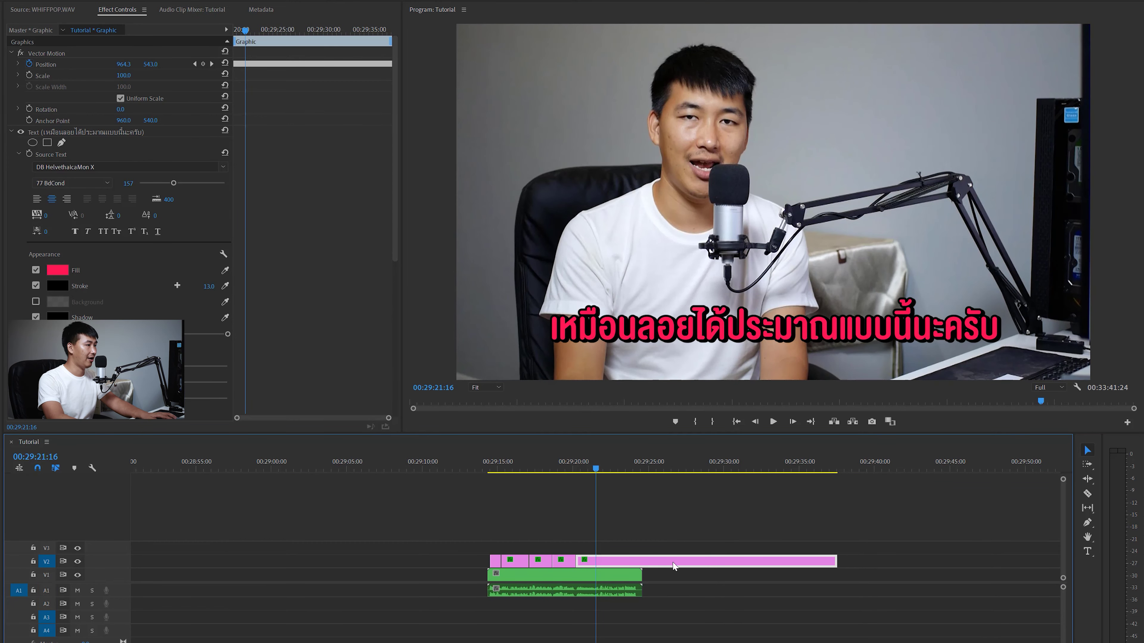
Zoom out the timeline and drag the last V2 caption clip's end further right.
key("minus")
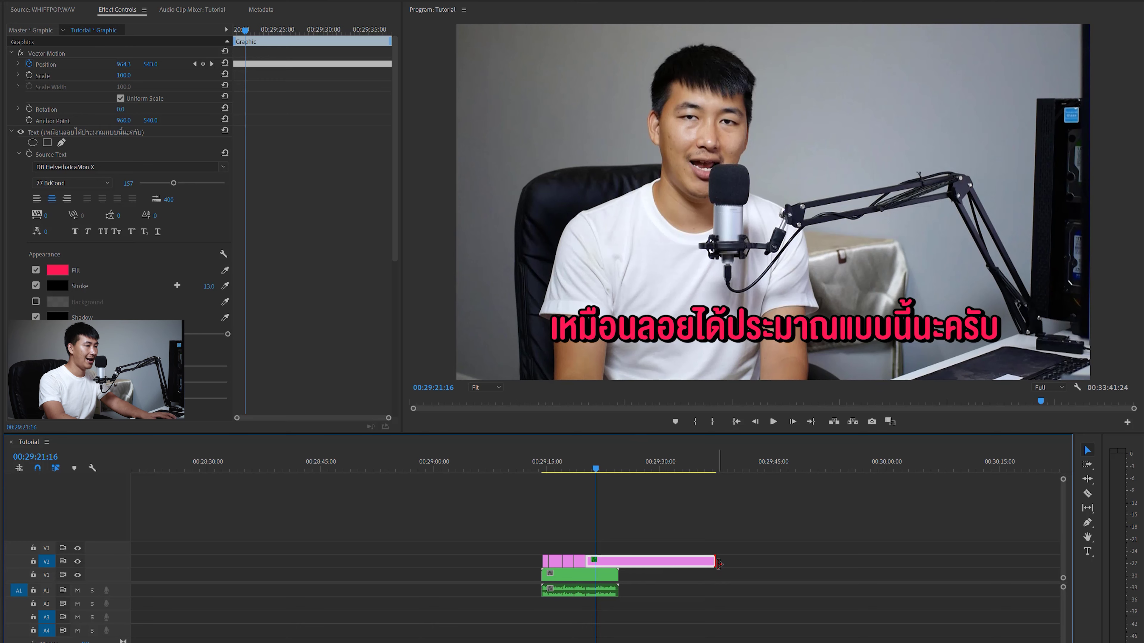
left_click_drag(719, 563, 790, 563)
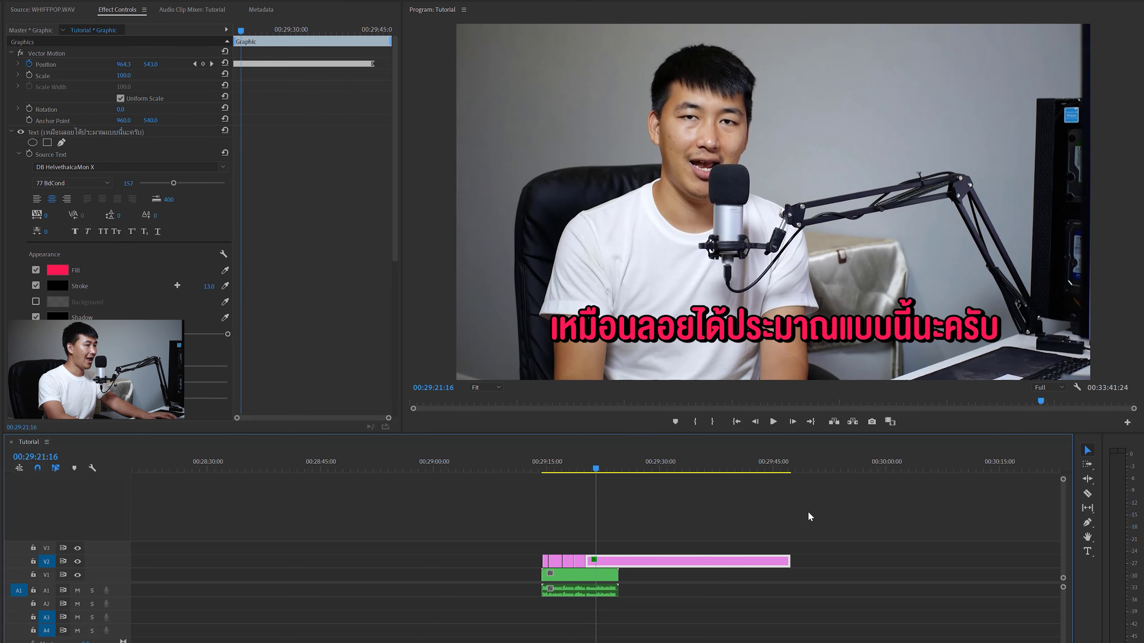
left_click(385, 63)
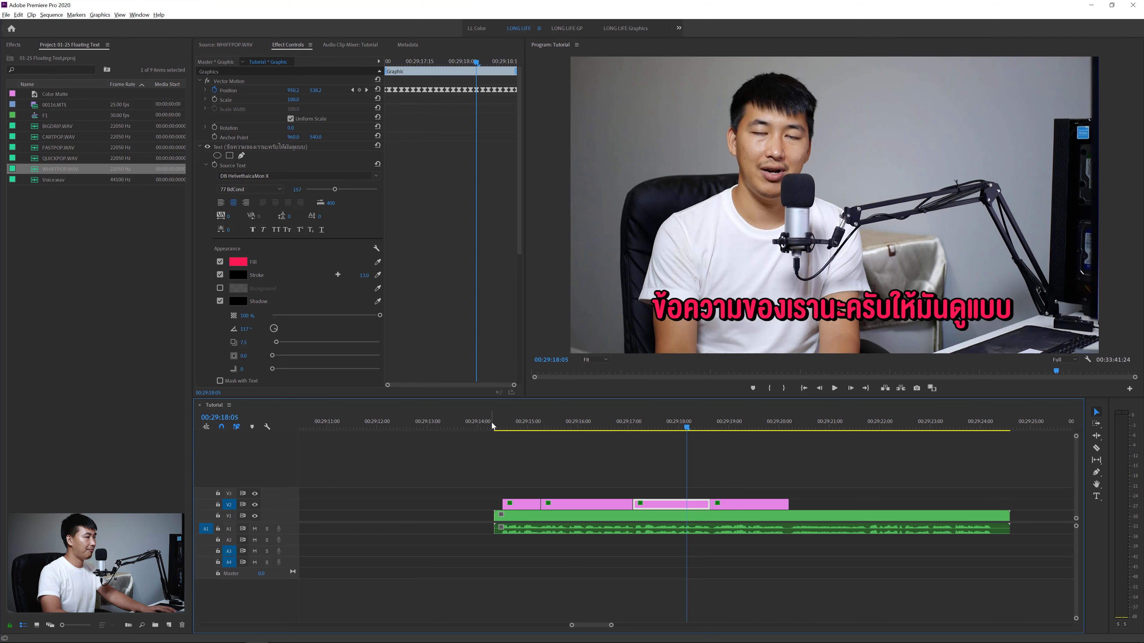
Place WHIFFPOP.WAV on audio track A3 right under the first caption's start.
double_click(36, 170)
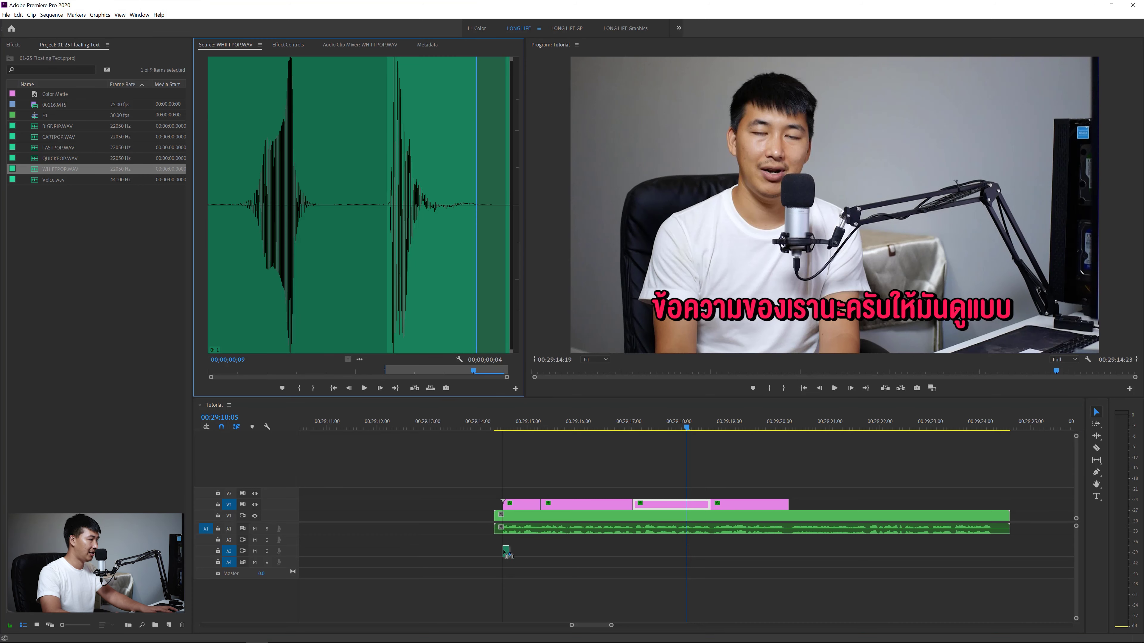
left_click_drag(506, 554, 506, 554)
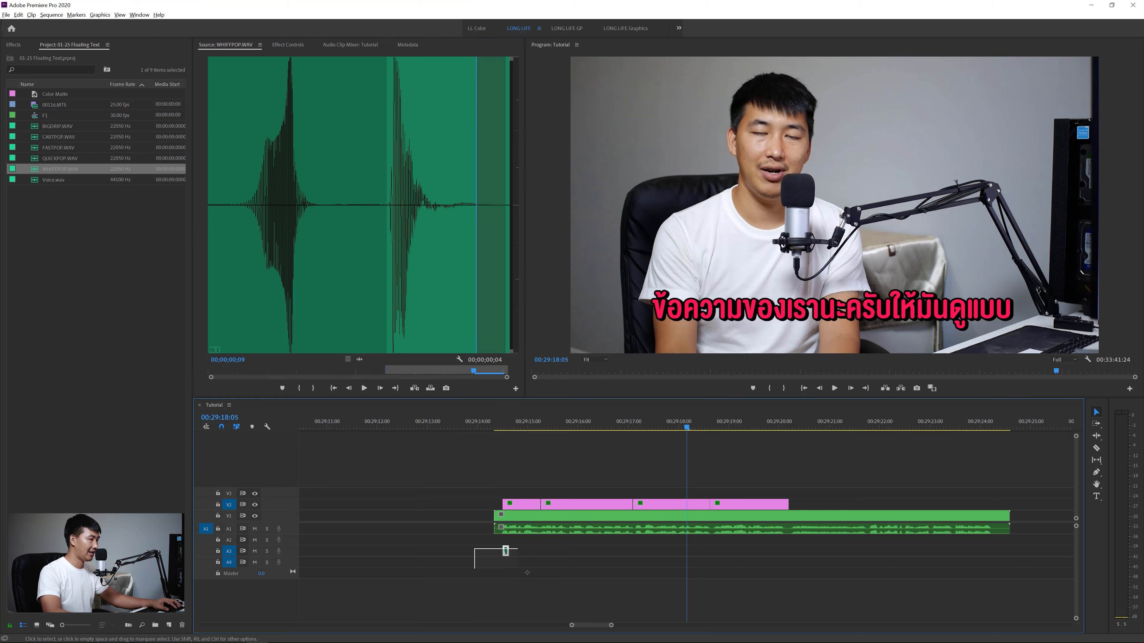
left_click(494, 418)
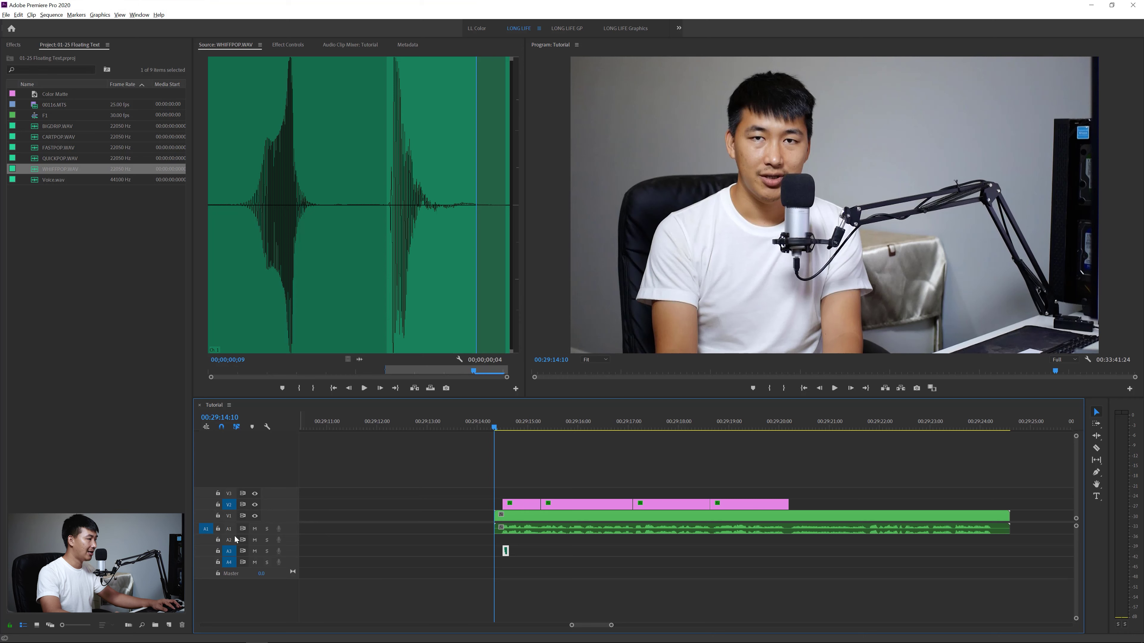
Paste copies of the pop sound under the second, third and fourth caption starts.
left_click(230, 562)
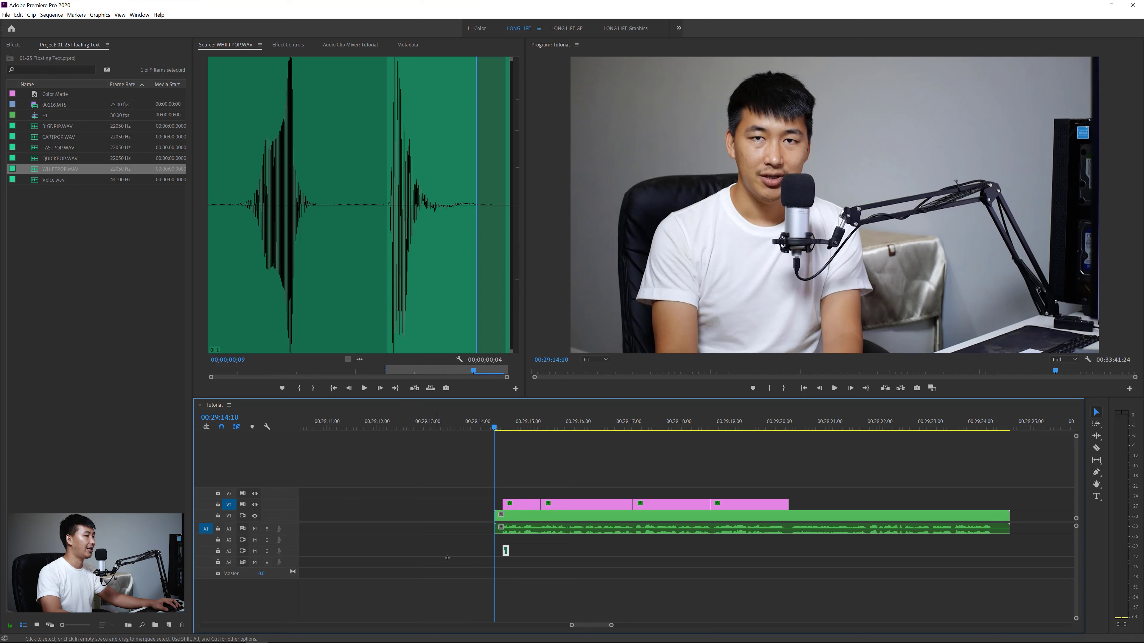
left_click_drag(435, 551, 529, 572)
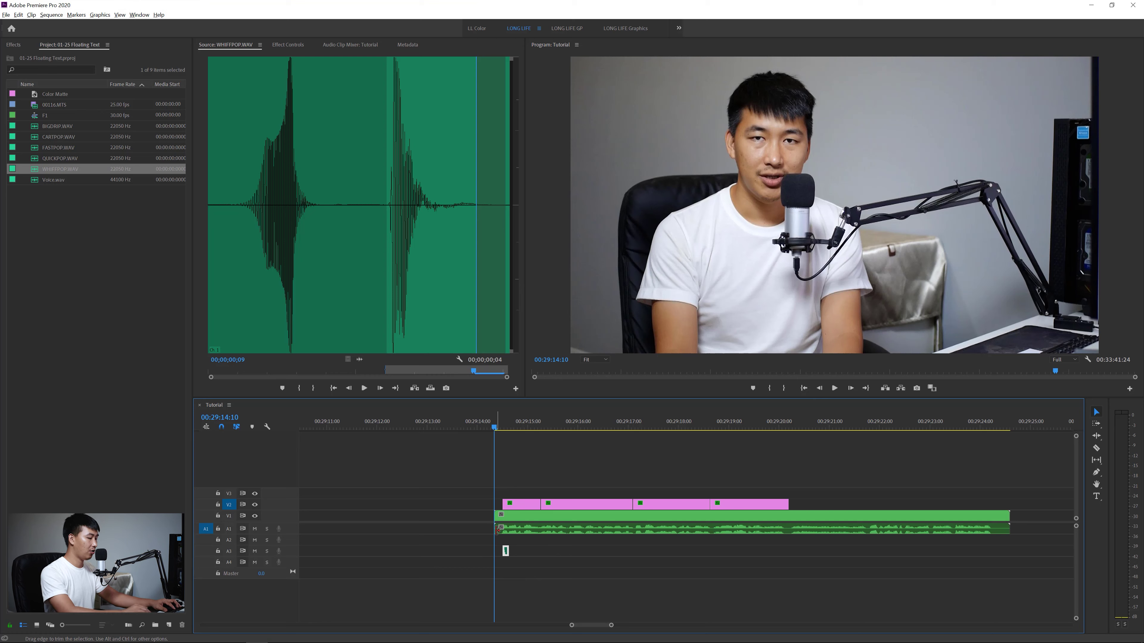
key("space")
key("space")
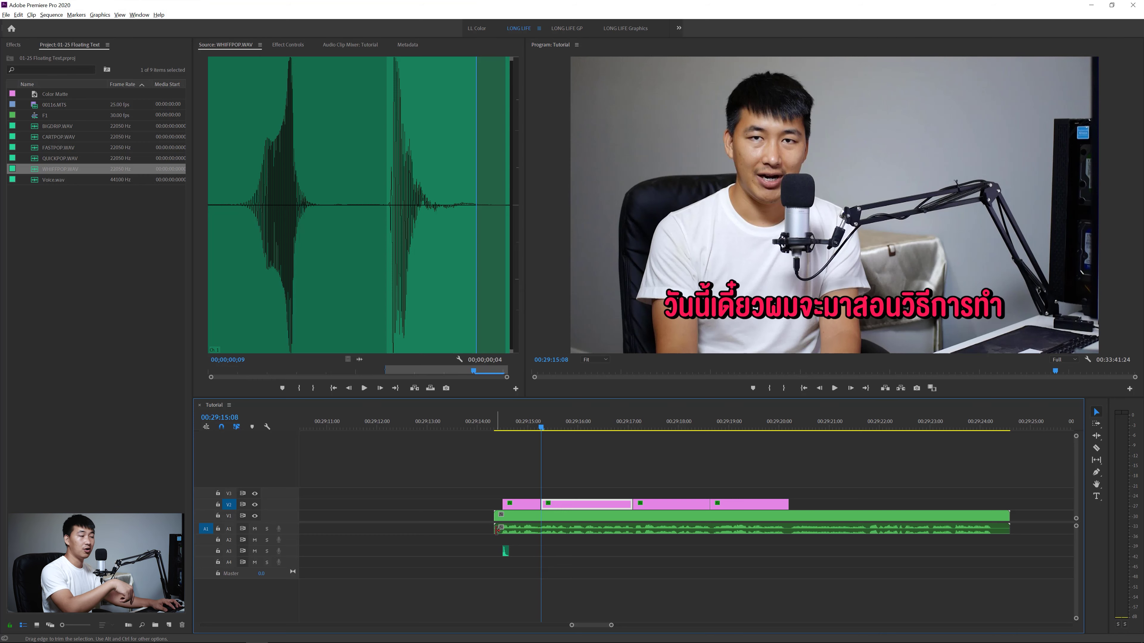
key("ctrl+v")
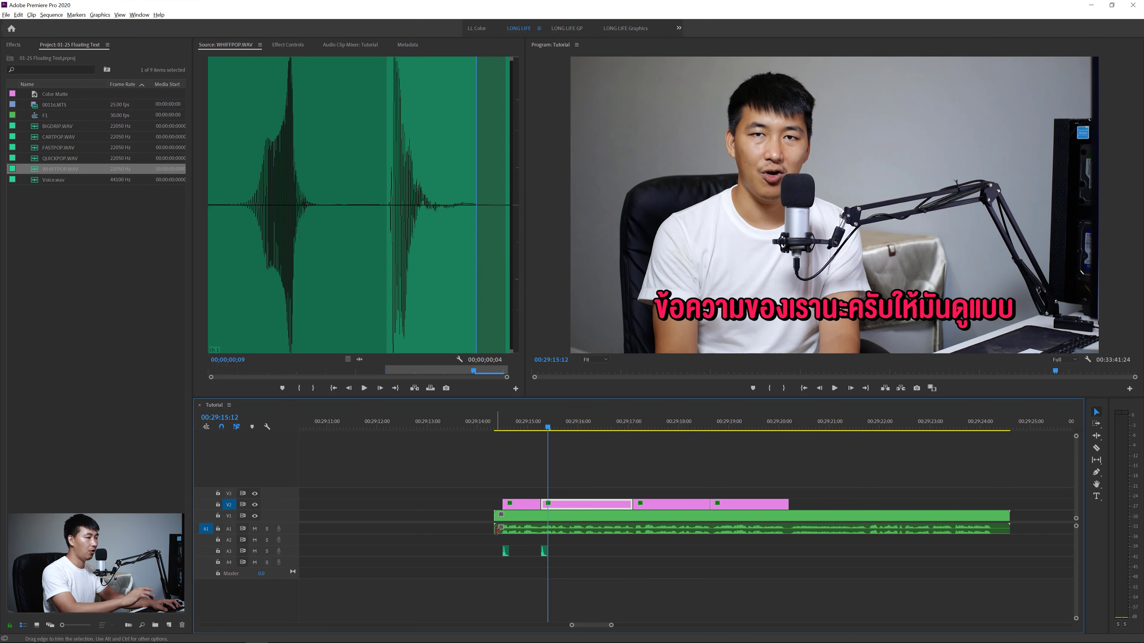
key("Down")
key("ctrl+v")
key("Down")
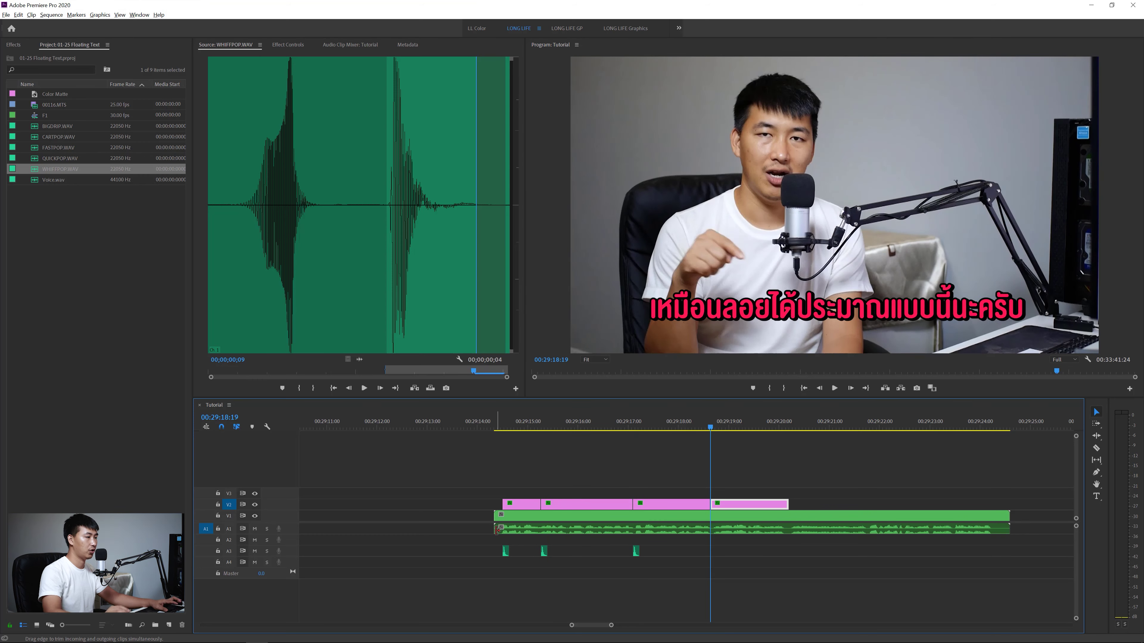
key("ctrl+v")
left_click(488, 425)
left_click(556, 453)
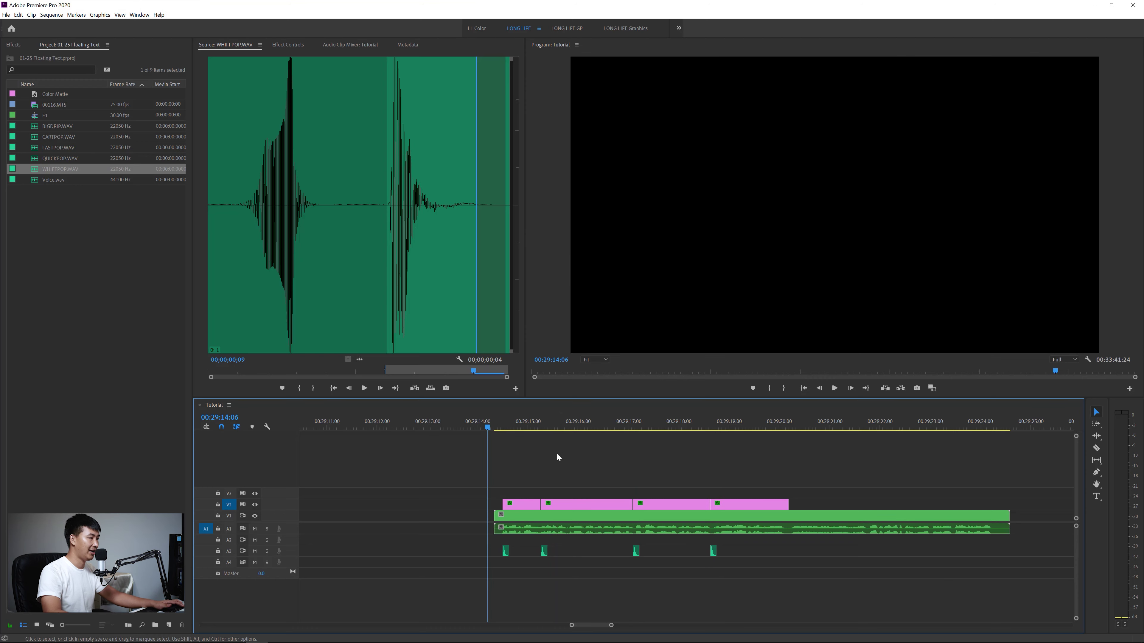
key("space")
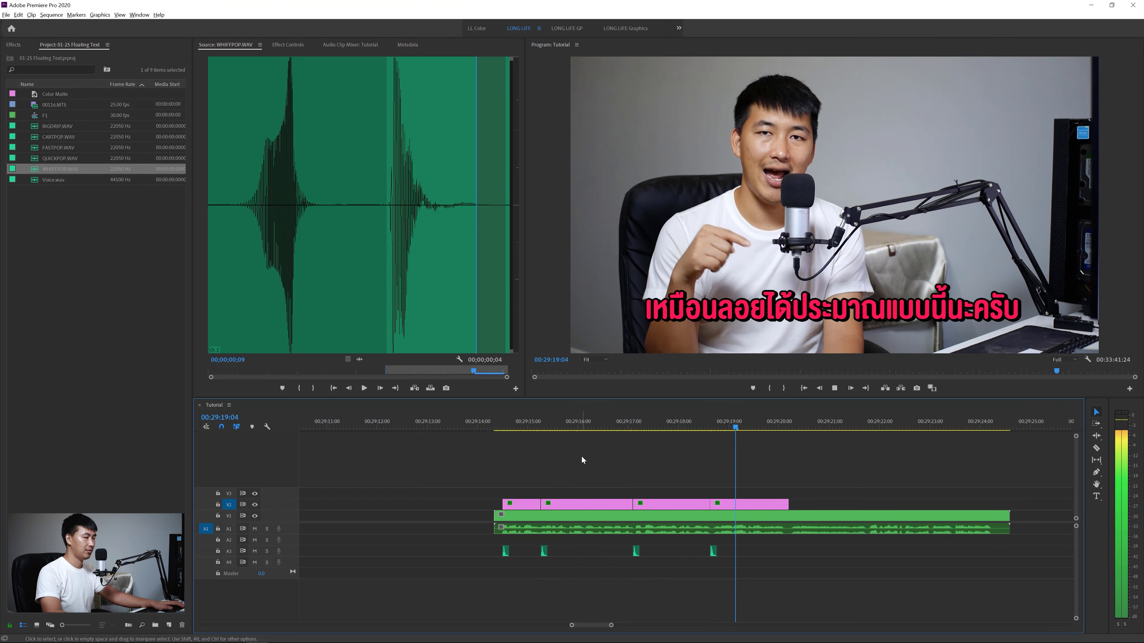
key("space")
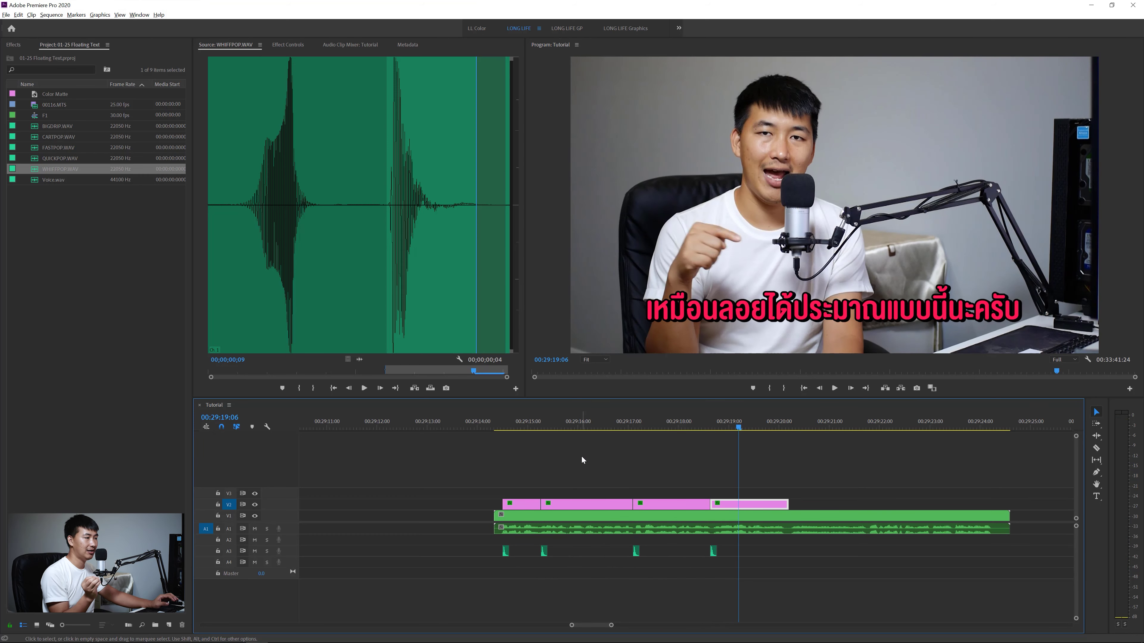